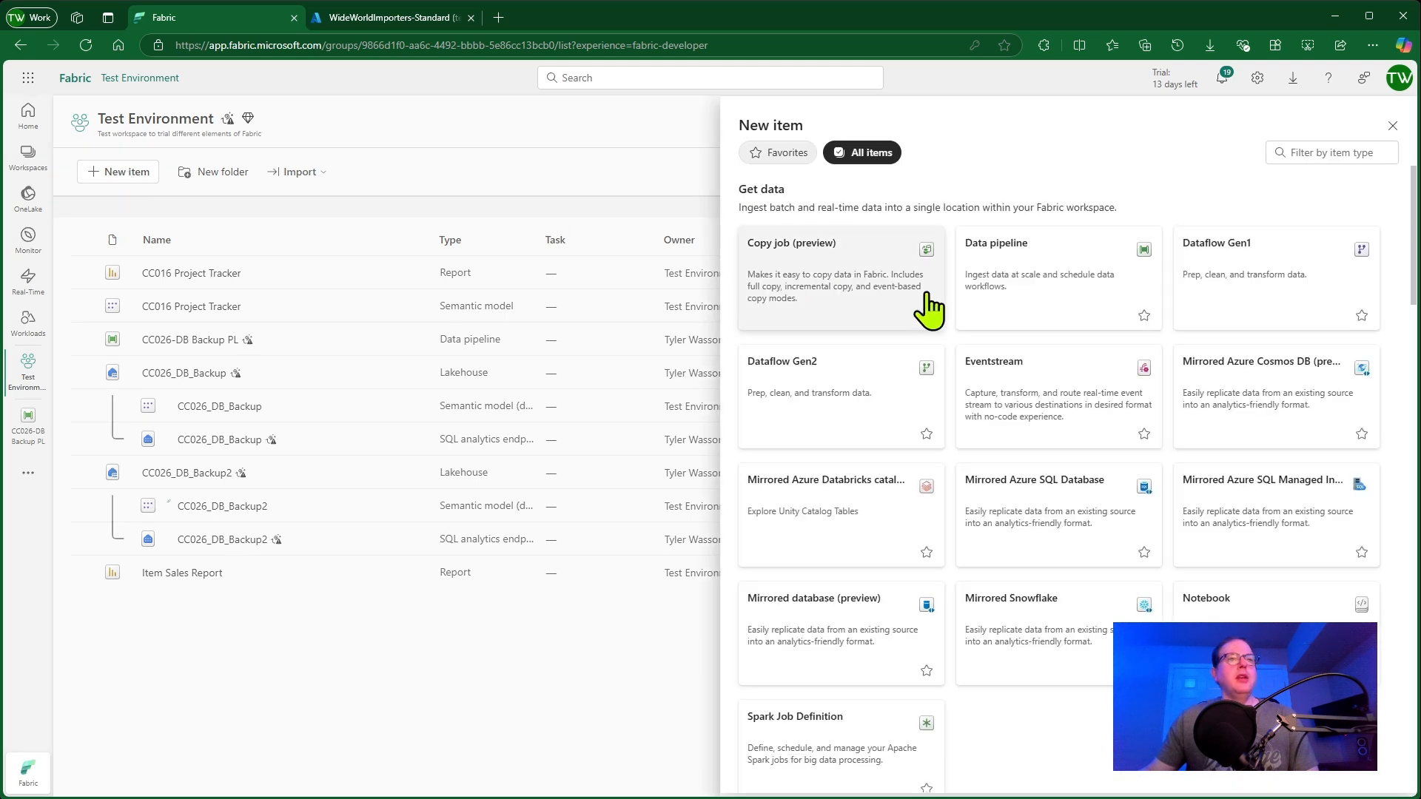
Browse the list of new item types, then close the new item panel
{"action": "scroll", "coordinate": [1064, 477], "scroll_direction": "down", "scroll_amount": 6}
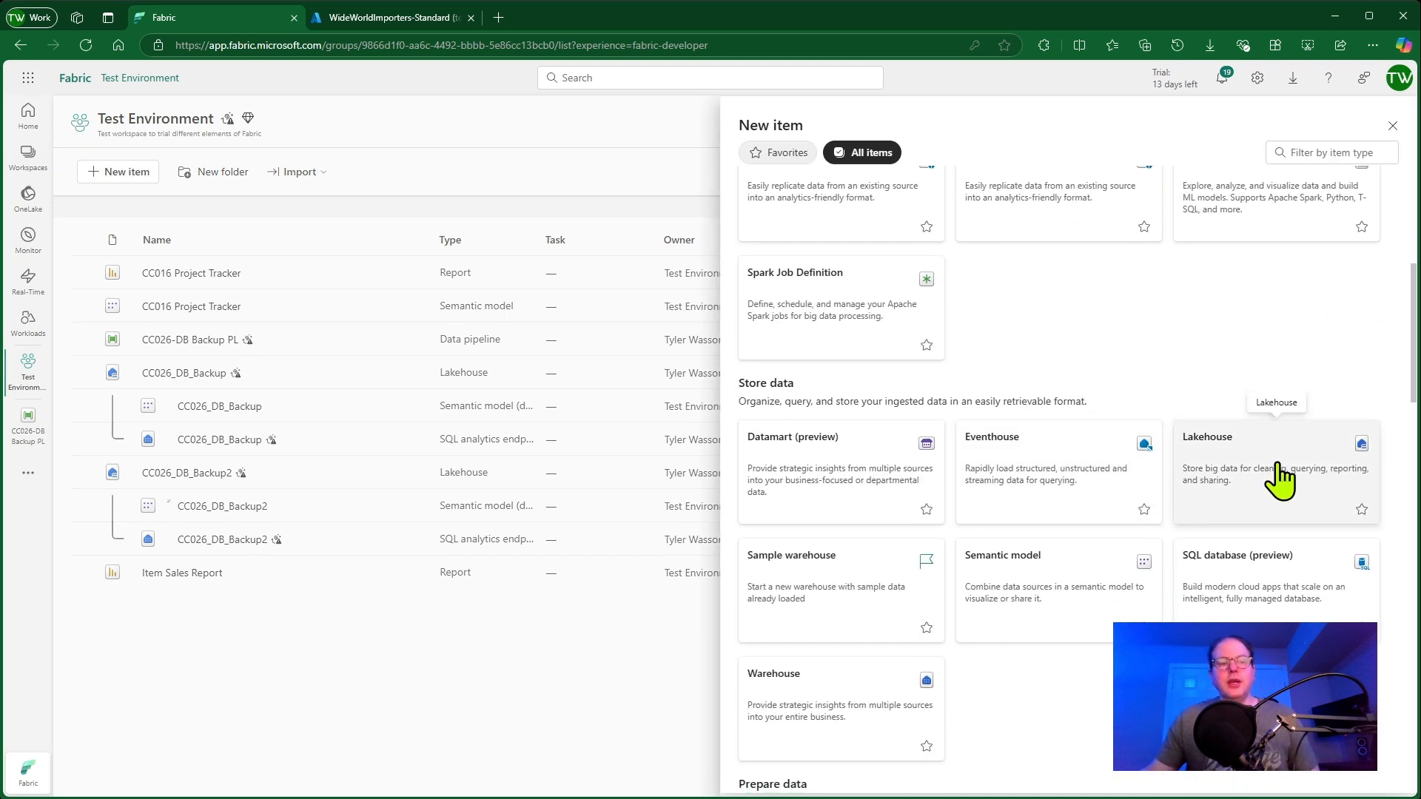
{"action": "left_click", "coordinate": [1393, 126]}
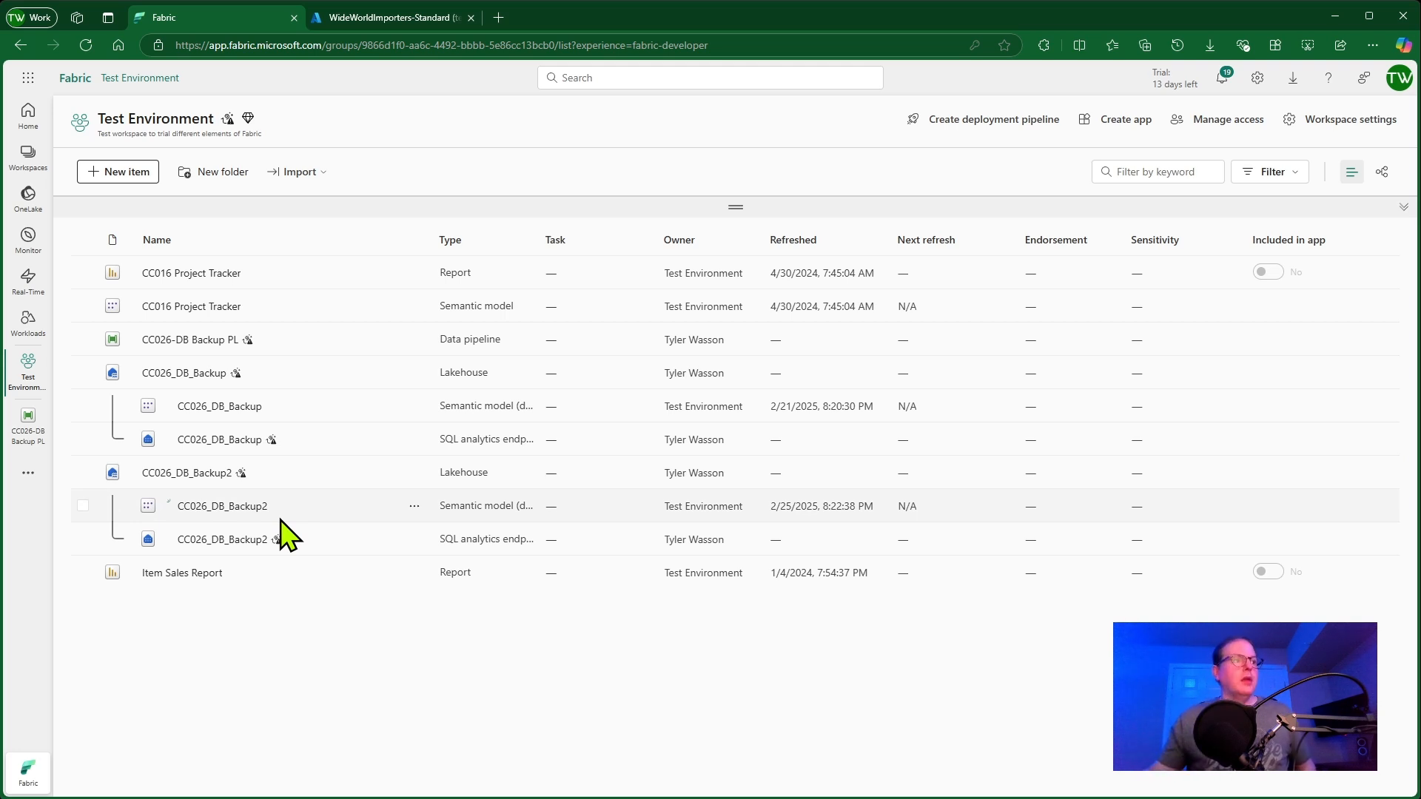
Open the CC026-DB Backup PL pipeline and select its Lookup activity
{"action": "left_click", "coordinate": [201, 341]}
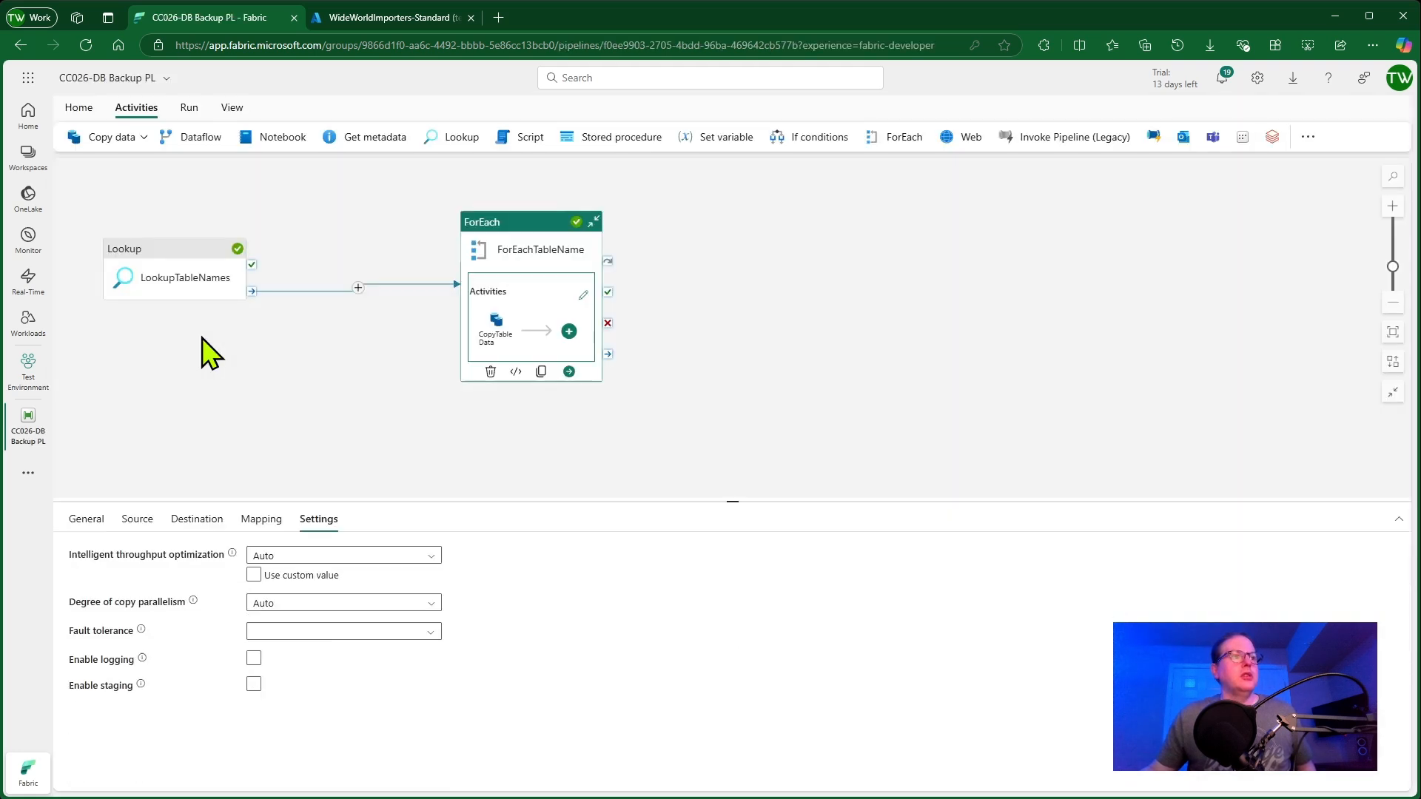
{"action": "left_click", "coordinate": [176, 259]}
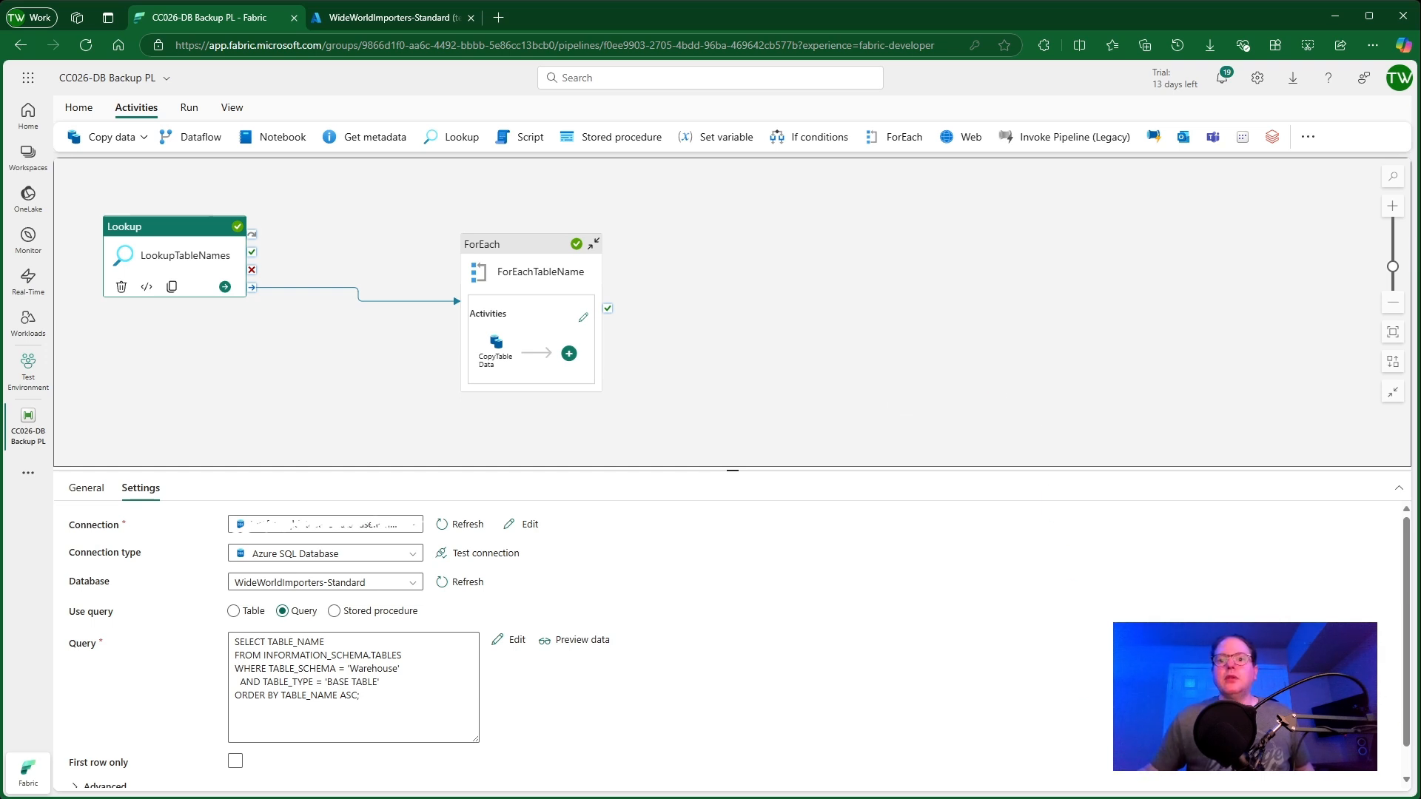
Switch to VS Code and examine the parts of the query that lists the Warehouse table names
{"action": "key", "text": "alt+Tab"}
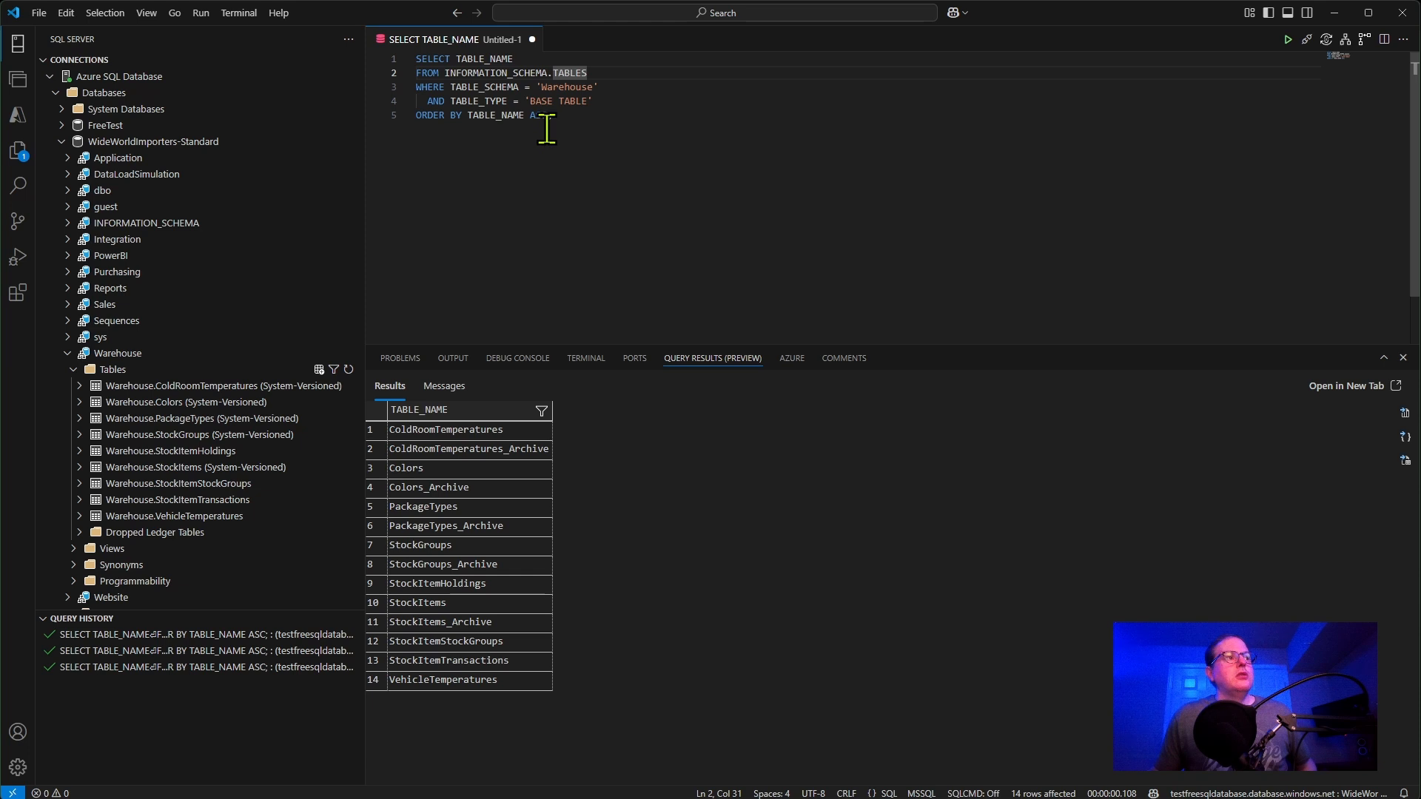
{"action": "left_click_drag", "start_coordinate": [554, 117], "coordinate": [404, 59]}
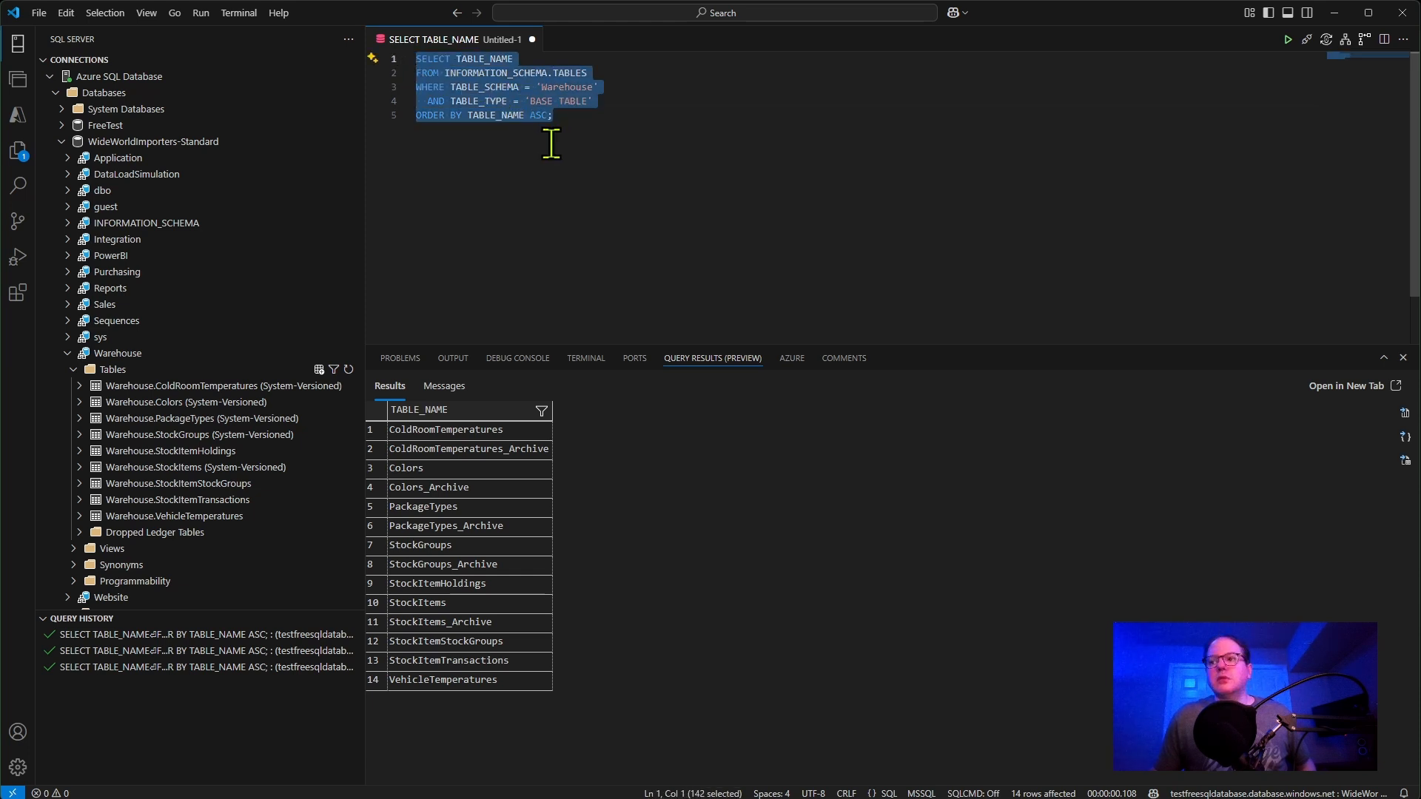
{"action": "left_click", "coordinate": [530, 59]}
{"action": "left_click_drag", "start_coordinate": [530, 59], "coordinate": [456, 60]}
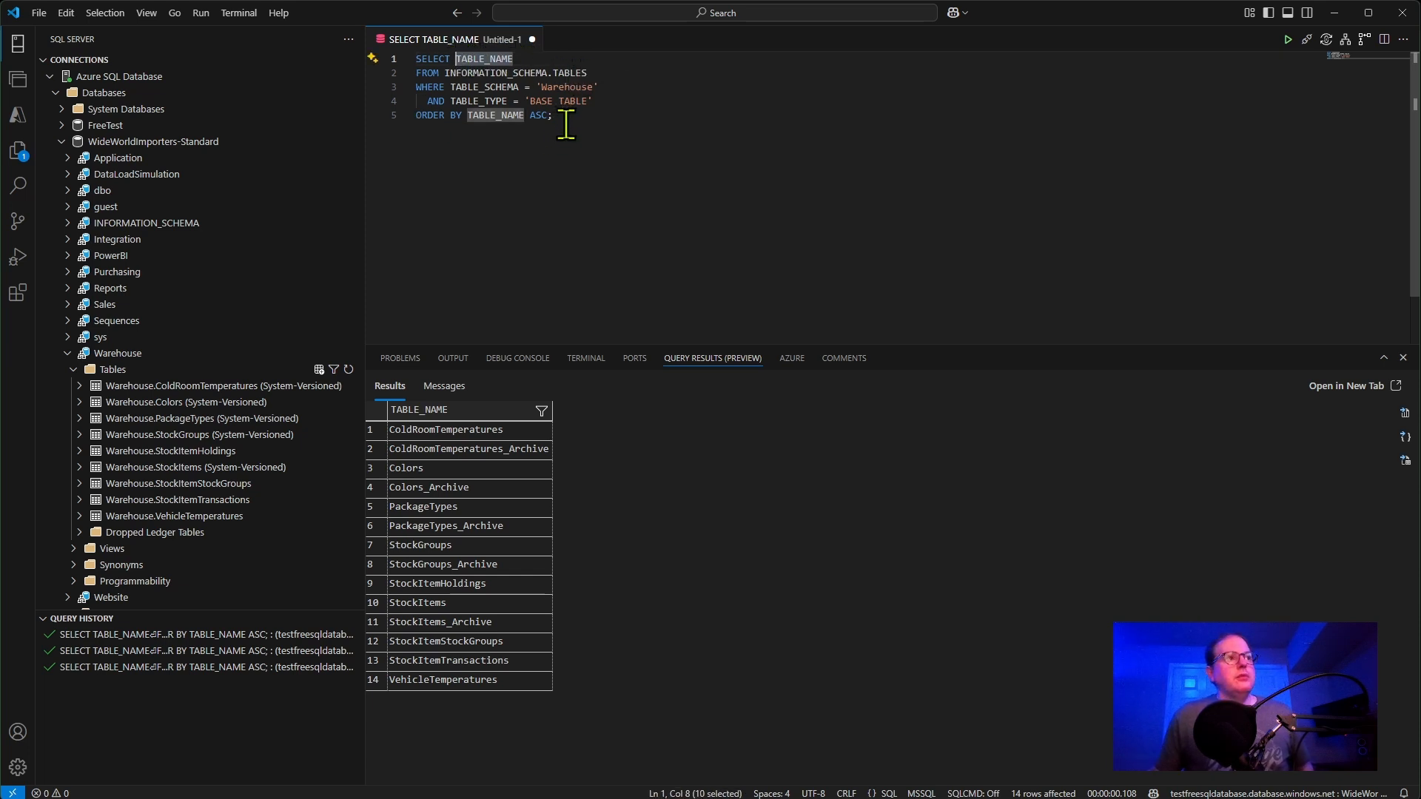
{"action": "left_click_drag", "start_coordinate": [601, 87], "coordinate": [524, 117]}
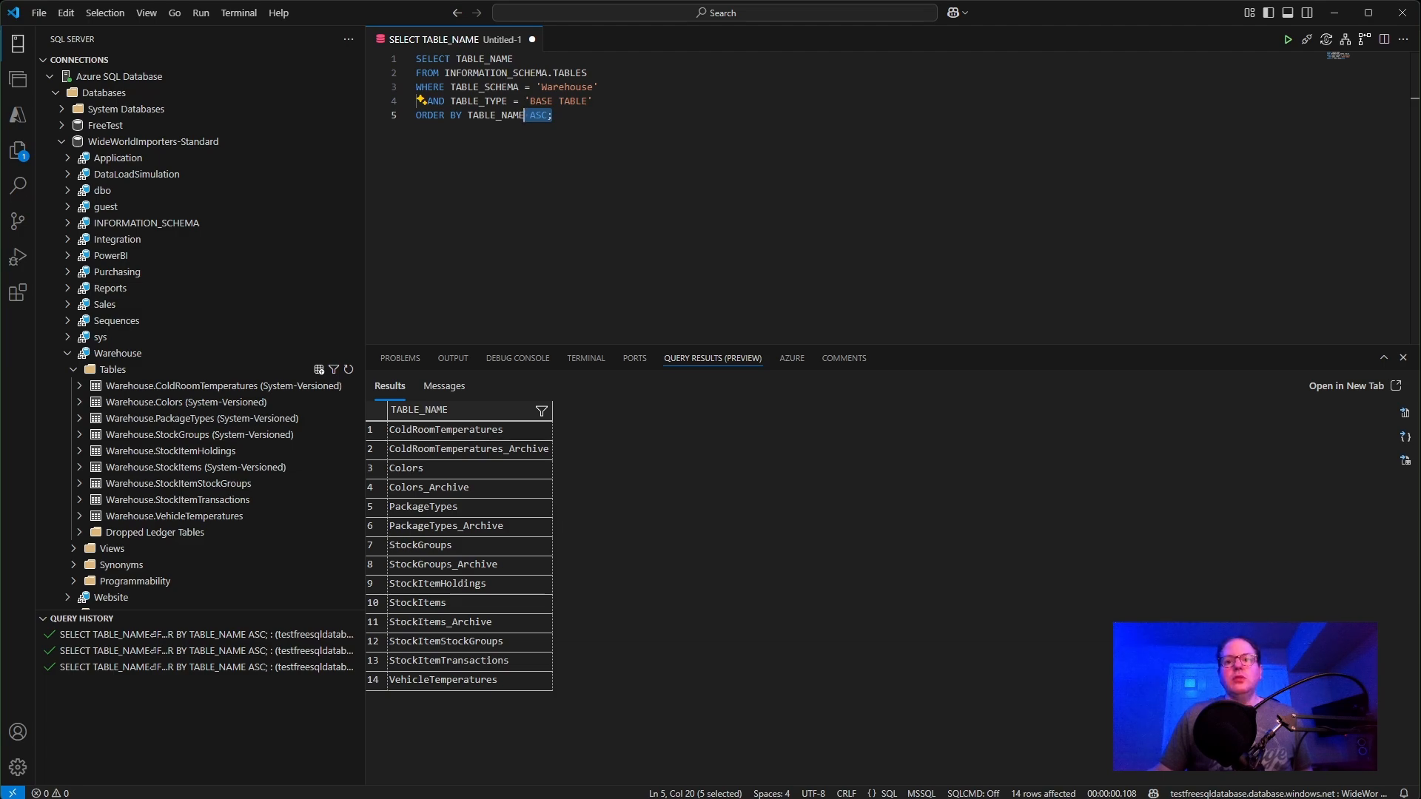
{"action": "key", "text": "alt+Tab"}
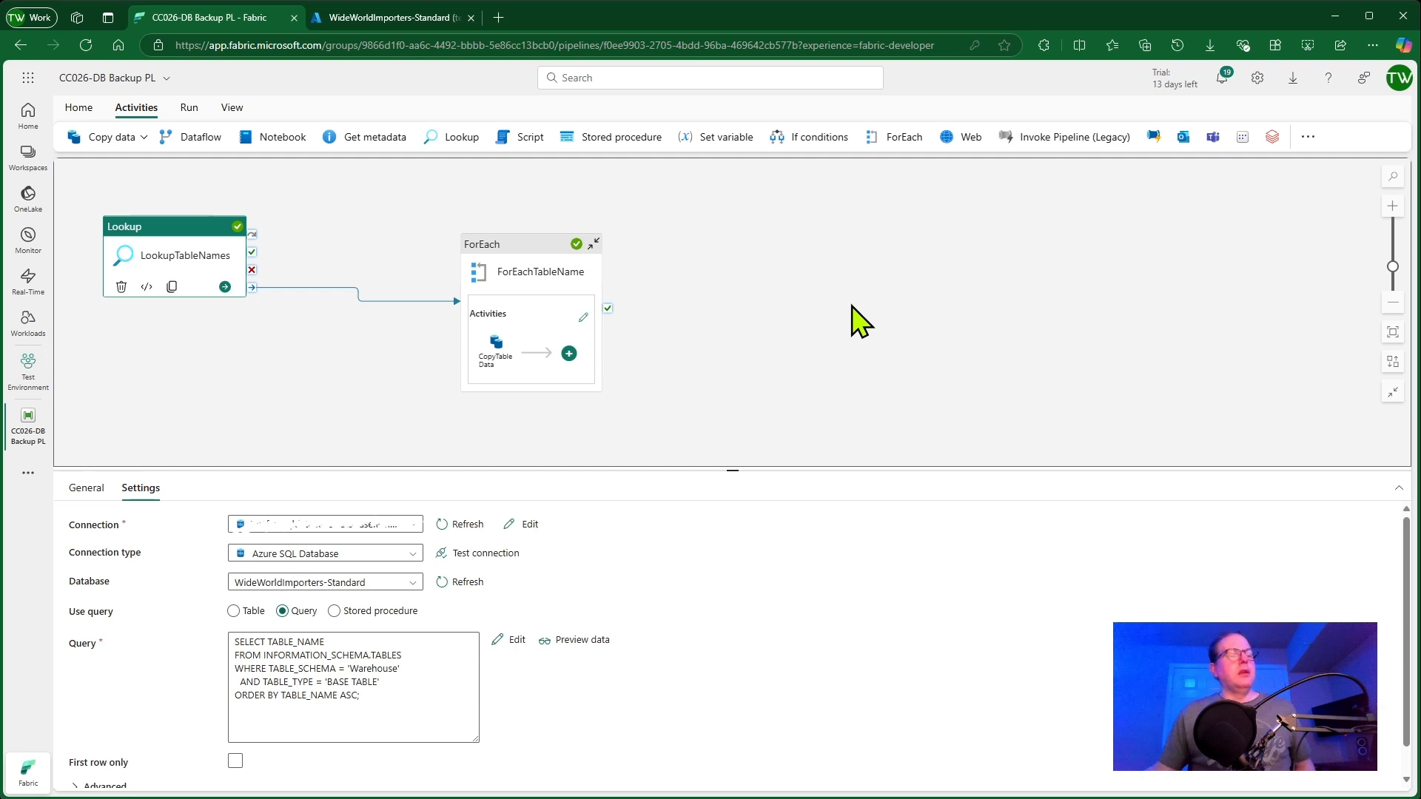
{"action": "left_click", "coordinate": [211, 194]}
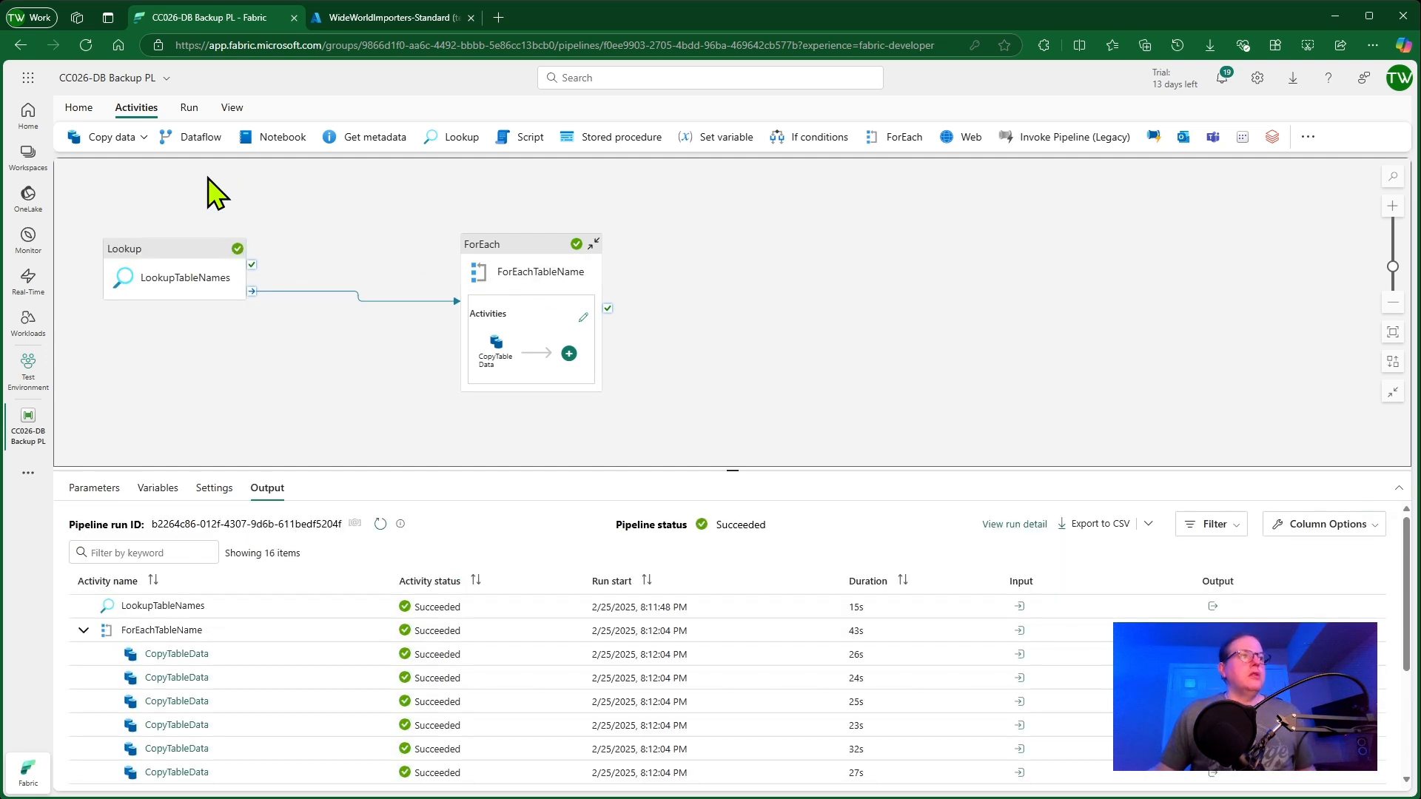
{"action": "left_click", "coordinate": [78, 112]}
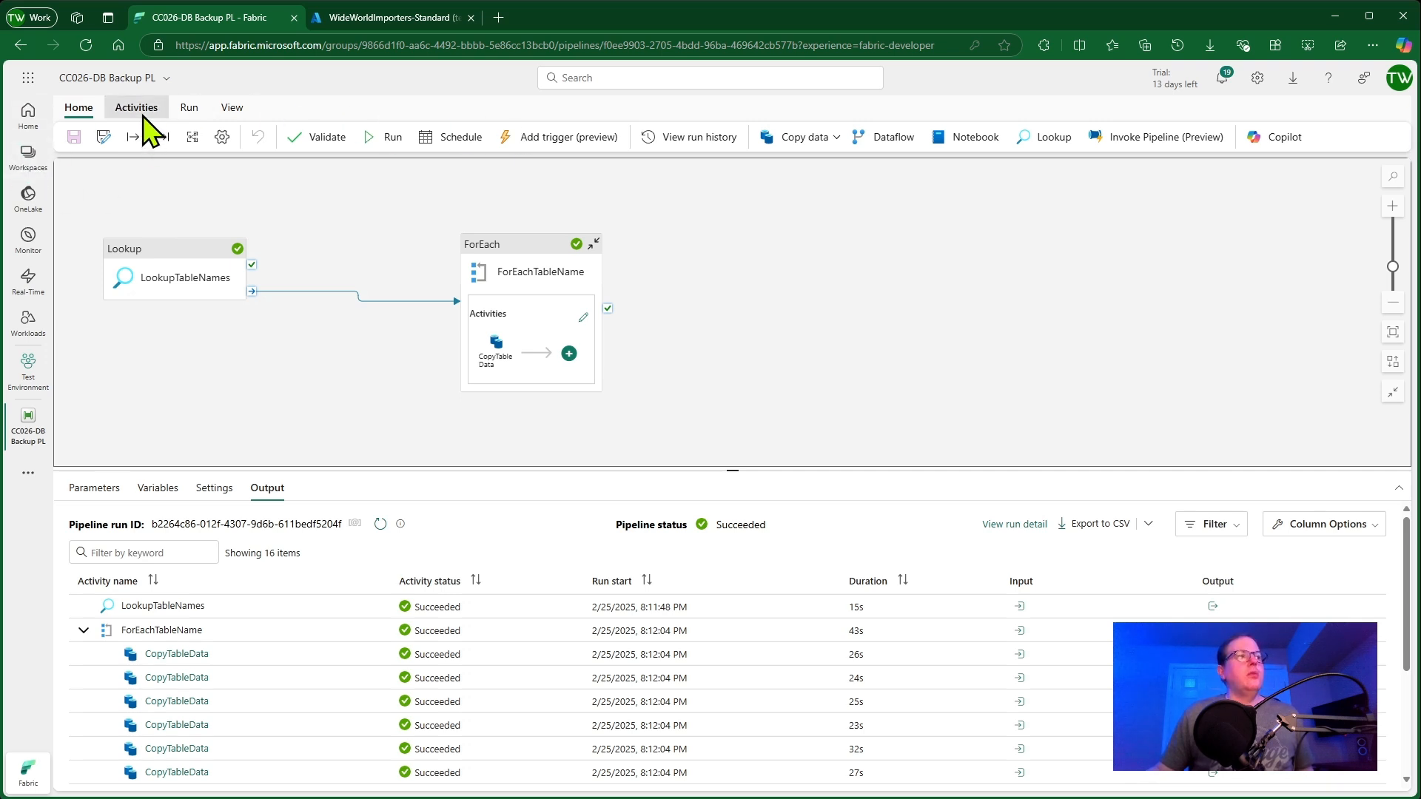
{"action": "left_click", "coordinate": [145, 117]}
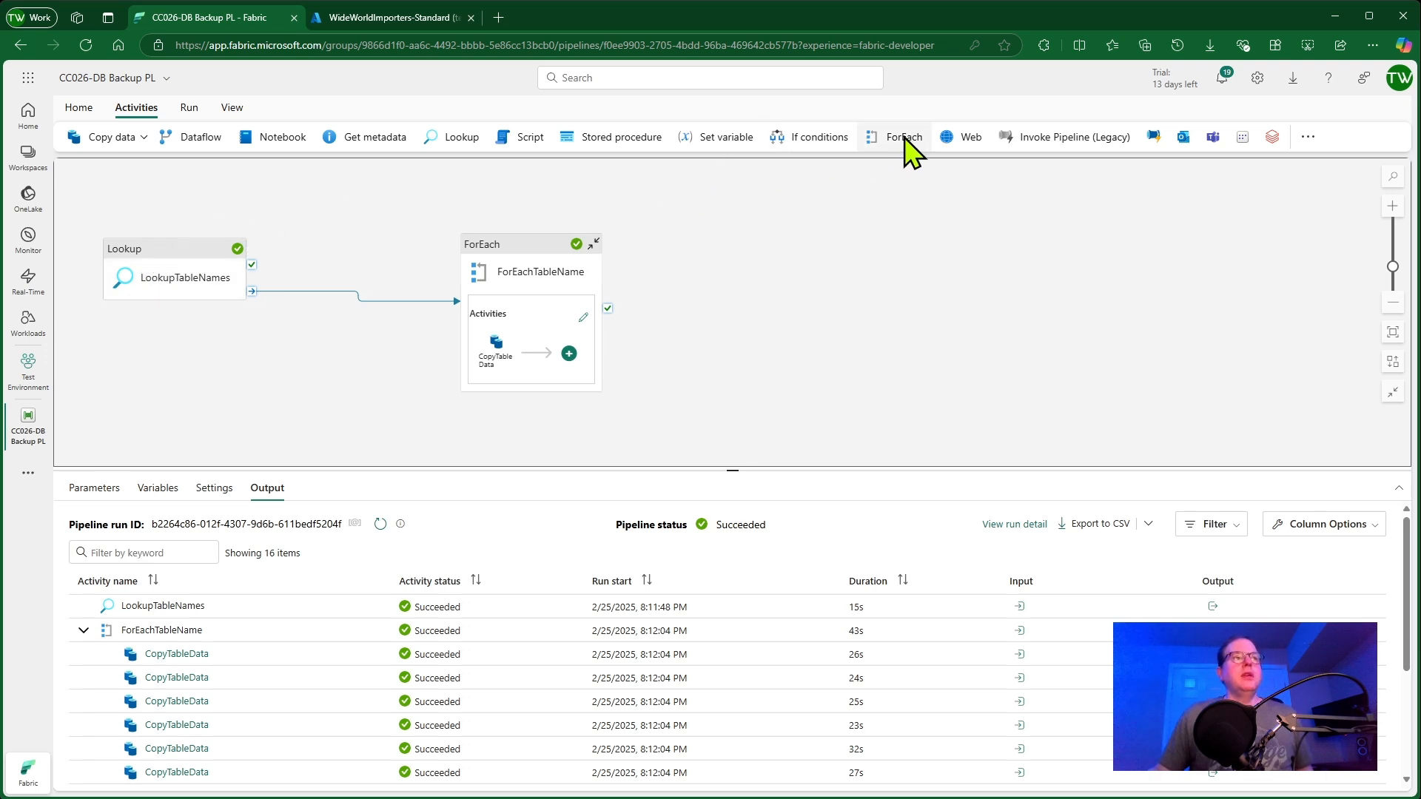
{"action": "left_click", "coordinate": [458, 138]}
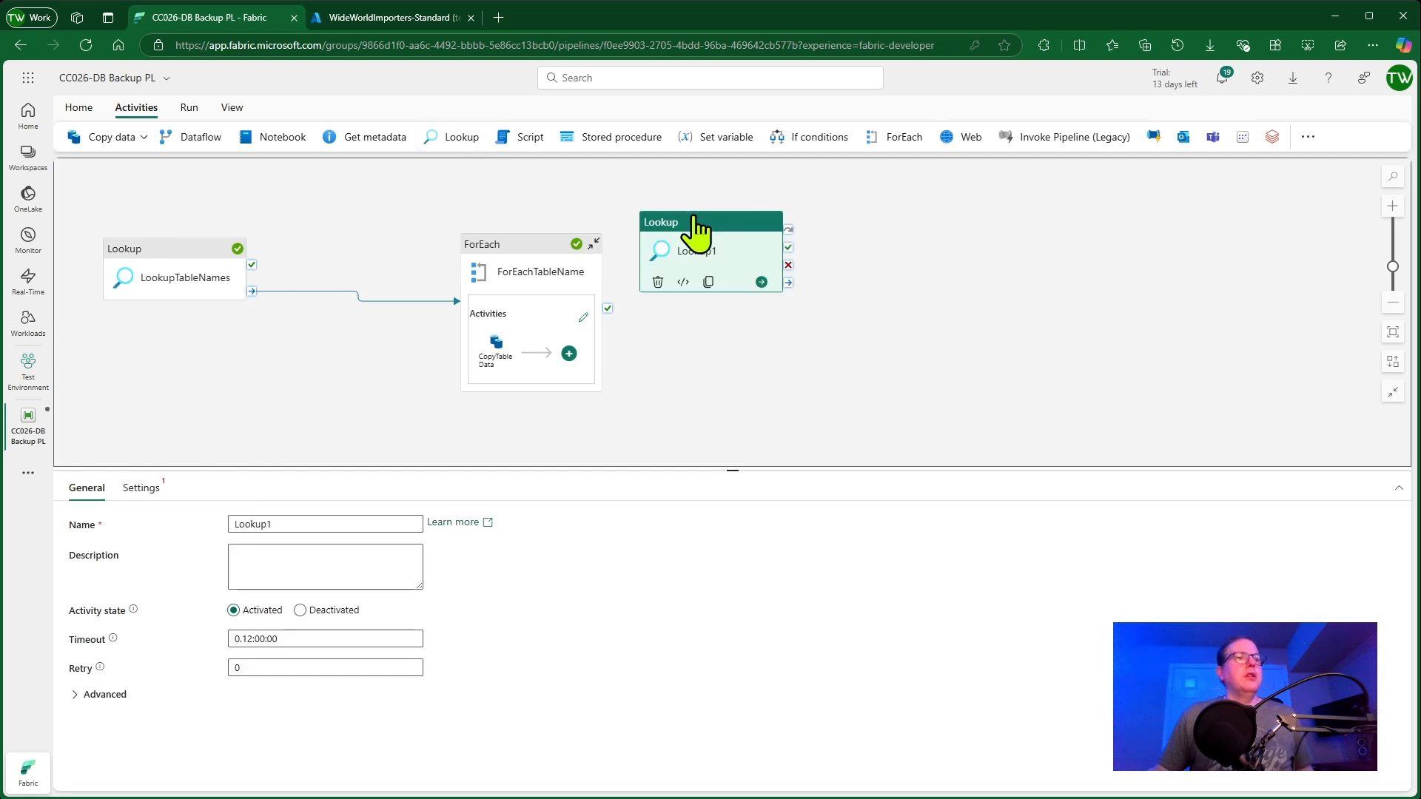
{"action": "left_click_drag", "start_coordinate": [696, 226], "coordinate": [738, 221]}
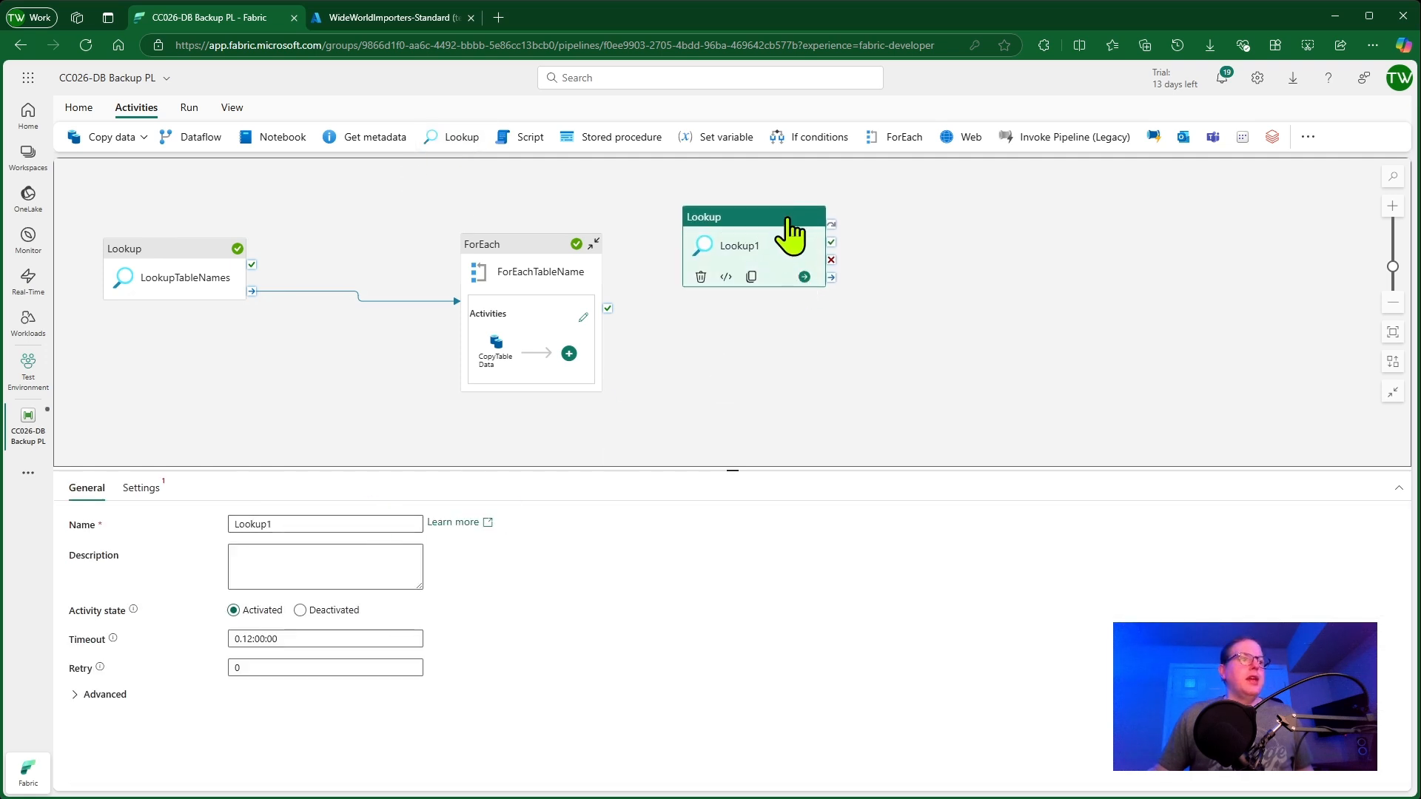
{"action": "right_click", "coordinate": [765, 221]}
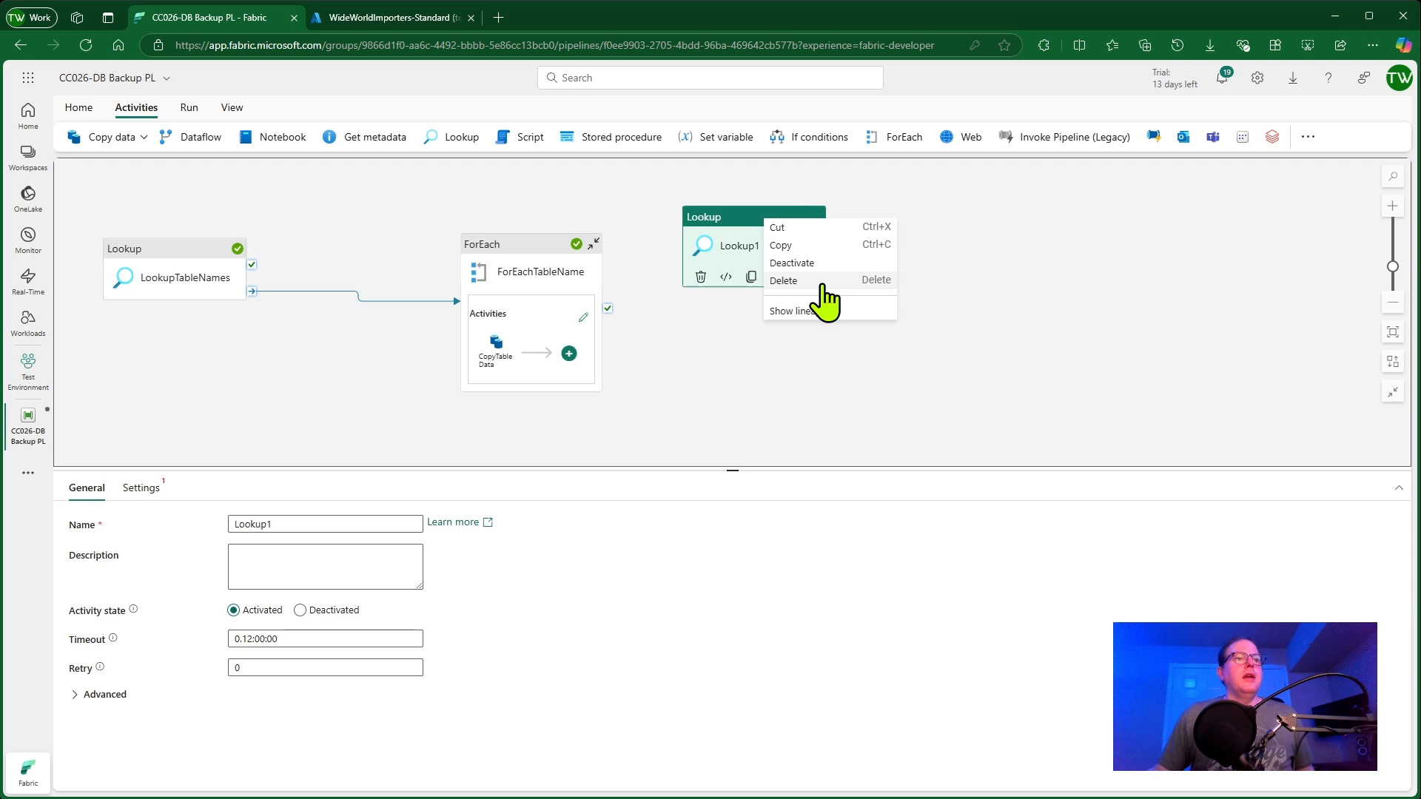
{"action": "left_click", "coordinate": [822, 281]}
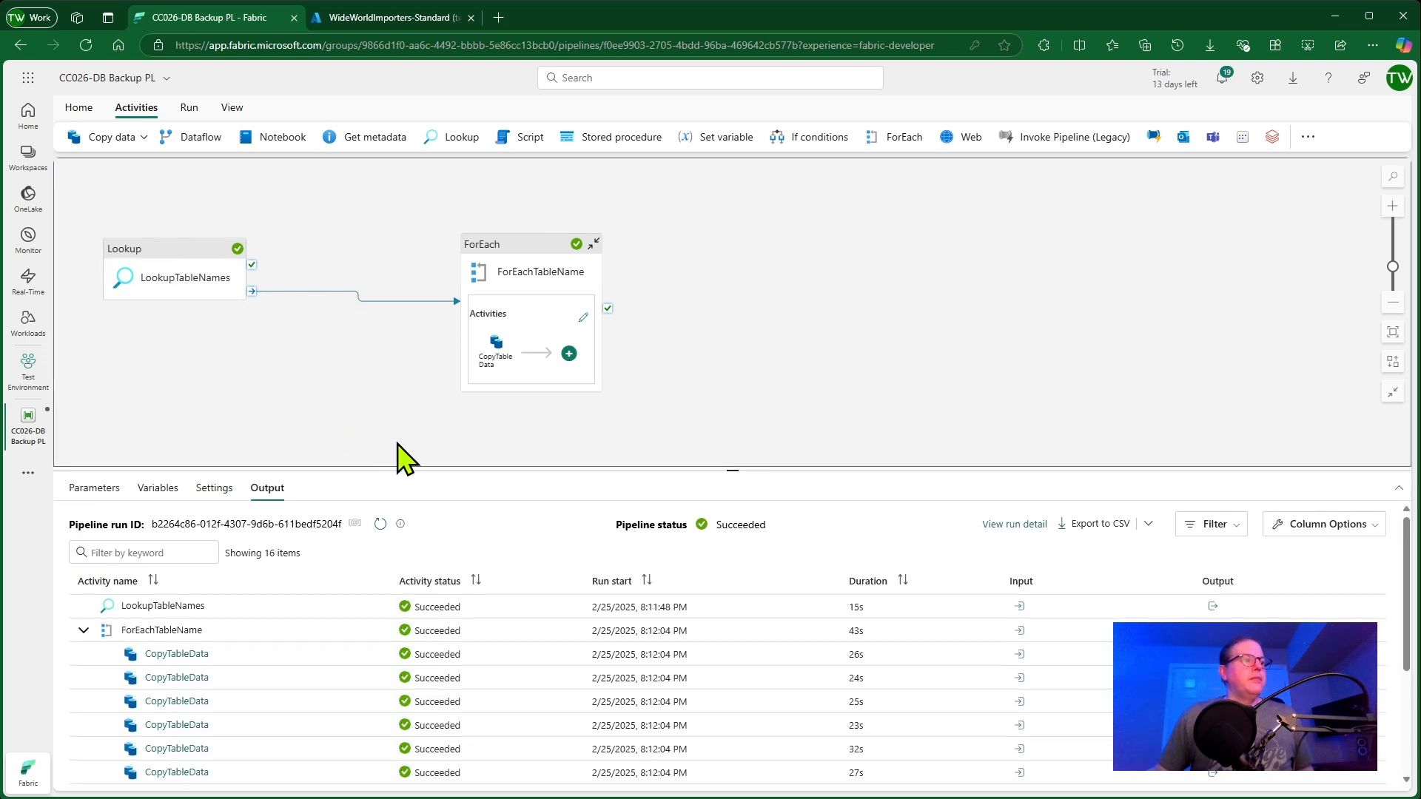
Select the LookupTableNames activity and review its general properties, including the advanced options
{"action": "left_click", "coordinate": [107, 492]}
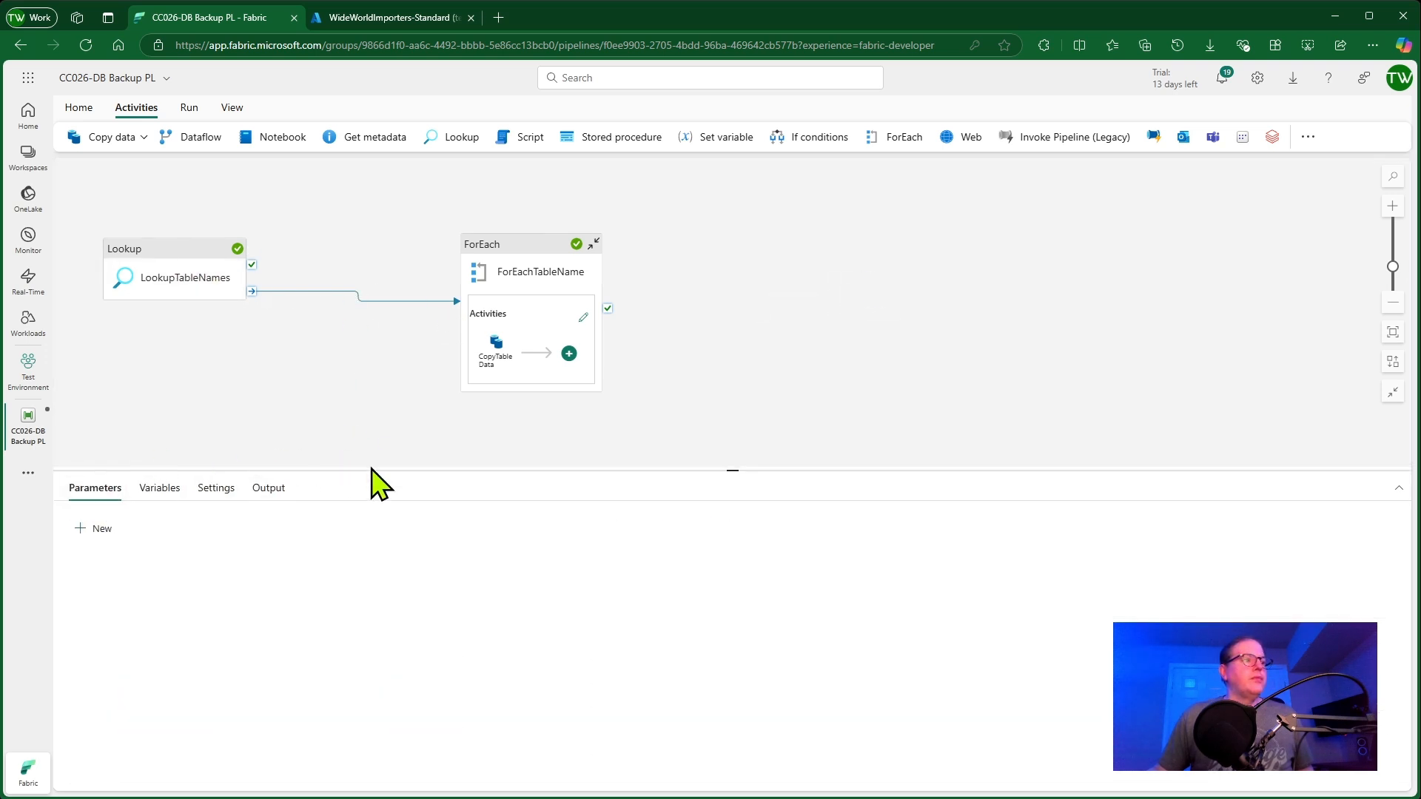
{"action": "left_click", "coordinate": [210, 277]}
{"action": "left_click", "coordinate": [89, 489]}
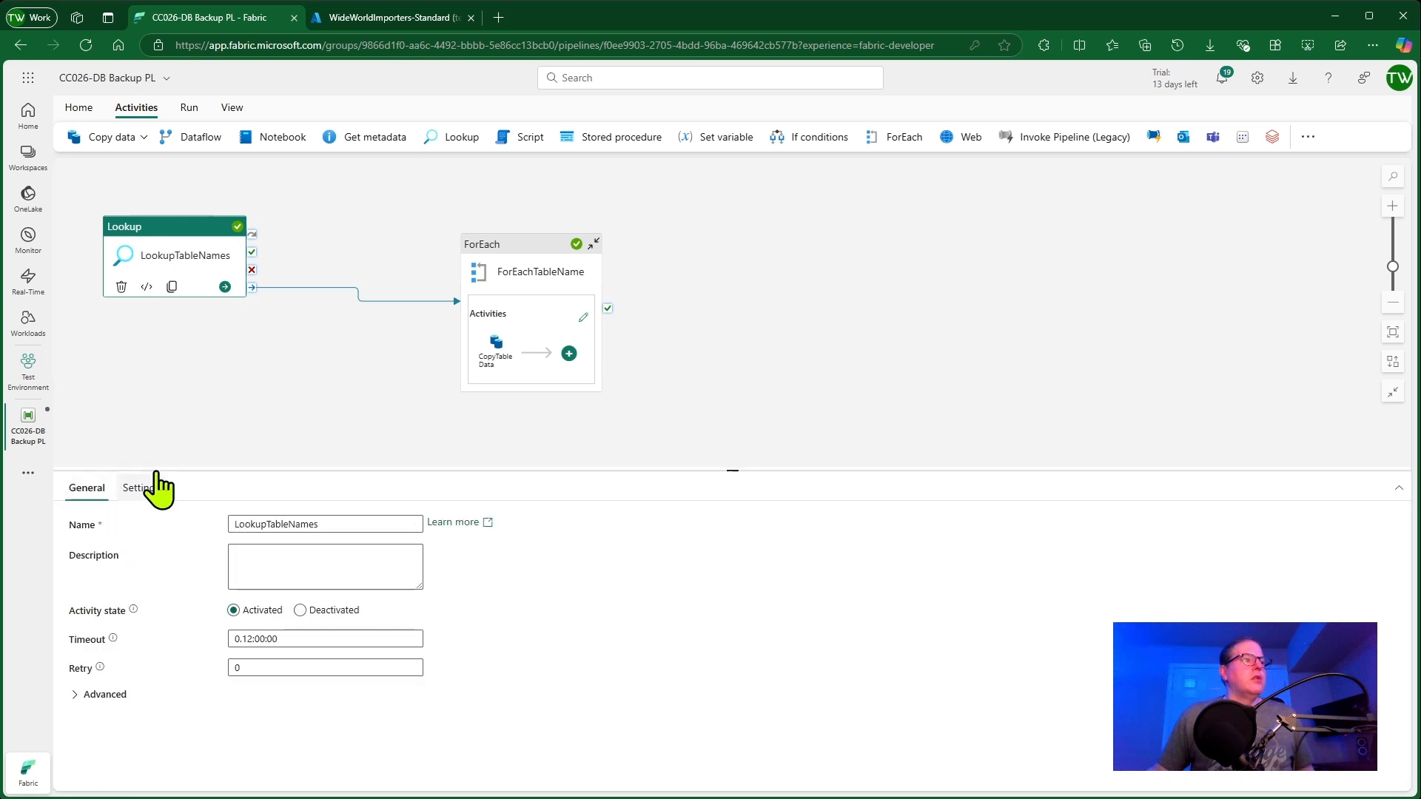
{"action": "left_click_drag", "start_coordinate": [372, 470], "coordinate": [383, 428]}
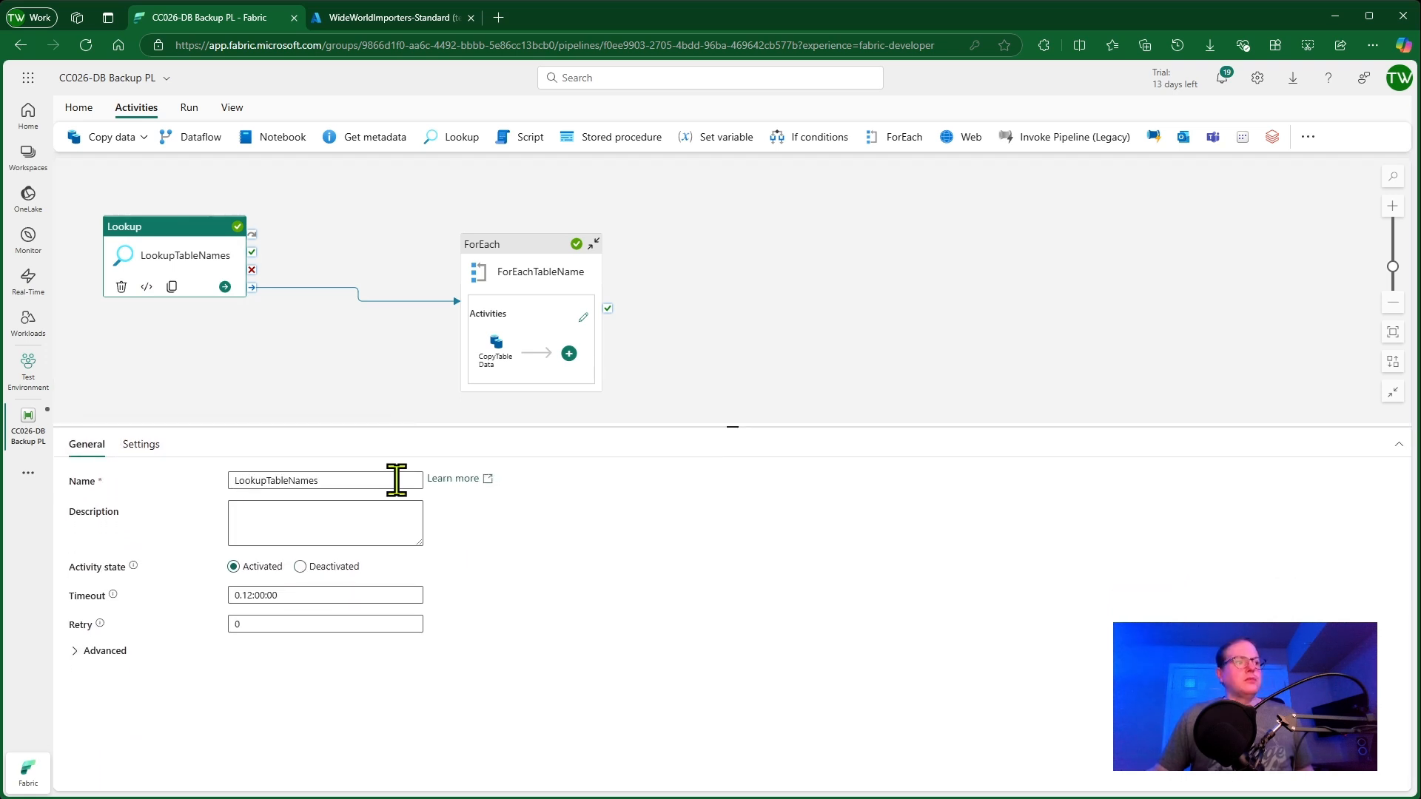
{"action": "left_click_drag", "start_coordinate": [397, 481], "coordinate": [145, 476]}
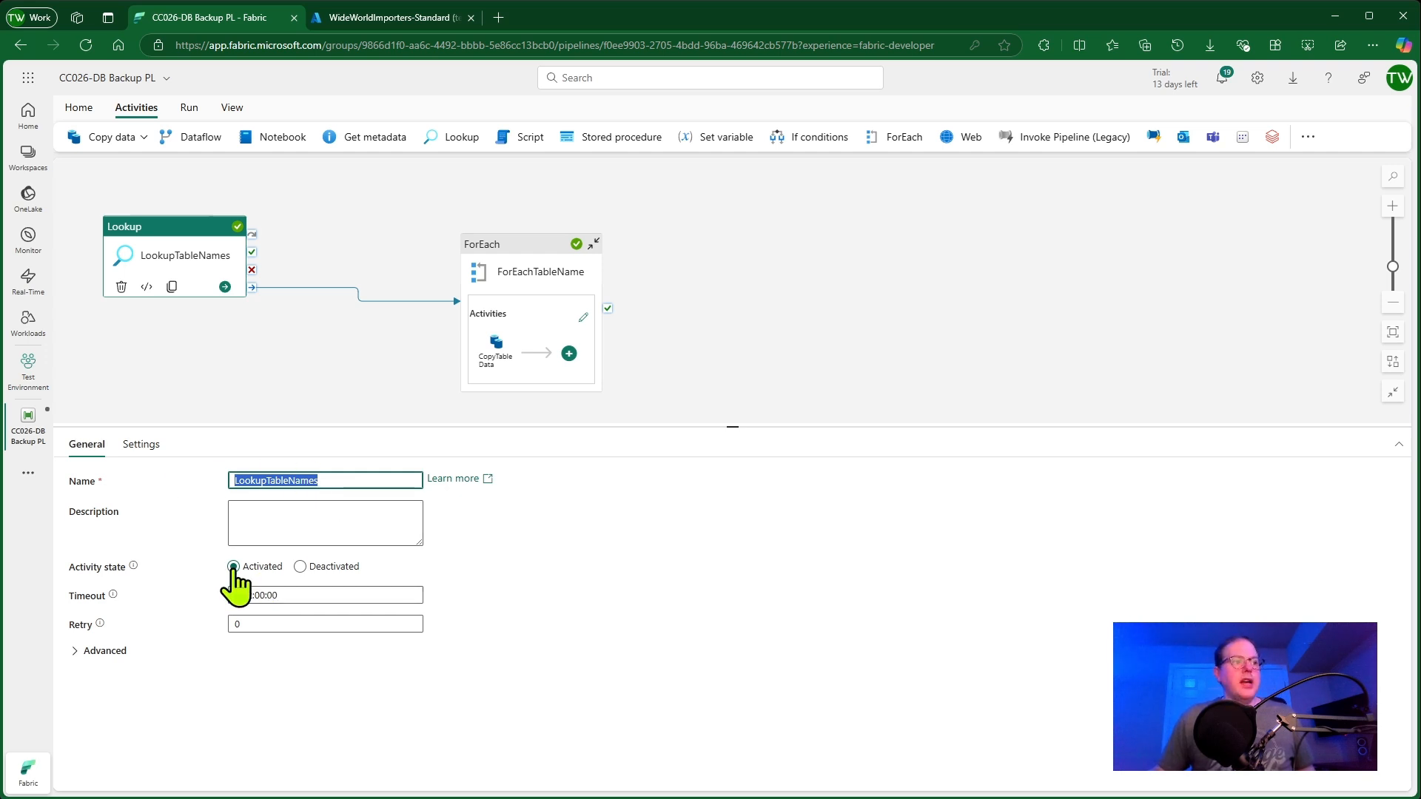
{"action": "left_click", "coordinate": [74, 651]}
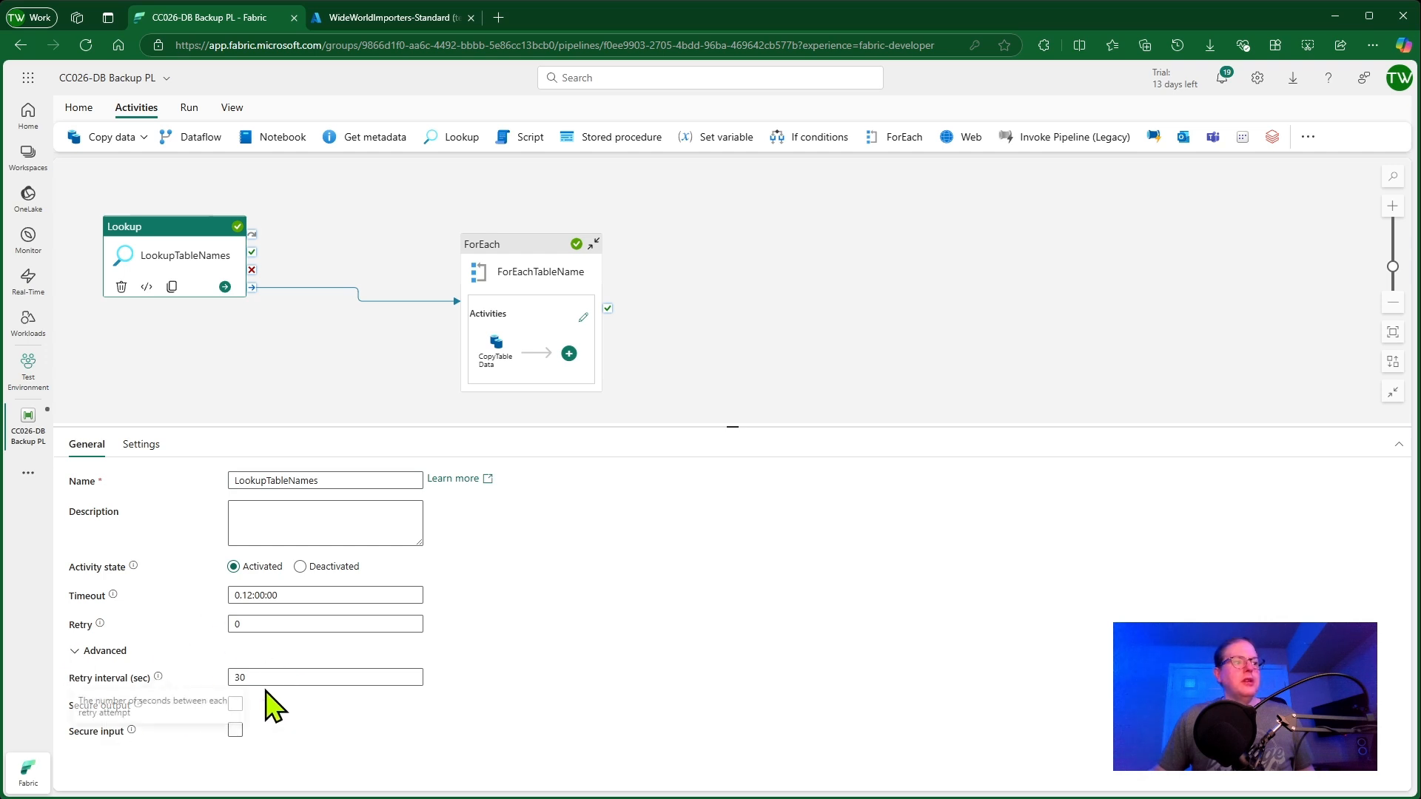
Review the lookup's connection settings and preview the data returned by its query
{"action": "left_click", "coordinate": [148, 446]}
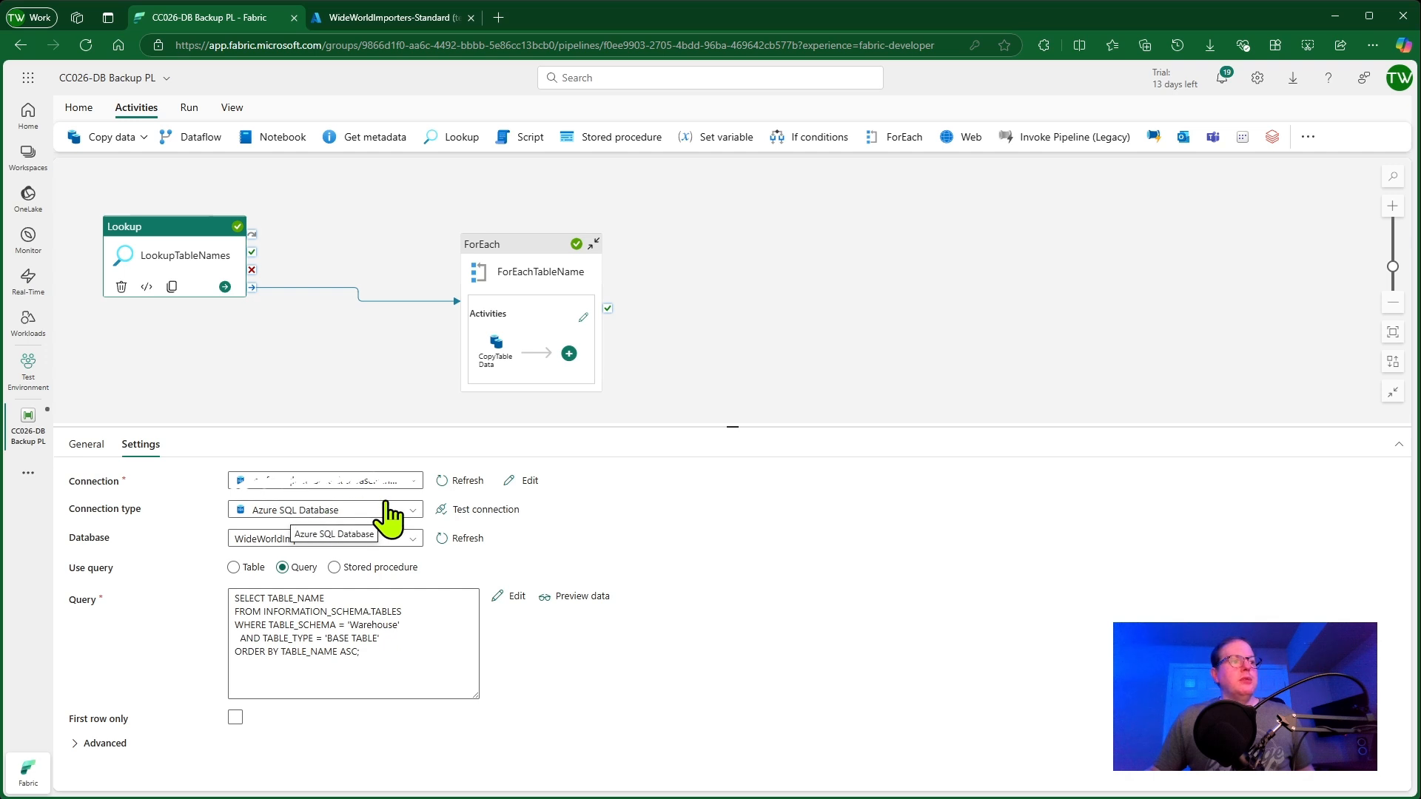
{"action": "left_click", "coordinate": [372, 539]}
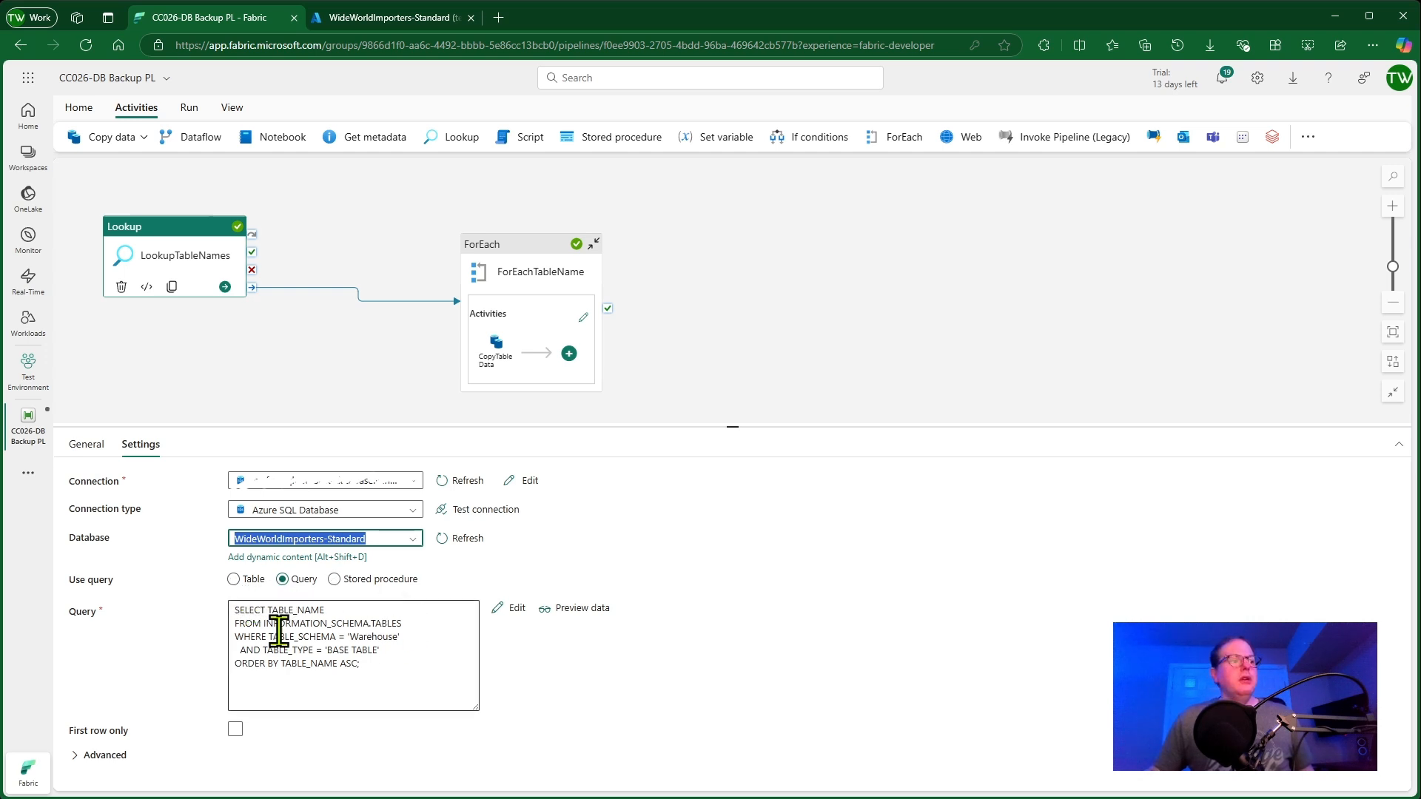
{"action": "left_click_drag", "start_coordinate": [393, 666], "coordinate": [222, 603]}
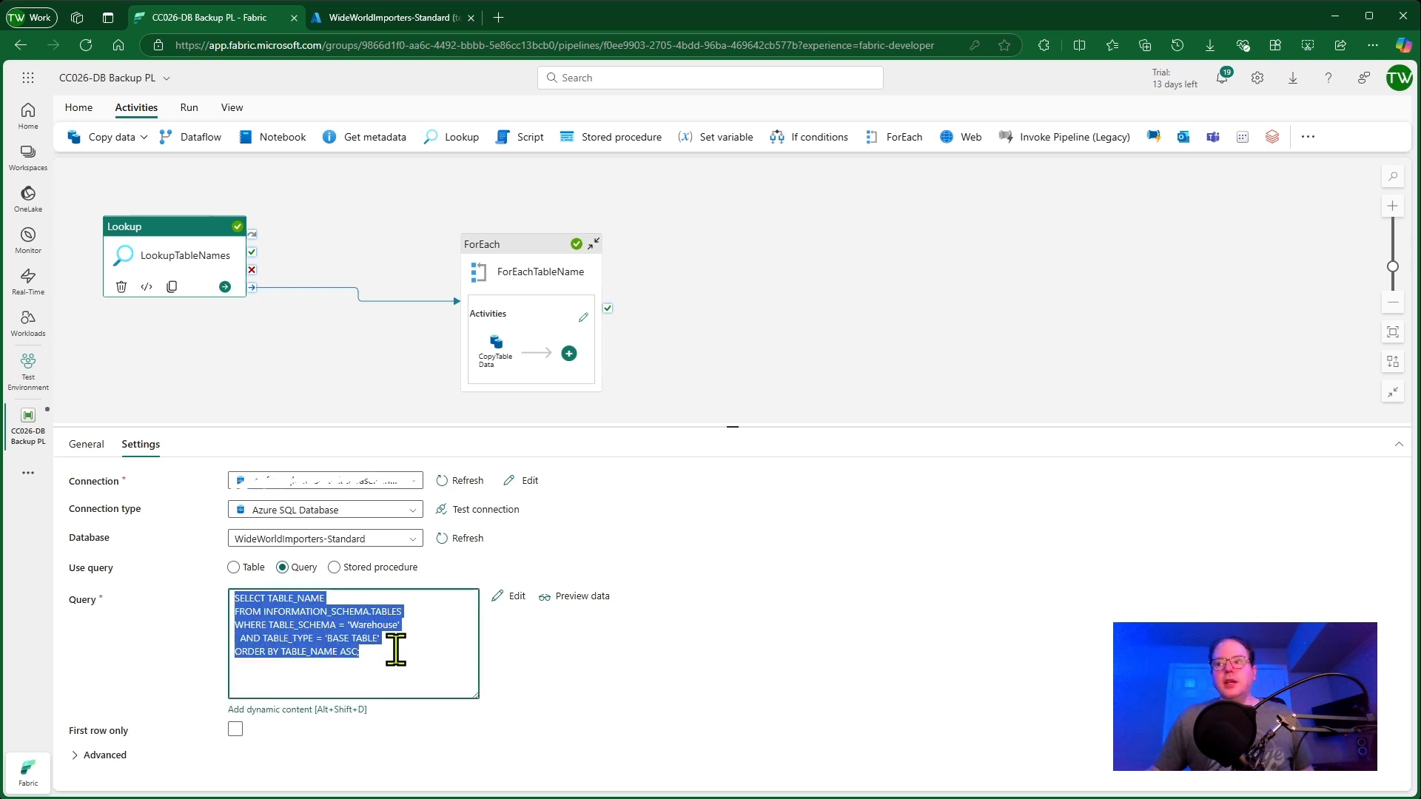
{"action": "left_click", "coordinate": [556, 598]}
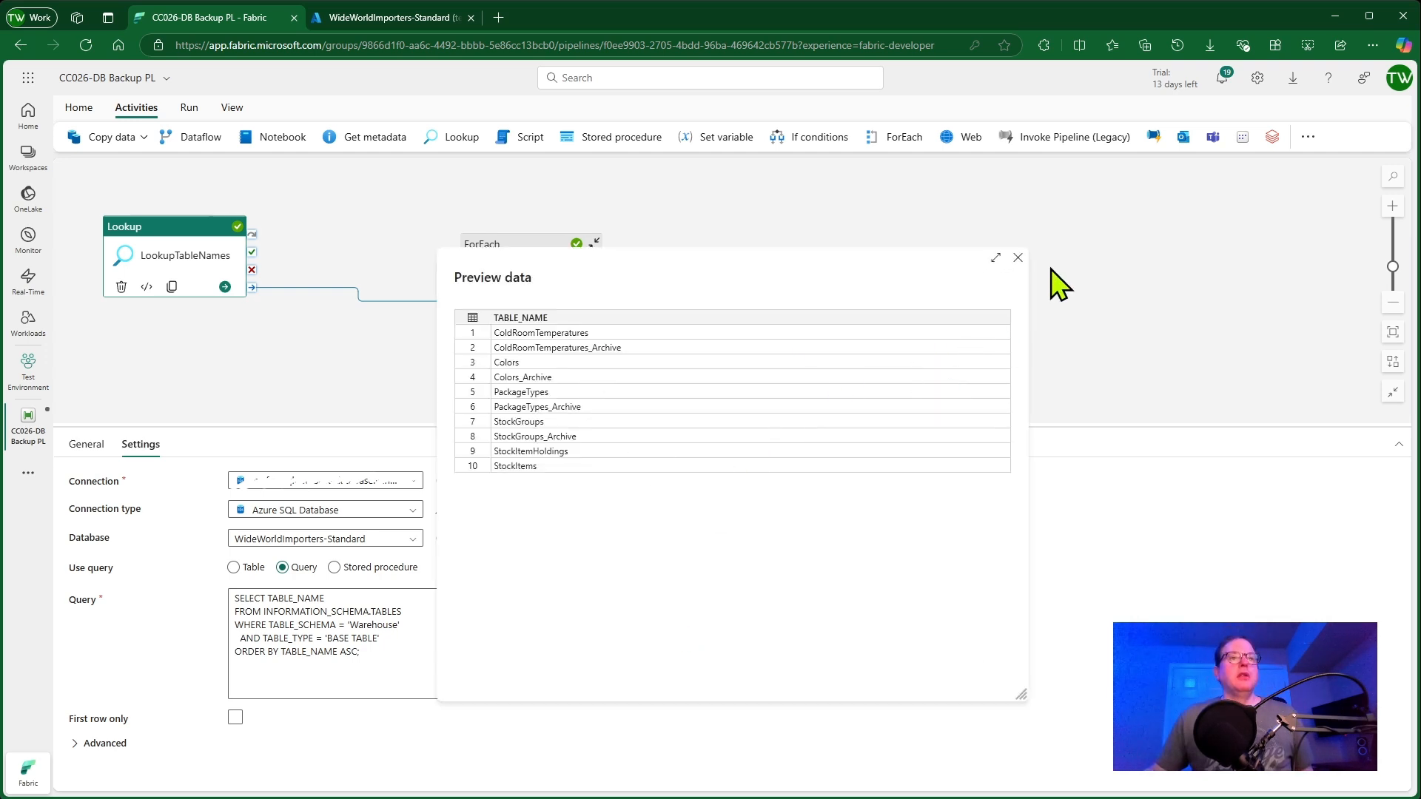
{"action": "left_click", "coordinate": [1016, 258]}
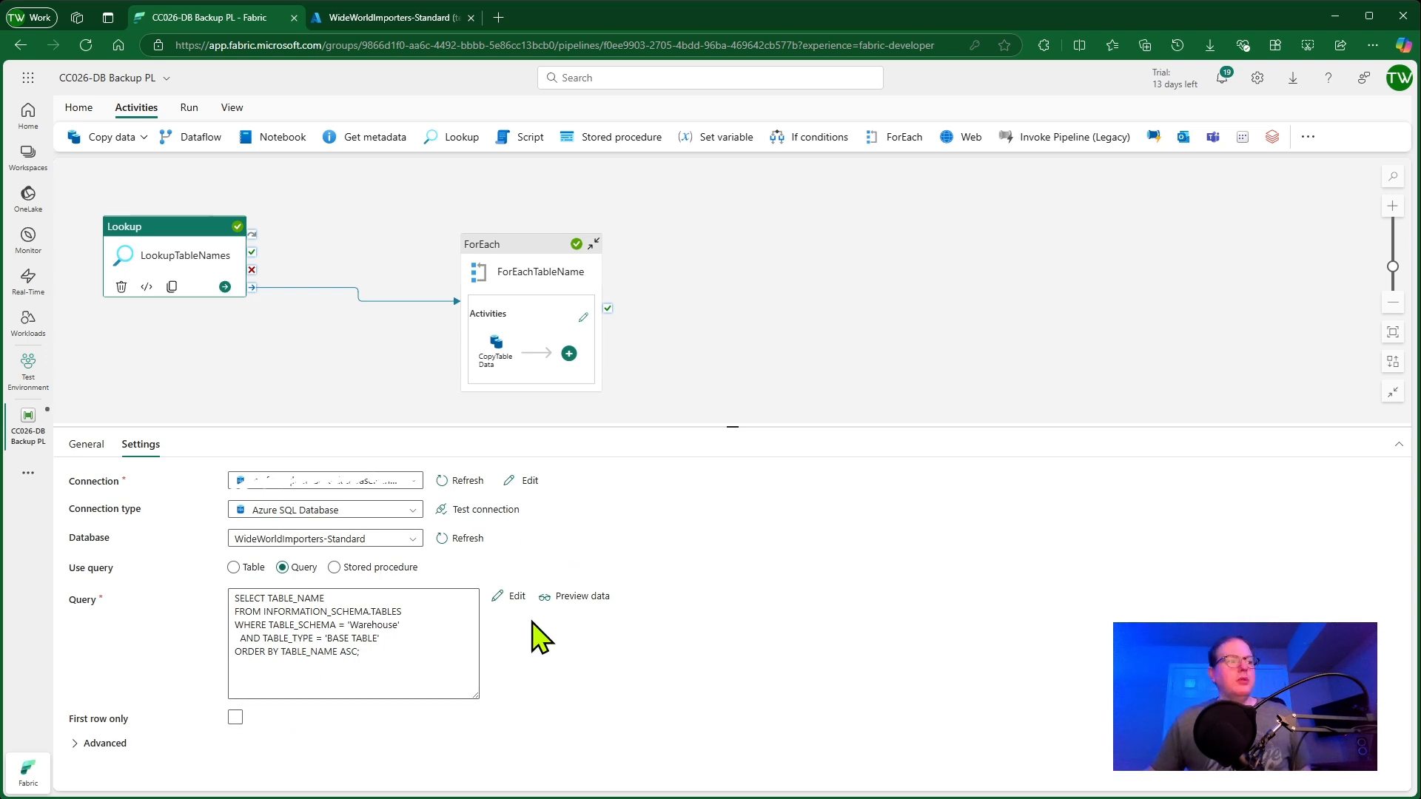
Expand and review the lookup's advanced query settings
{"action": "left_click", "coordinate": [90, 744]}
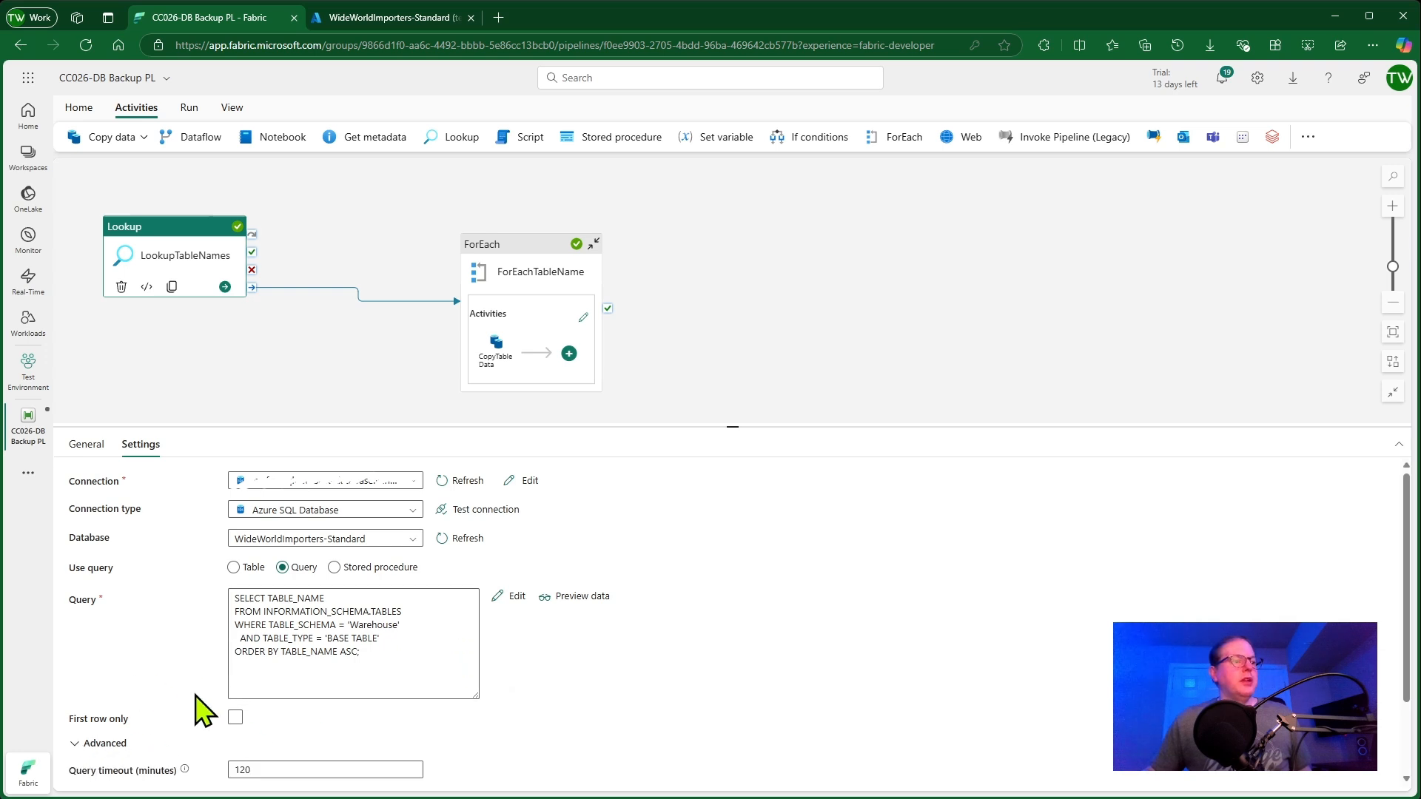
{"action": "scroll", "coordinate": [629, 710], "scroll_direction": "down", "scroll_amount": 3}
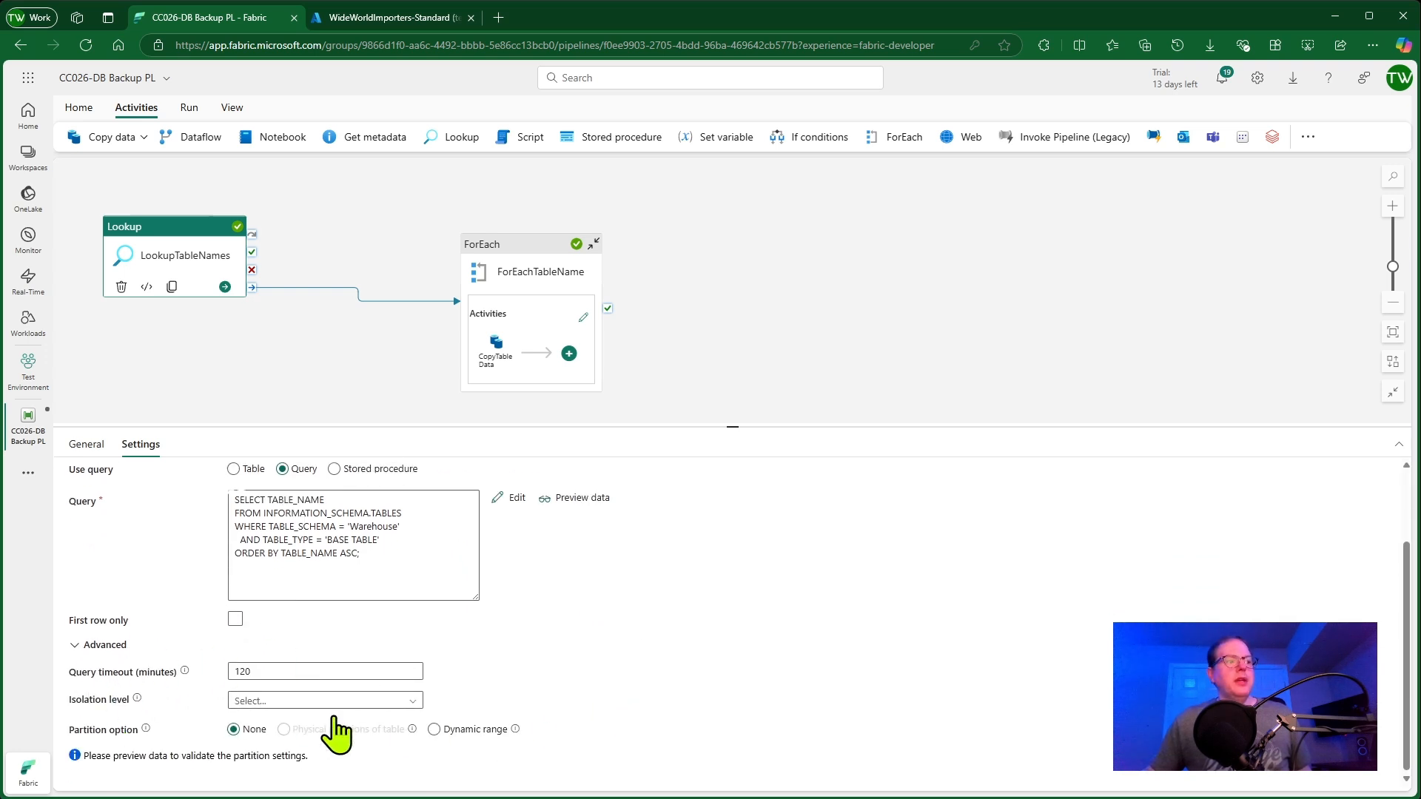
{"action": "scroll", "coordinate": [362, 732], "scroll_direction": "up", "scroll_amount": 3}
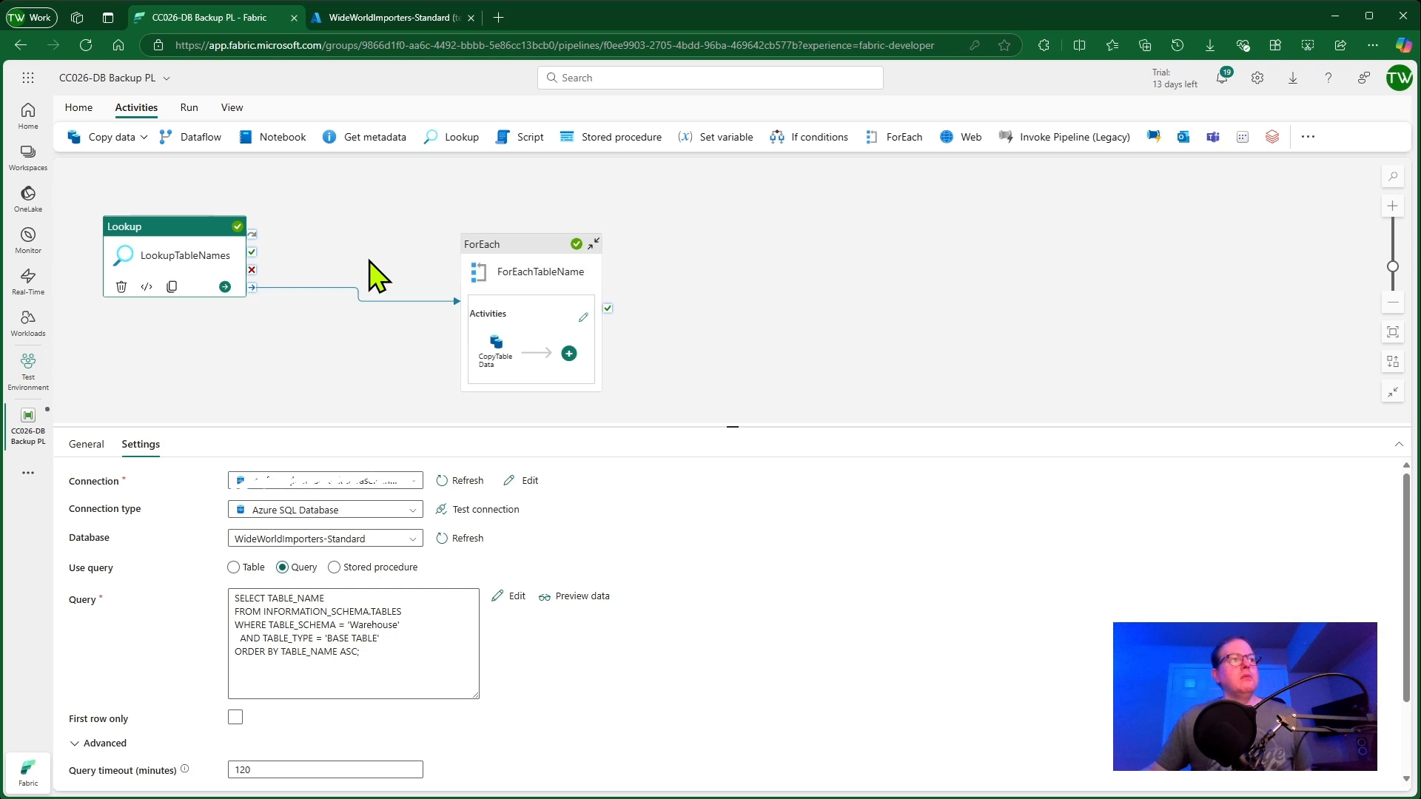
{"action": "left_click", "coordinate": [507, 268]}
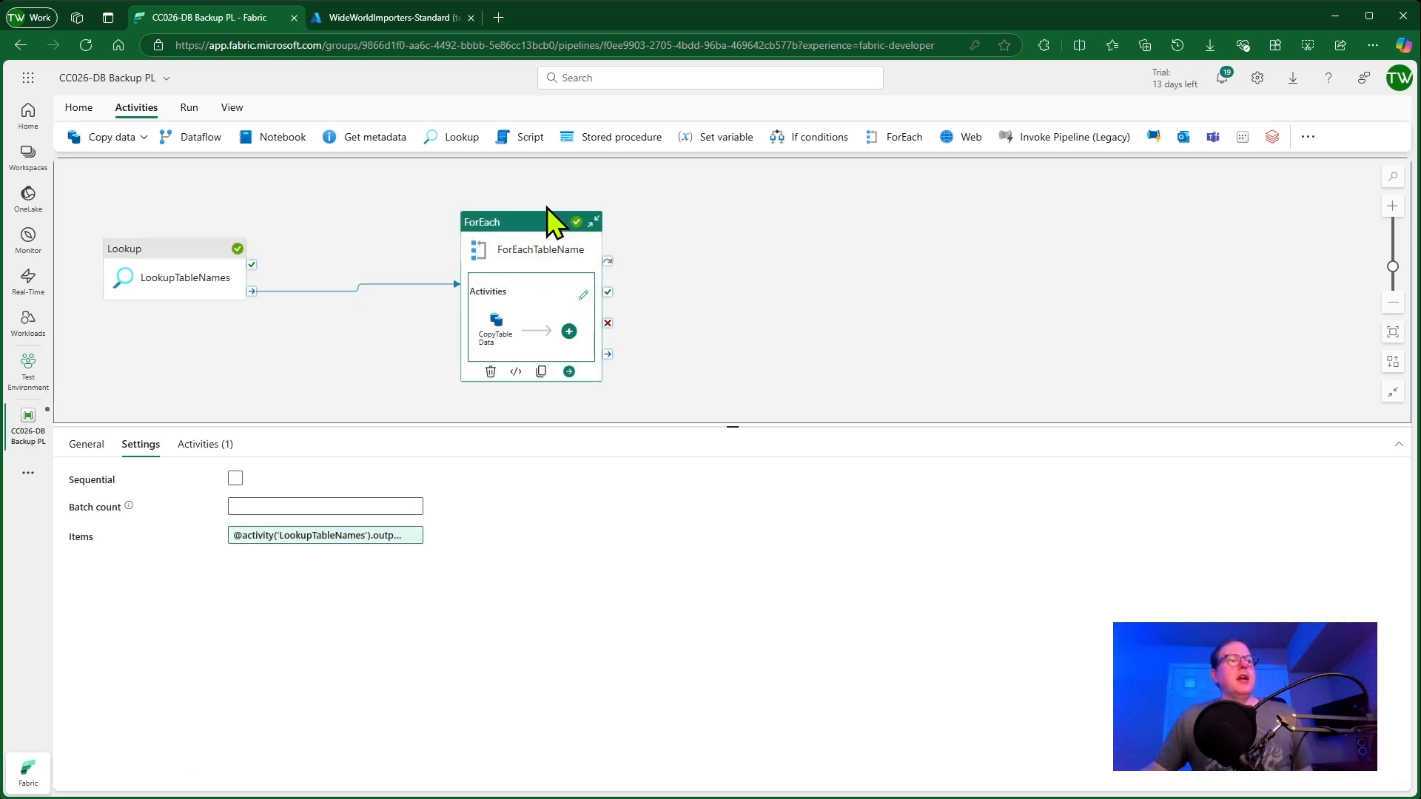
{"action": "left_click", "coordinate": [897, 137]}
{"action": "left_click_drag", "start_coordinate": [703, 233], "coordinate": [827, 219]}
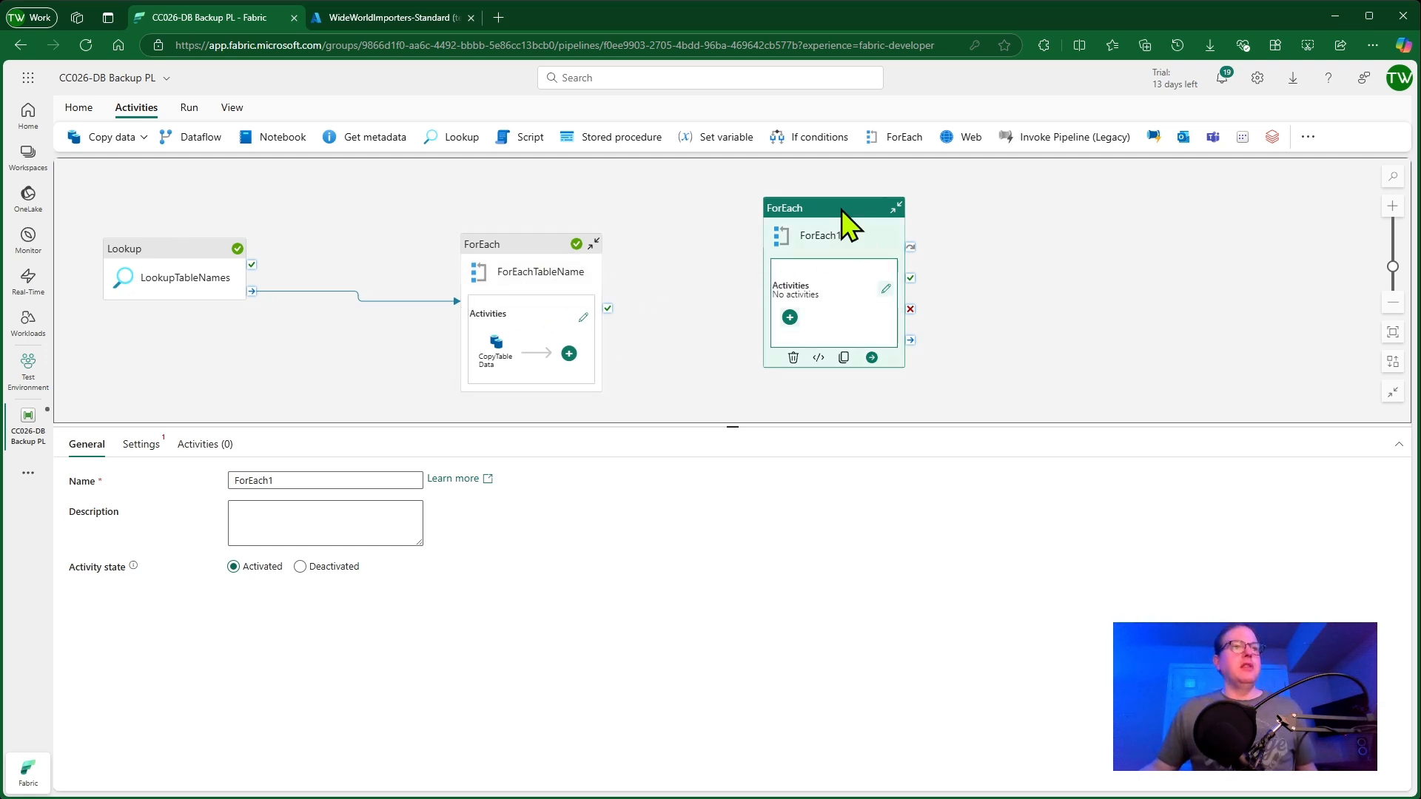
{"action": "left_click", "coordinate": [793, 357]}
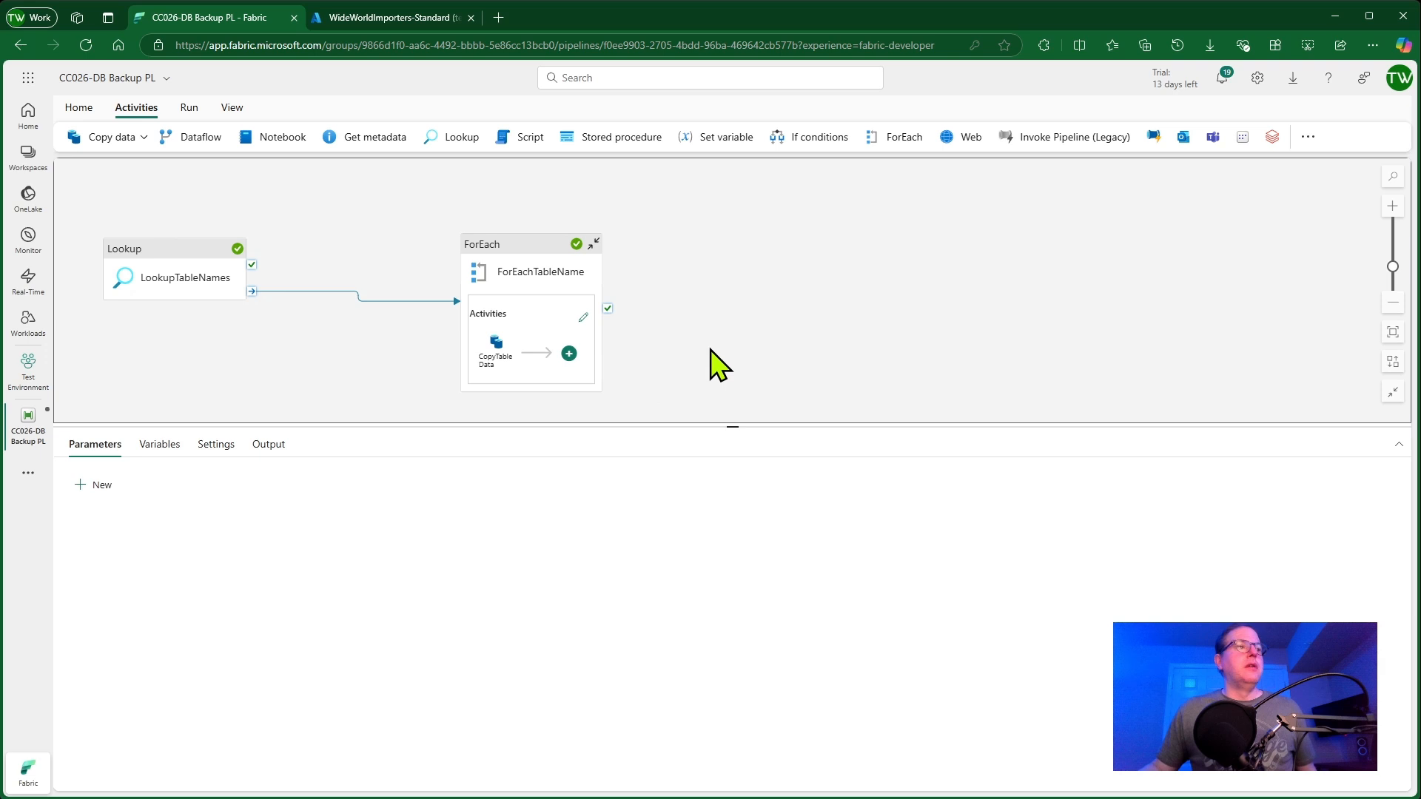
Select the ForEachTableName activity and review its general properties
{"action": "left_click", "coordinate": [522, 259]}
{"action": "left_click", "coordinate": [390, 300]}
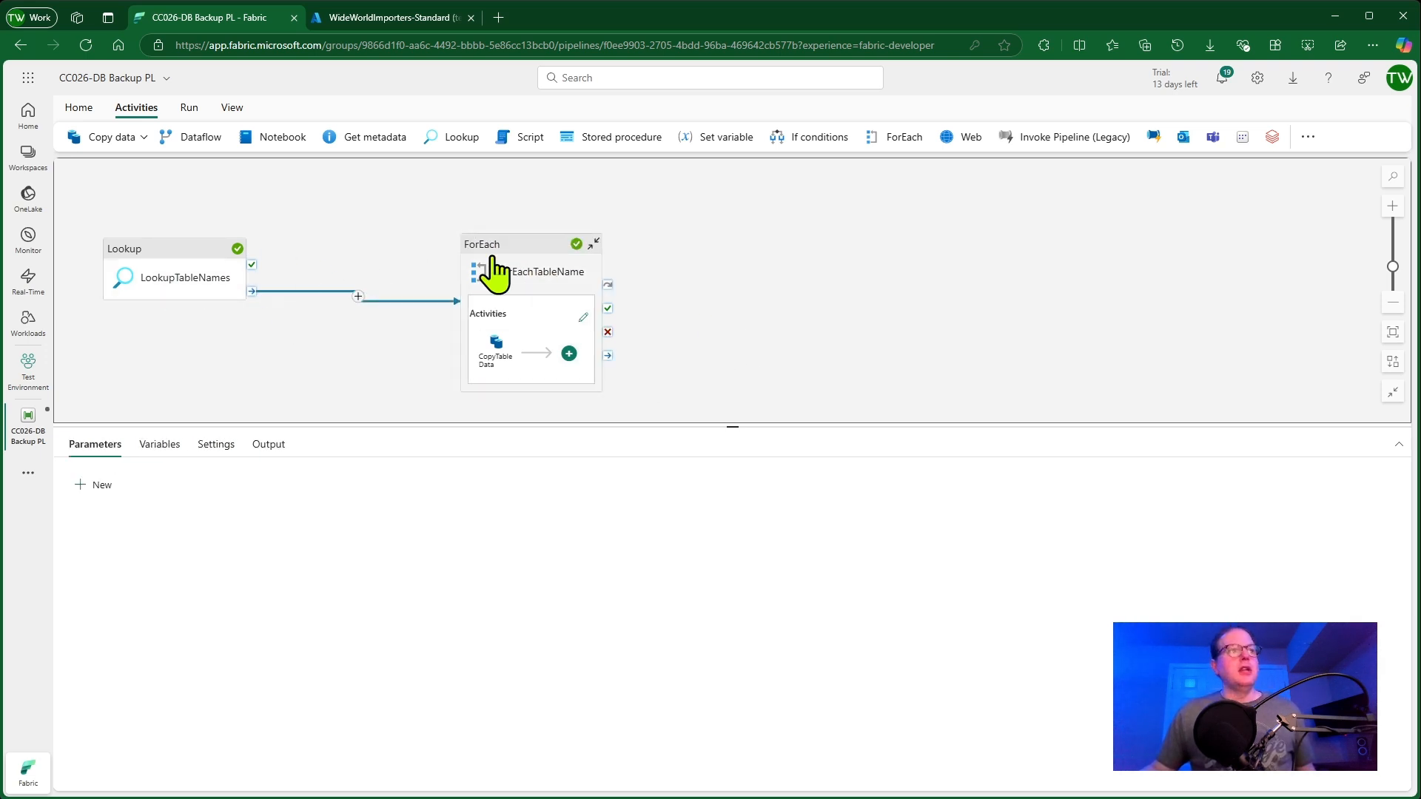
{"action": "left_click_drag", "start_coordinate": [543, 270], "coordinate": [540, 252]}
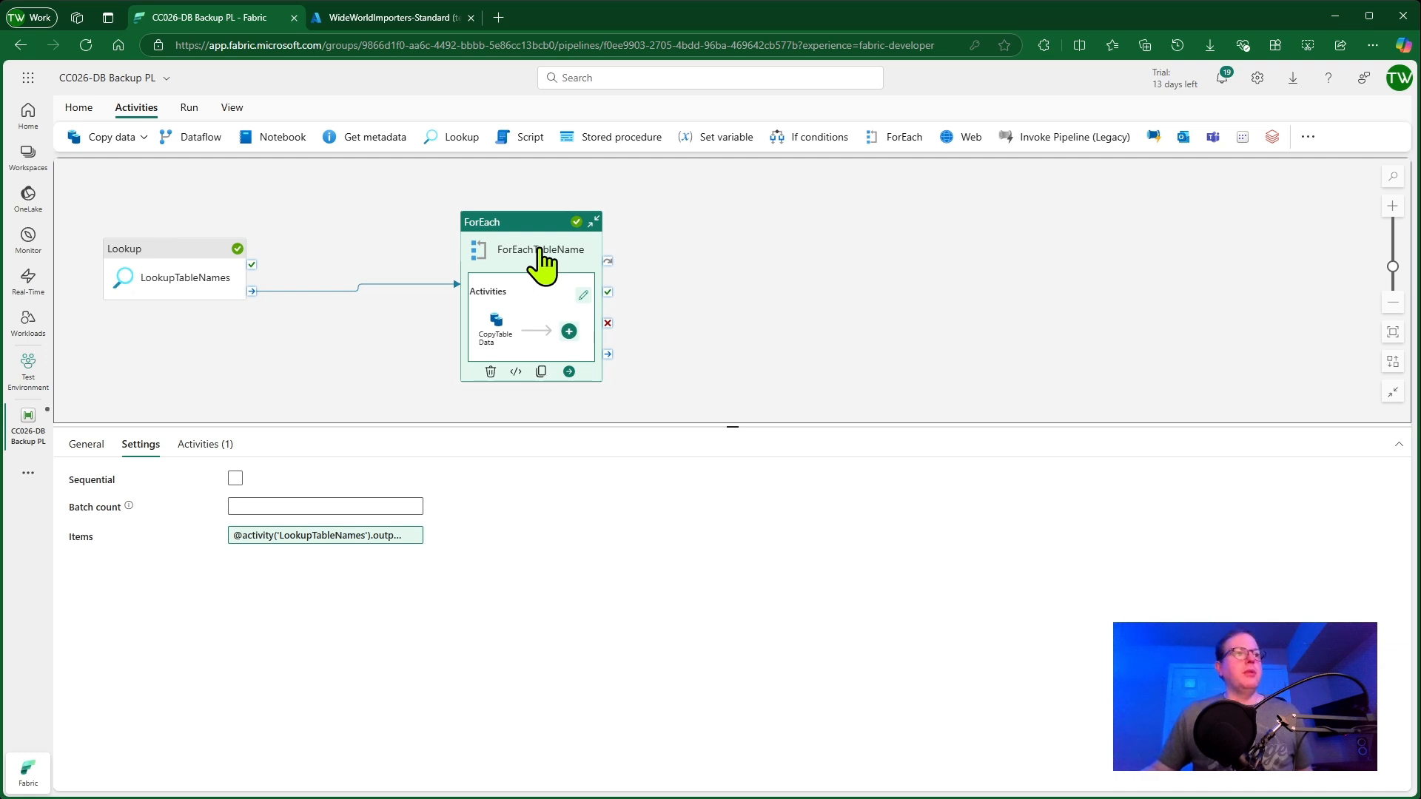
{"action": "left_click", "coordinate": [87, 444]}
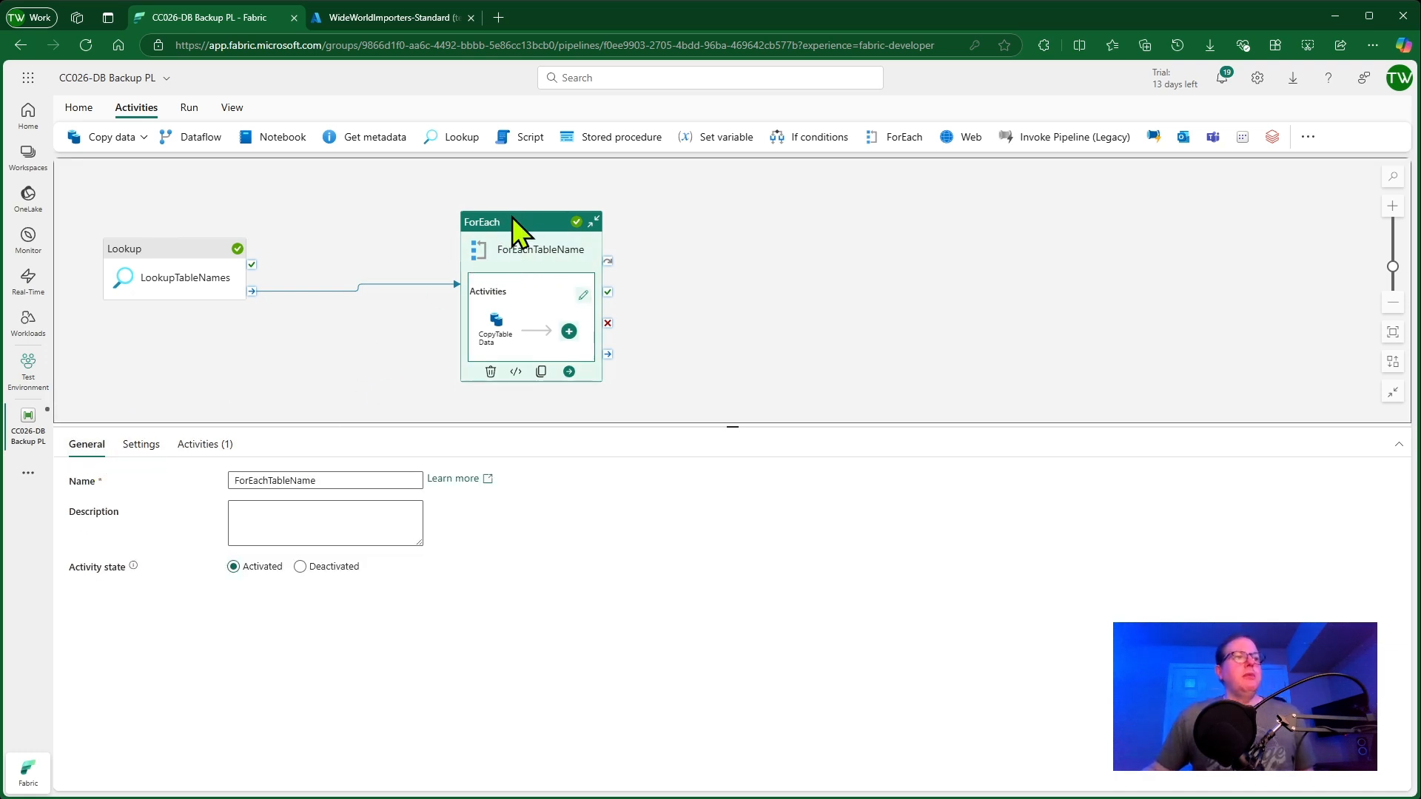
Open the ForEach activity's settings and inspect its Items expression in the expression builder
{"action": "double_click", "coordinate": [348, 482]}
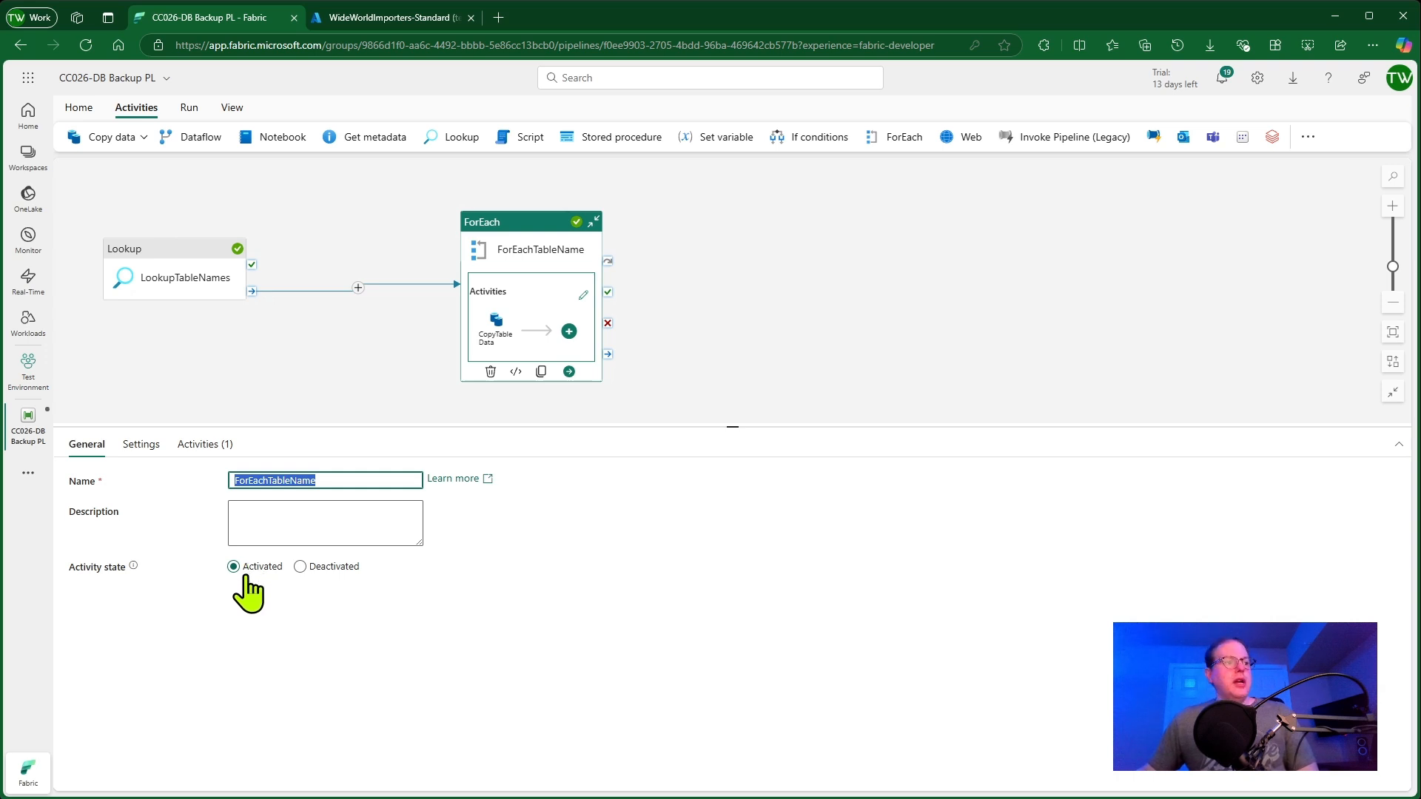
{"action": "left_click", "coordinate": [141, 445]}
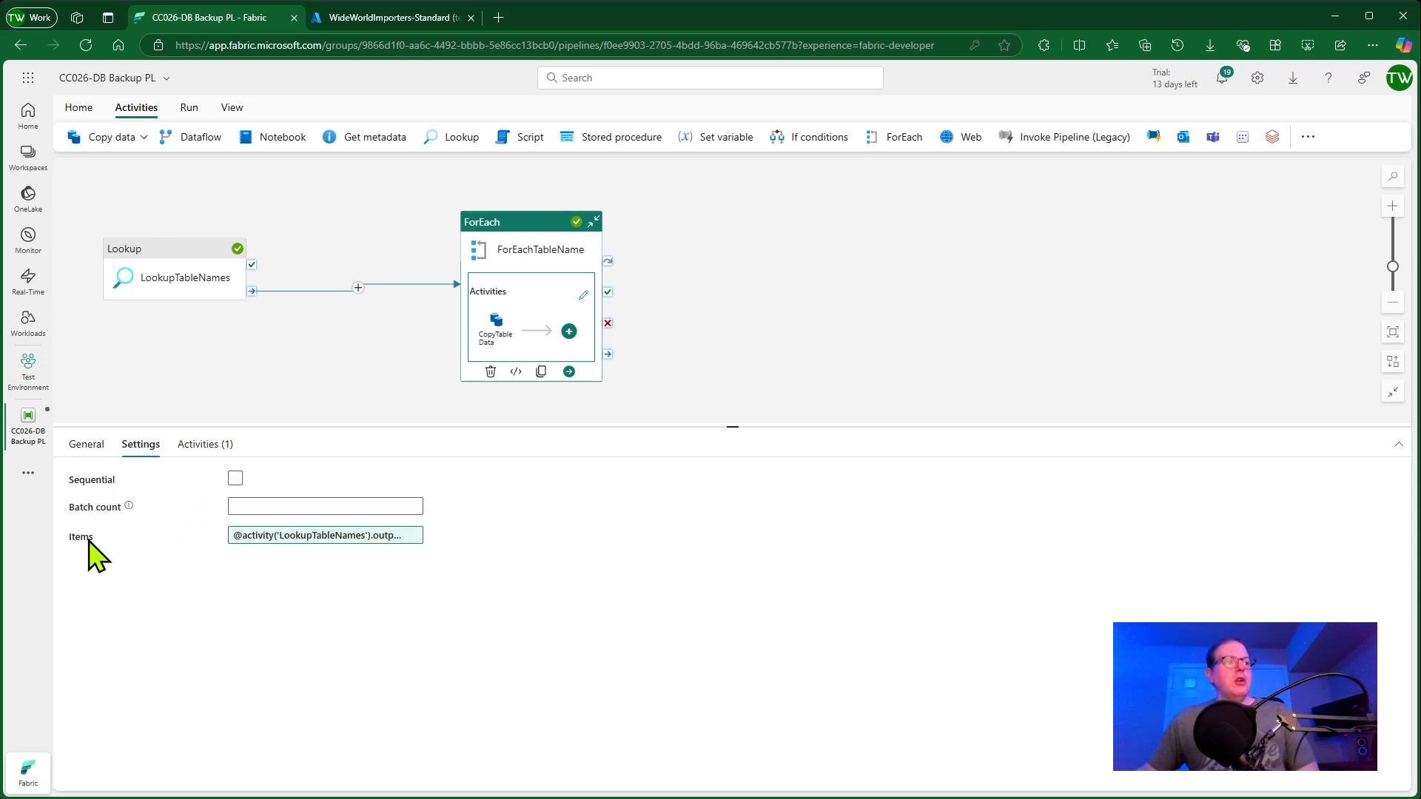
{"action": "left_click", "coordinate": [300, 535]}
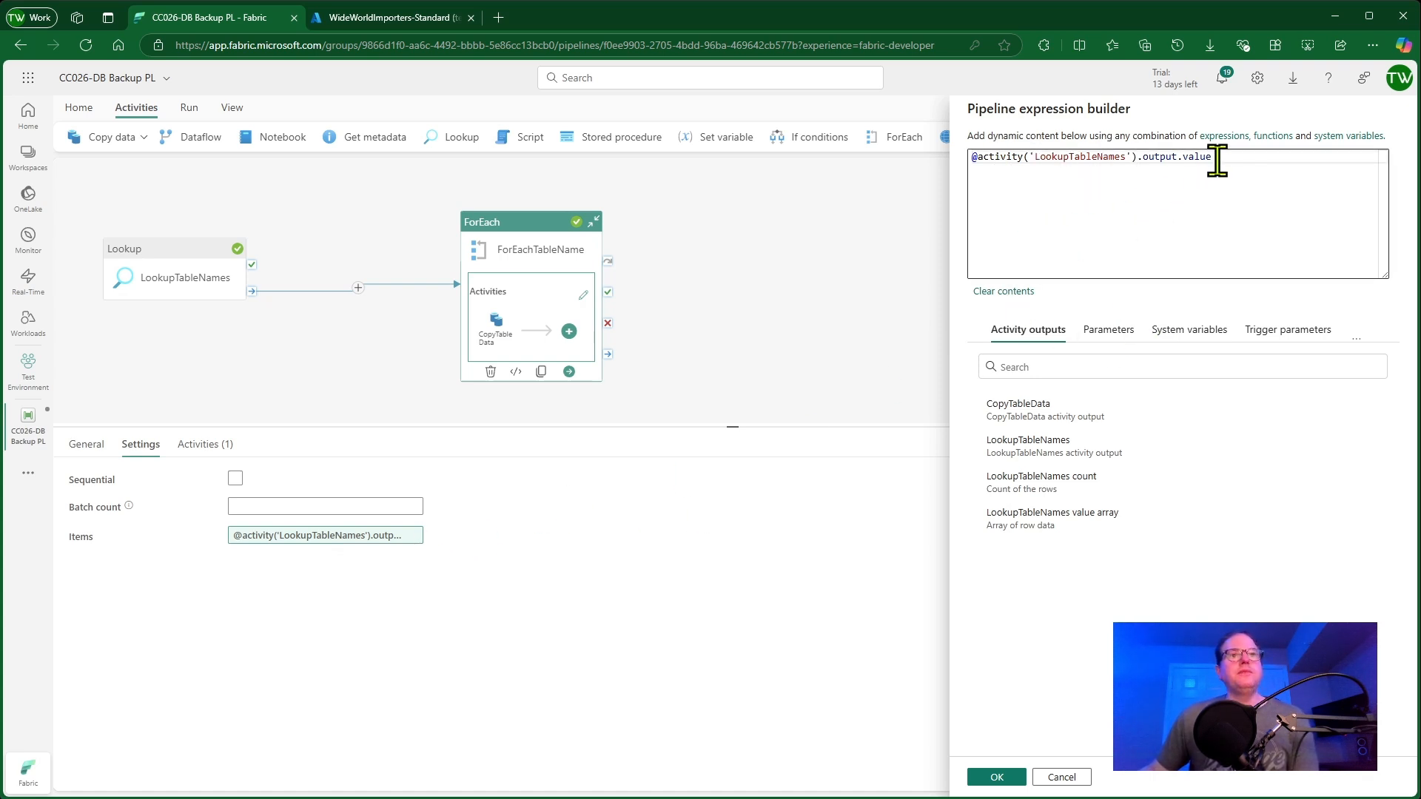
{"action": "left_click_drag", "start_coordinate": [1196, 156], "coordinate": [898, 168]}
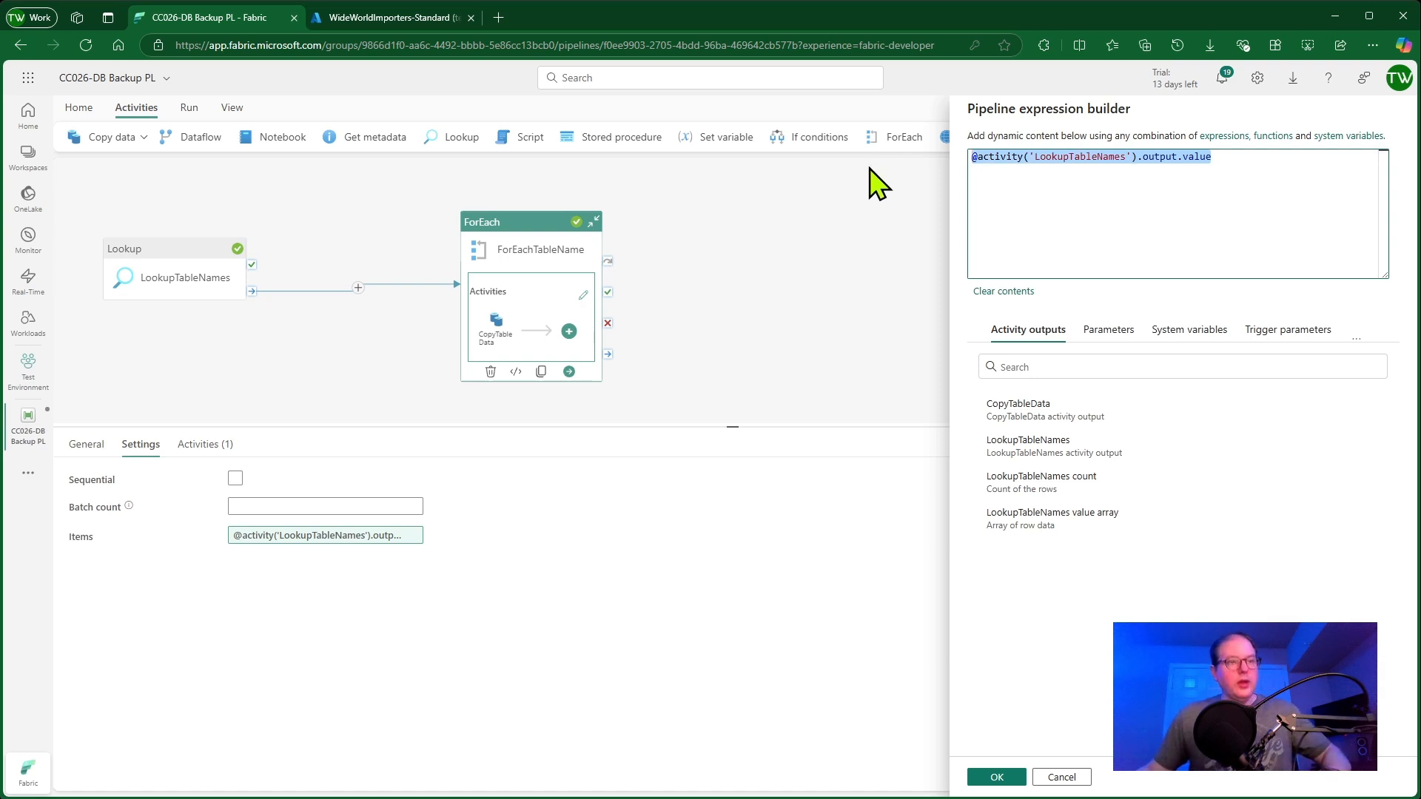
{"action": "key", "text": "Delete"}
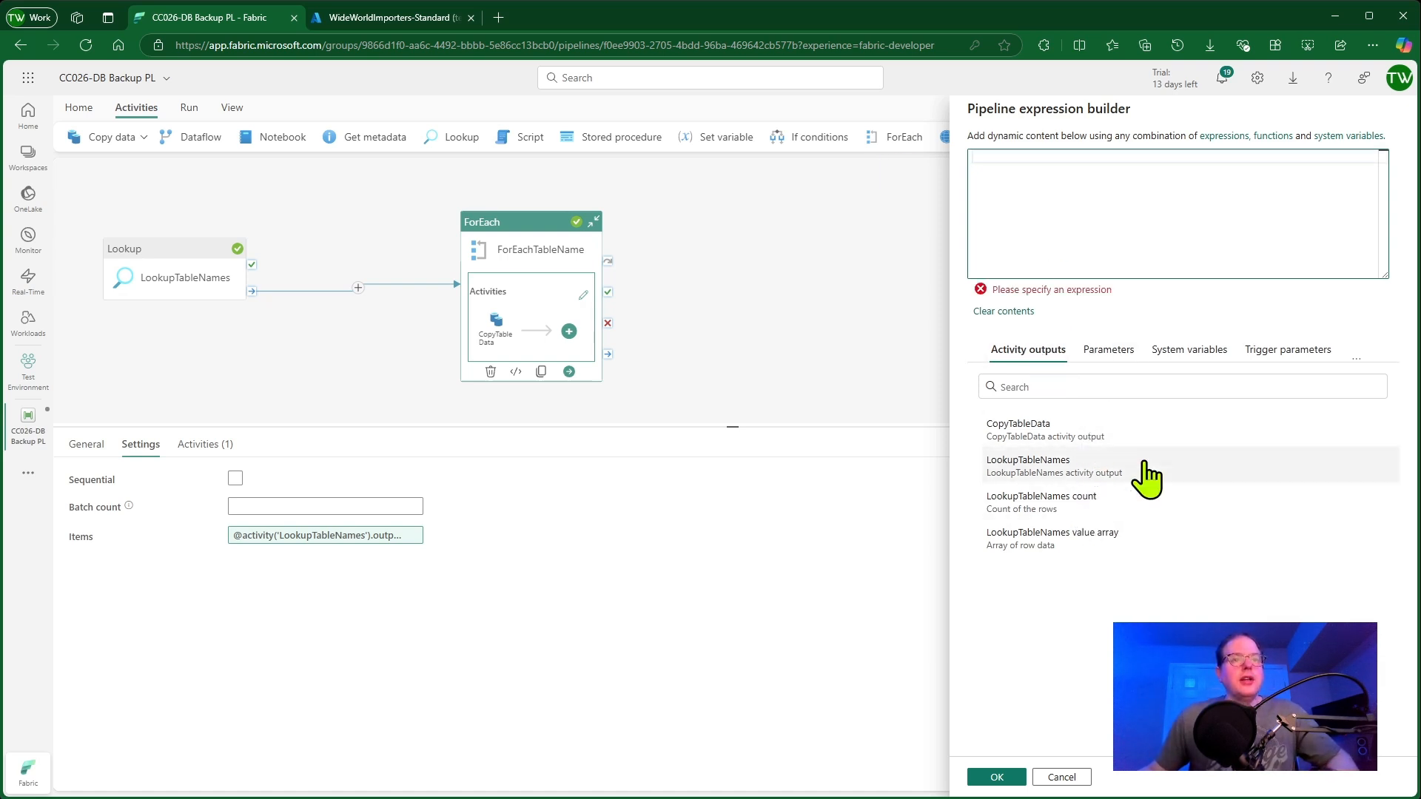
{"action": "left_click", "coordinate": [1123, 468]}
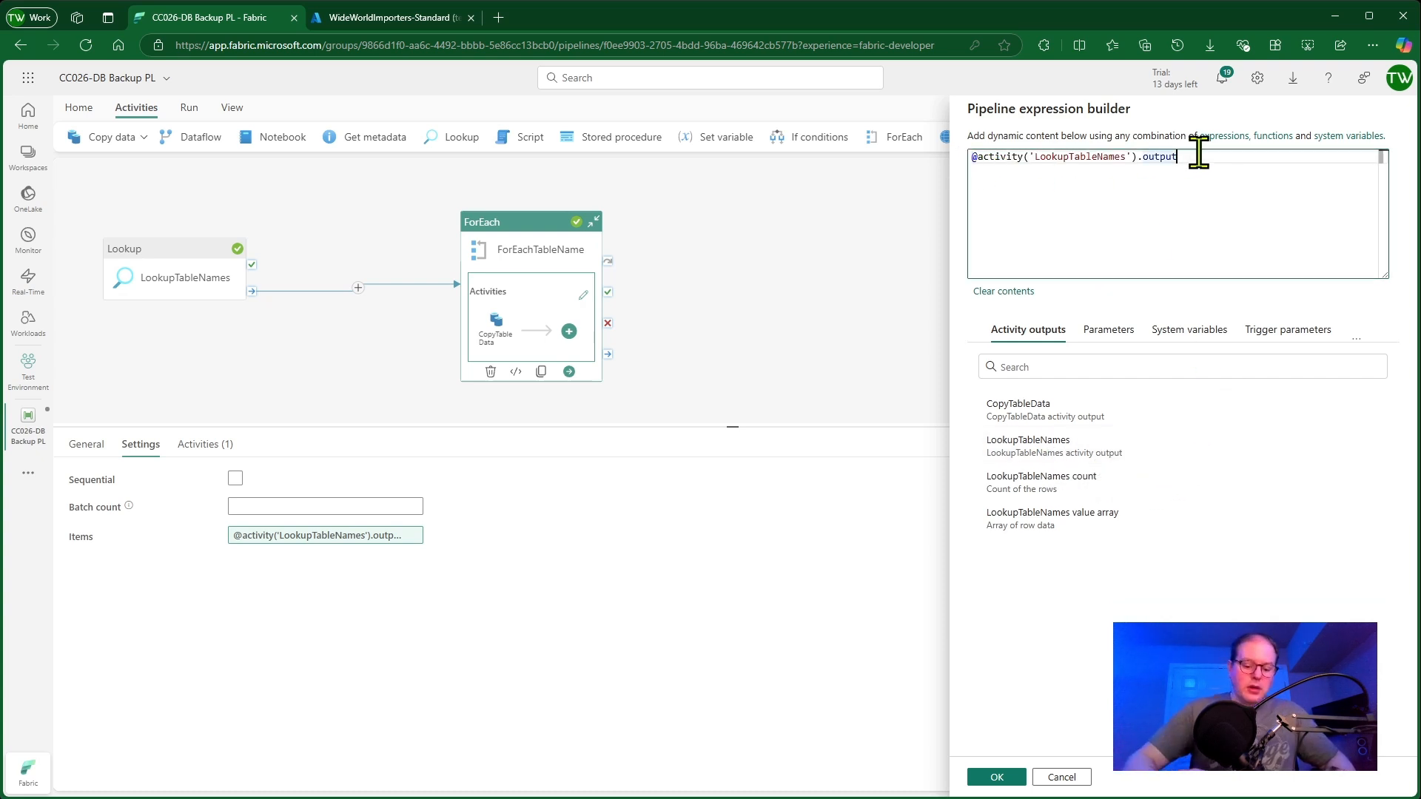
{"action": "type", "text": "."}
{"action": "key", "text": "Down"}
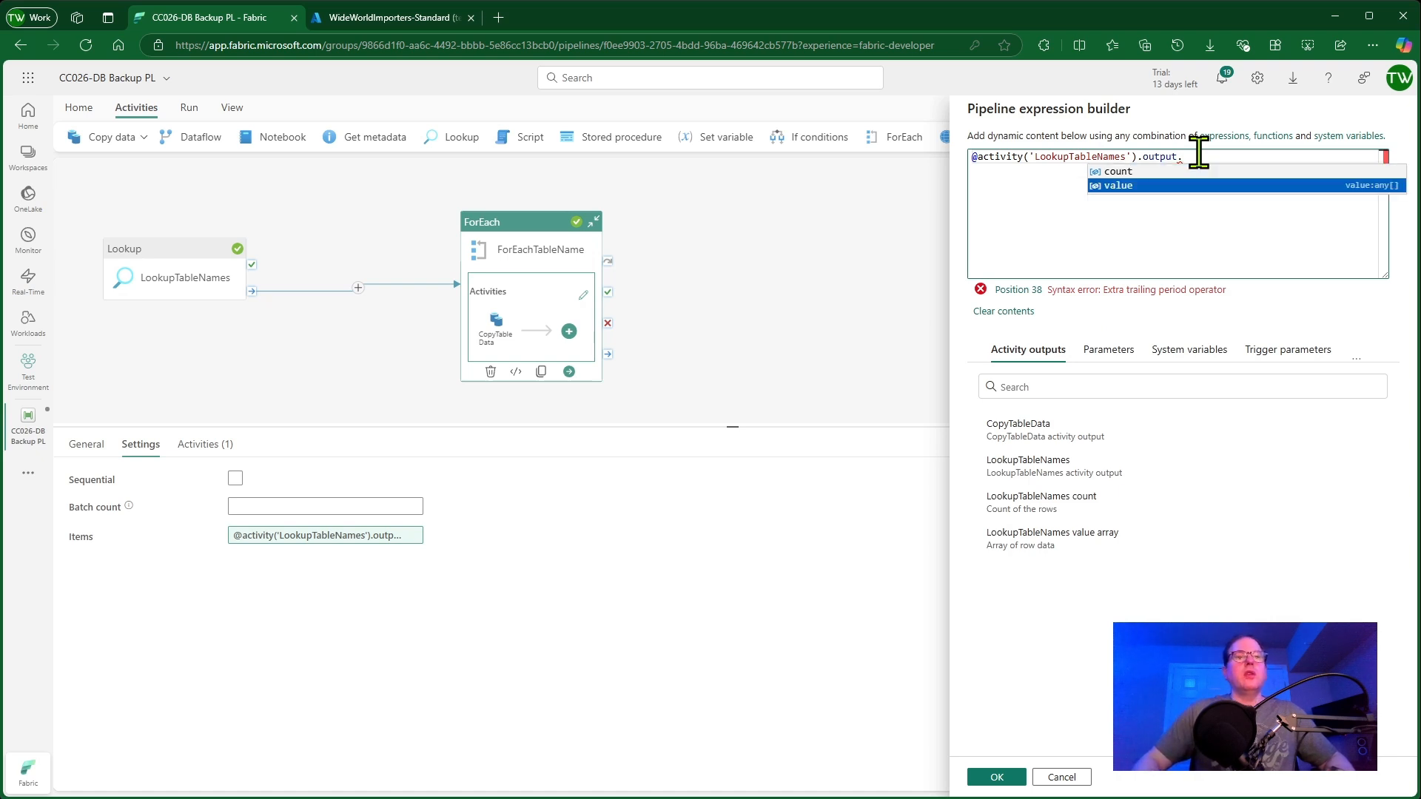
{"action": "key", "text": "Return"}
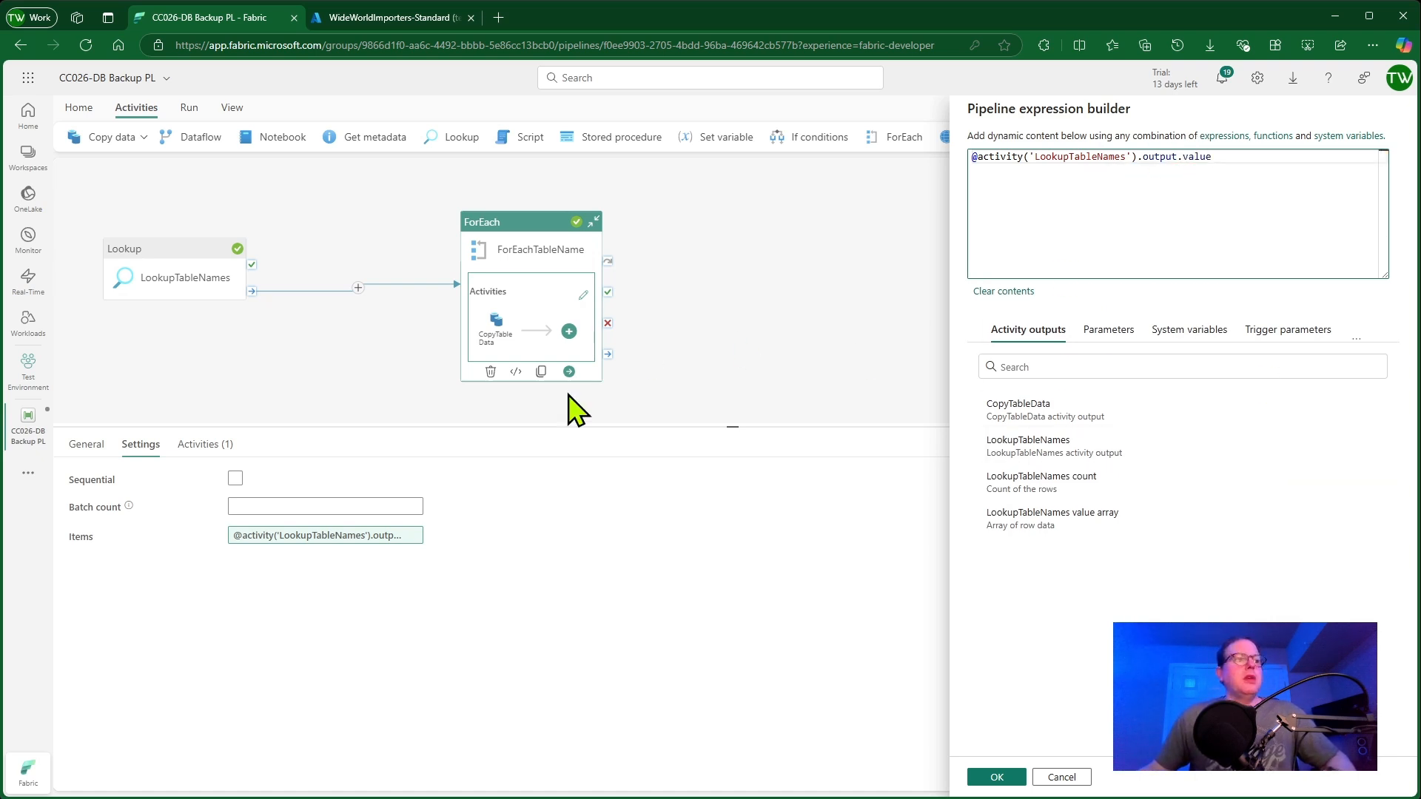
{"action": "left_click_drag", "start_coordinate": [1281, 157], "coordinate": [1009, 222]}
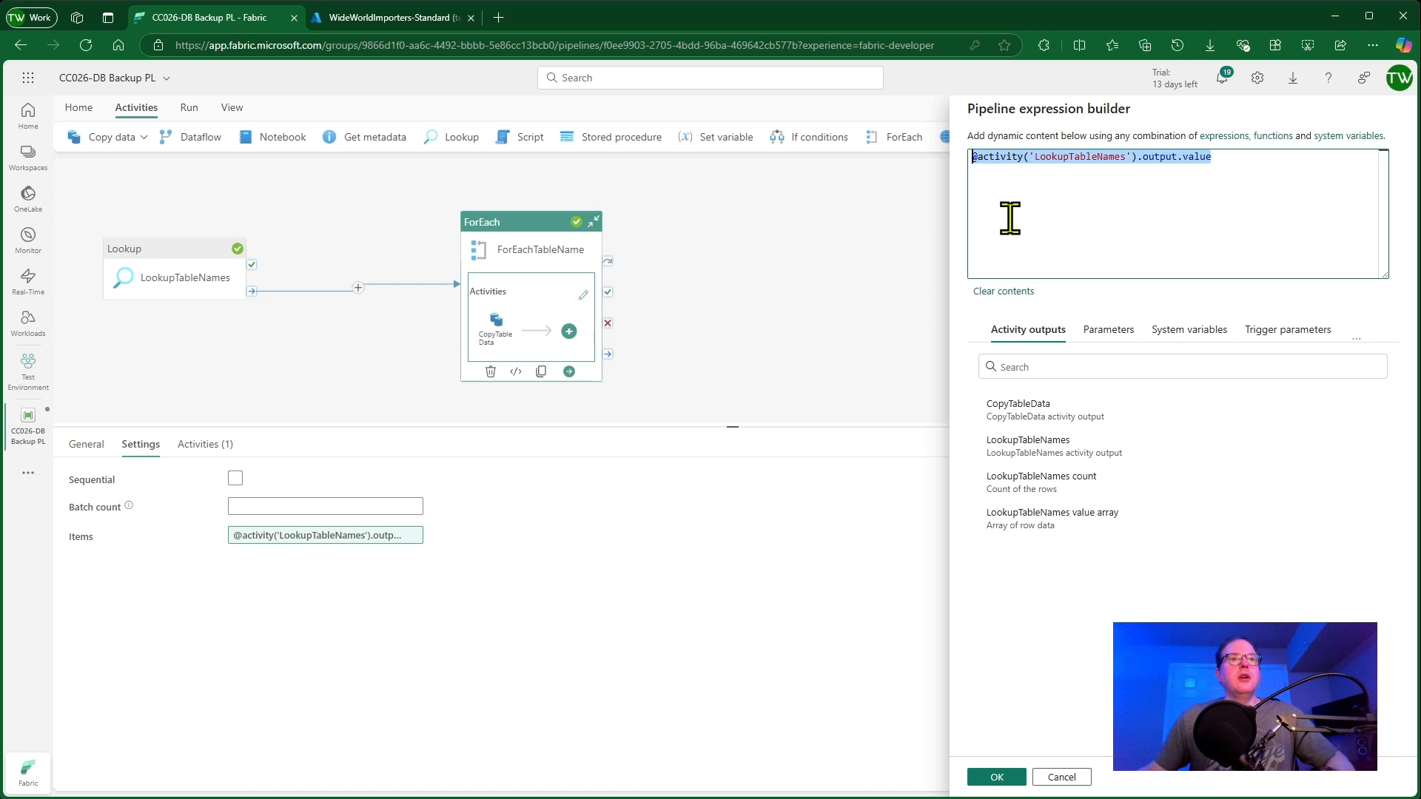
{"action": "left_click", "coordinate": [1062, 777]}
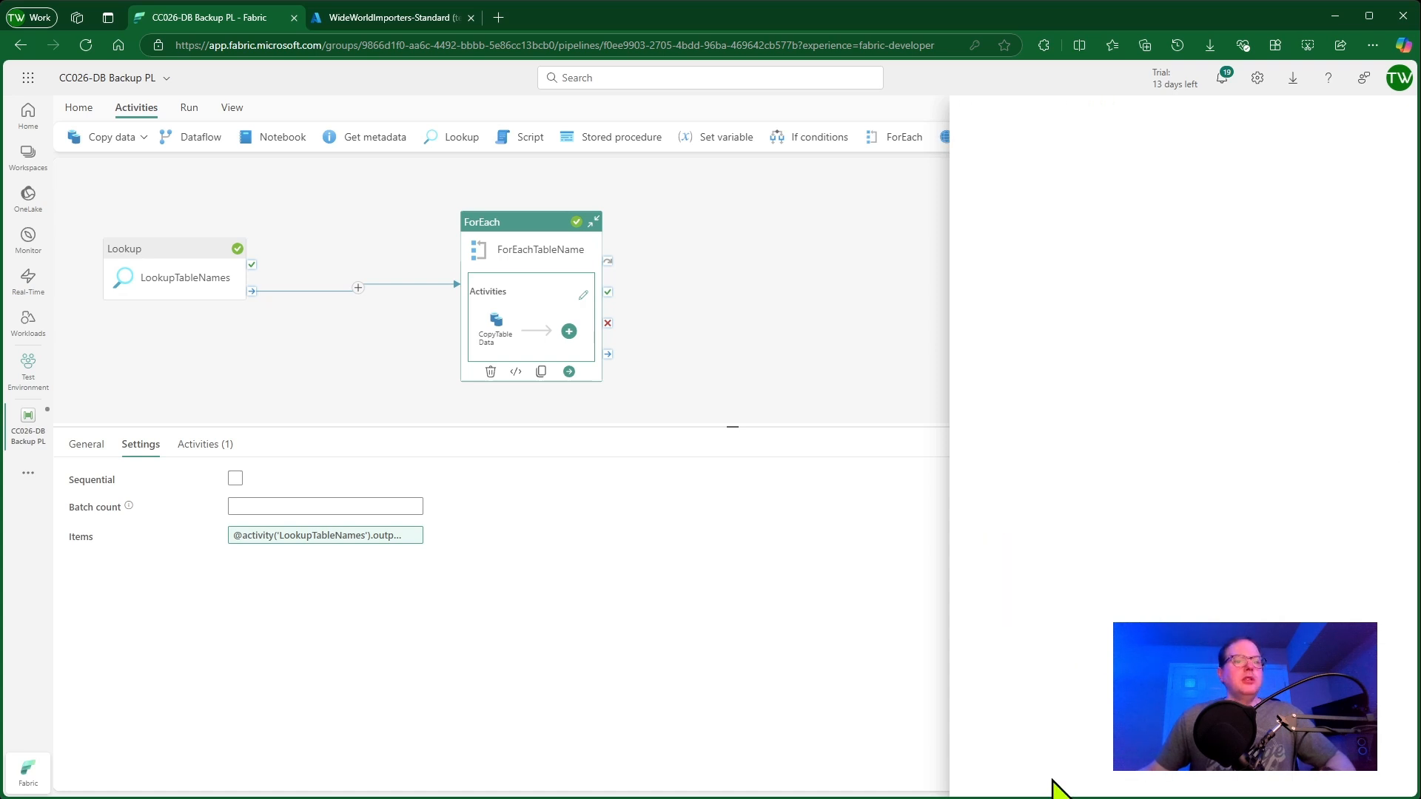
Review the ForEach activity's inner activities list and its general properties
{"action": "left_click", "coordinate": [201, 451]}
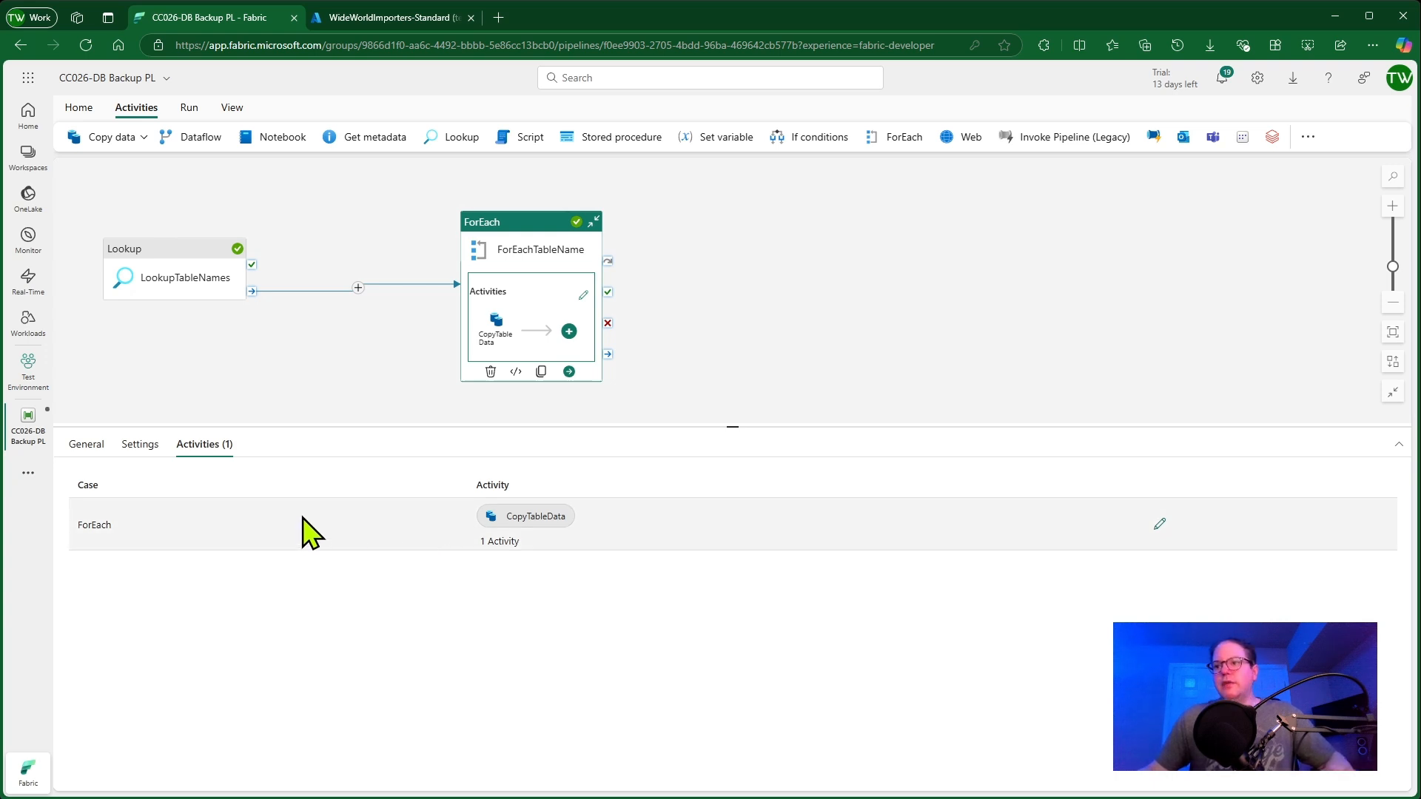
{"action": "left_click", "coordinate": [84, 445]}
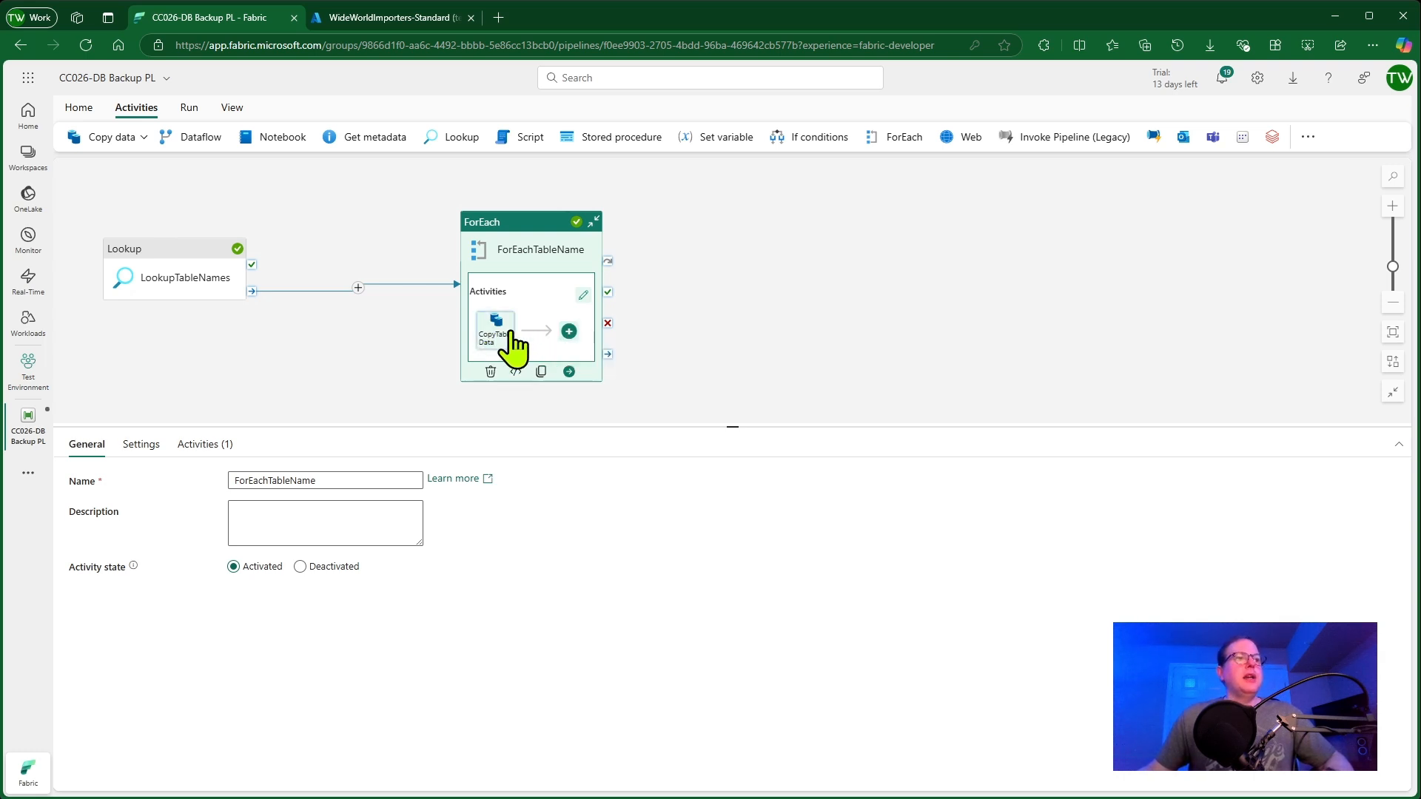
{"action": "left_click", "coordinate": [144, 138]}
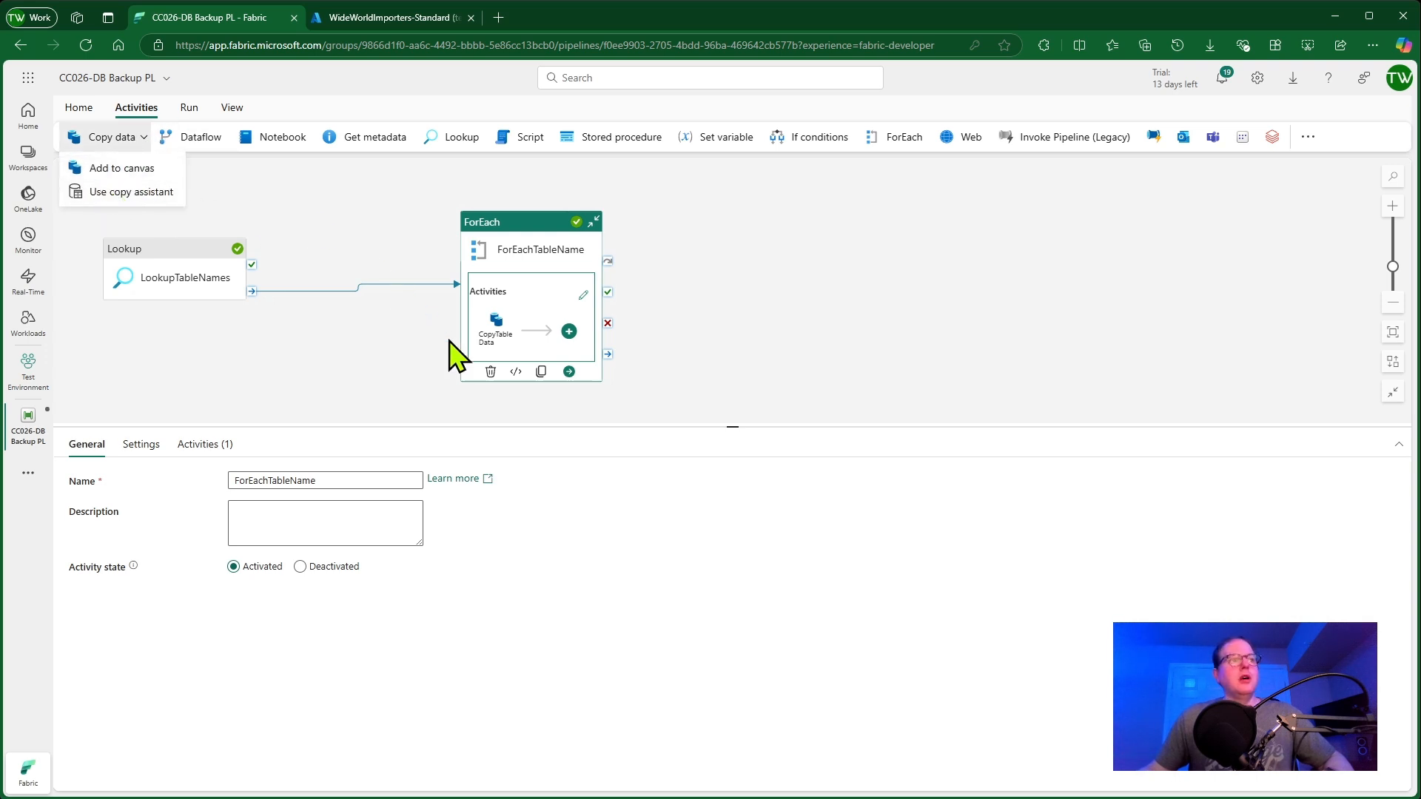
Select the CopyTableData activity inside the ForEach and review its general properties
{"action": "left_click", "coordinate": [509, 329]}
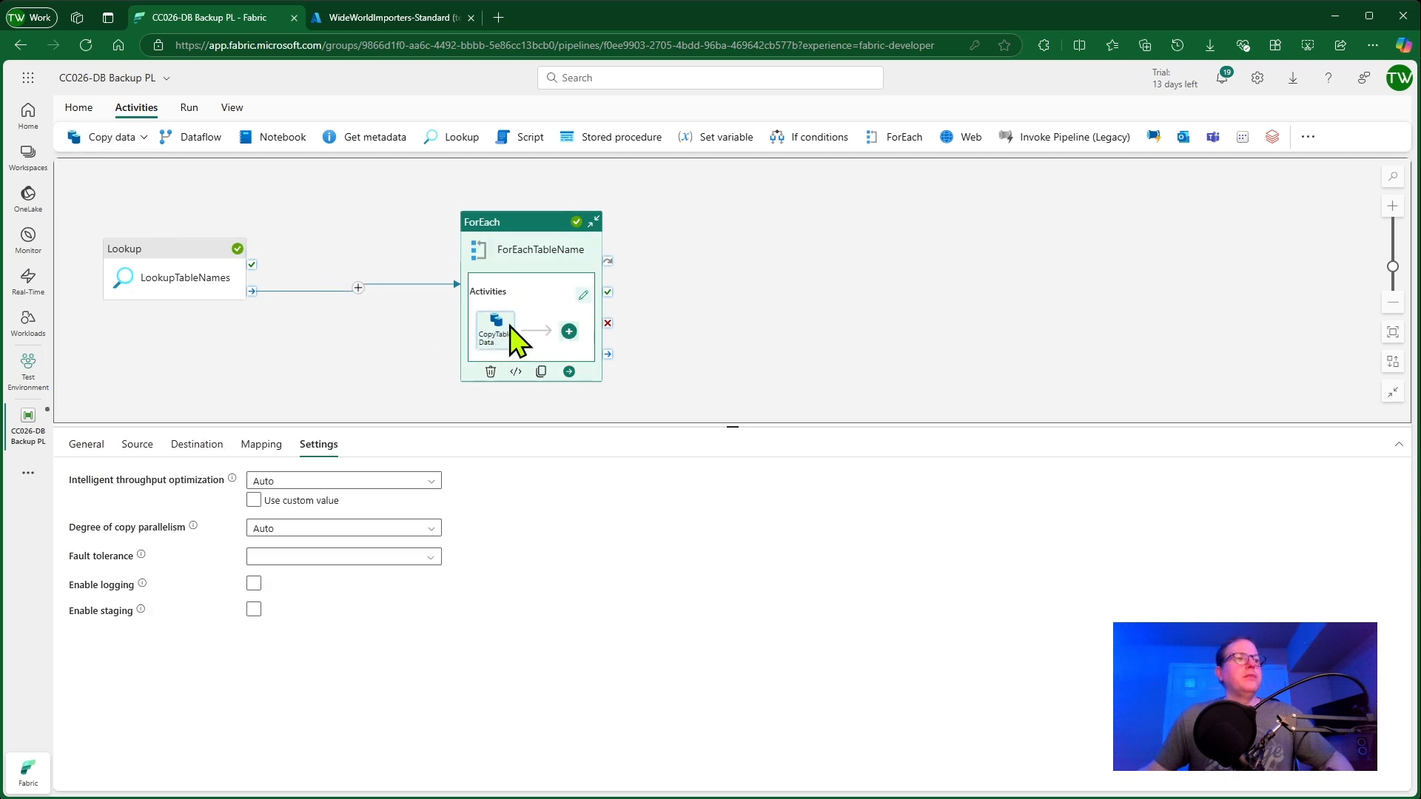
{"action": "left_click", "coordinate": [91, 447]}
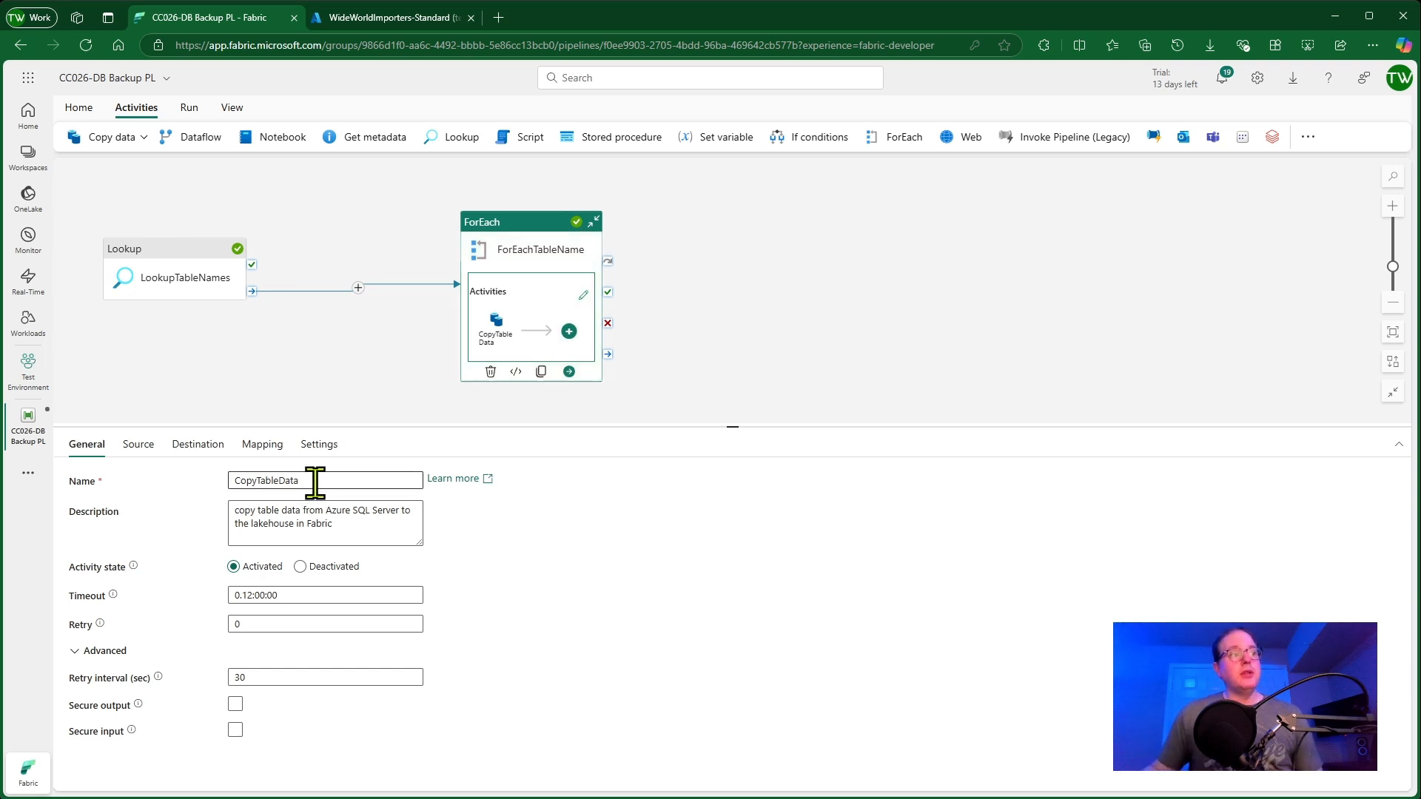
{"action": "left_click_drag", "start_coordinate": [402, 481], "coordinate": [225, 481]}
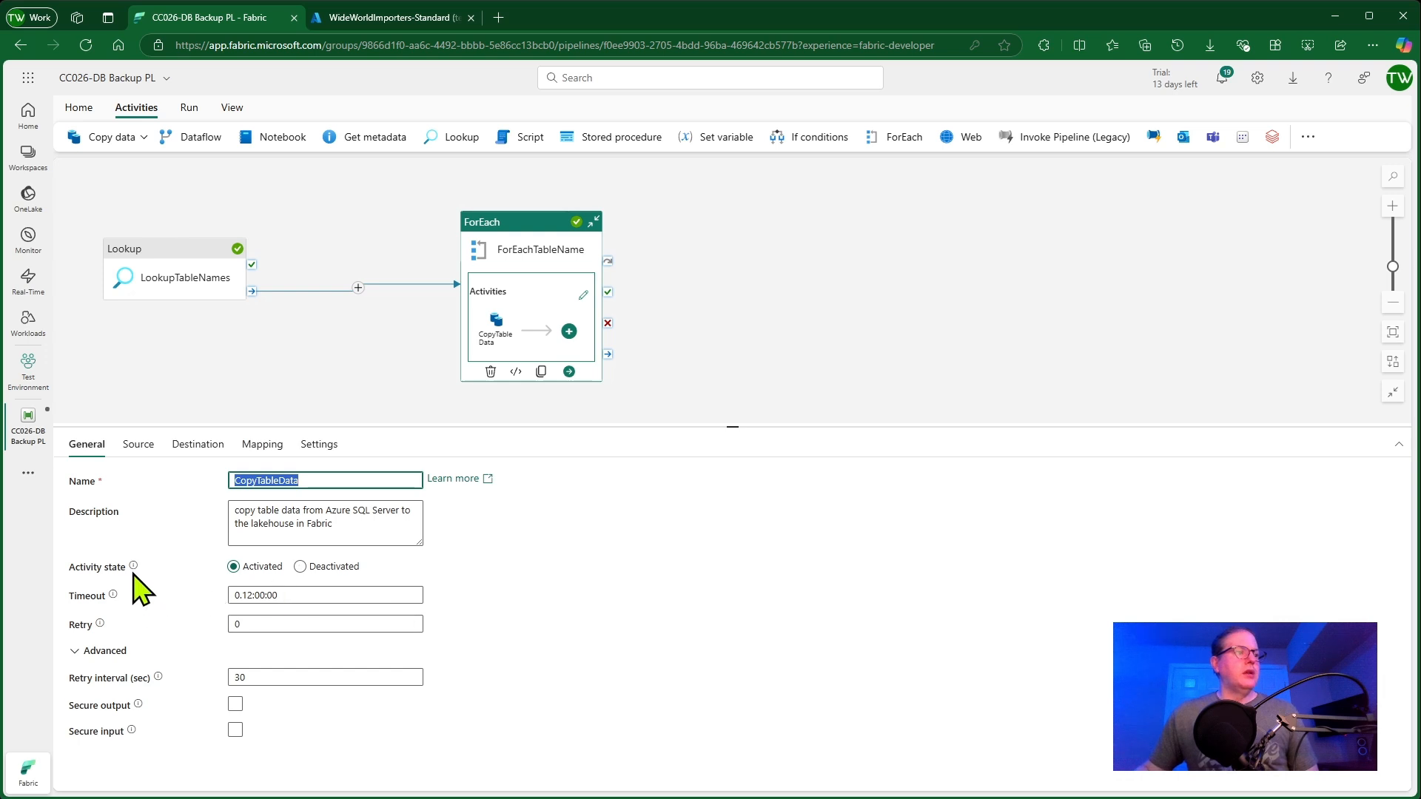
{"action": "left_click_drag", "start_coordinate": [316, 482], "coordinate": [163, 487]}
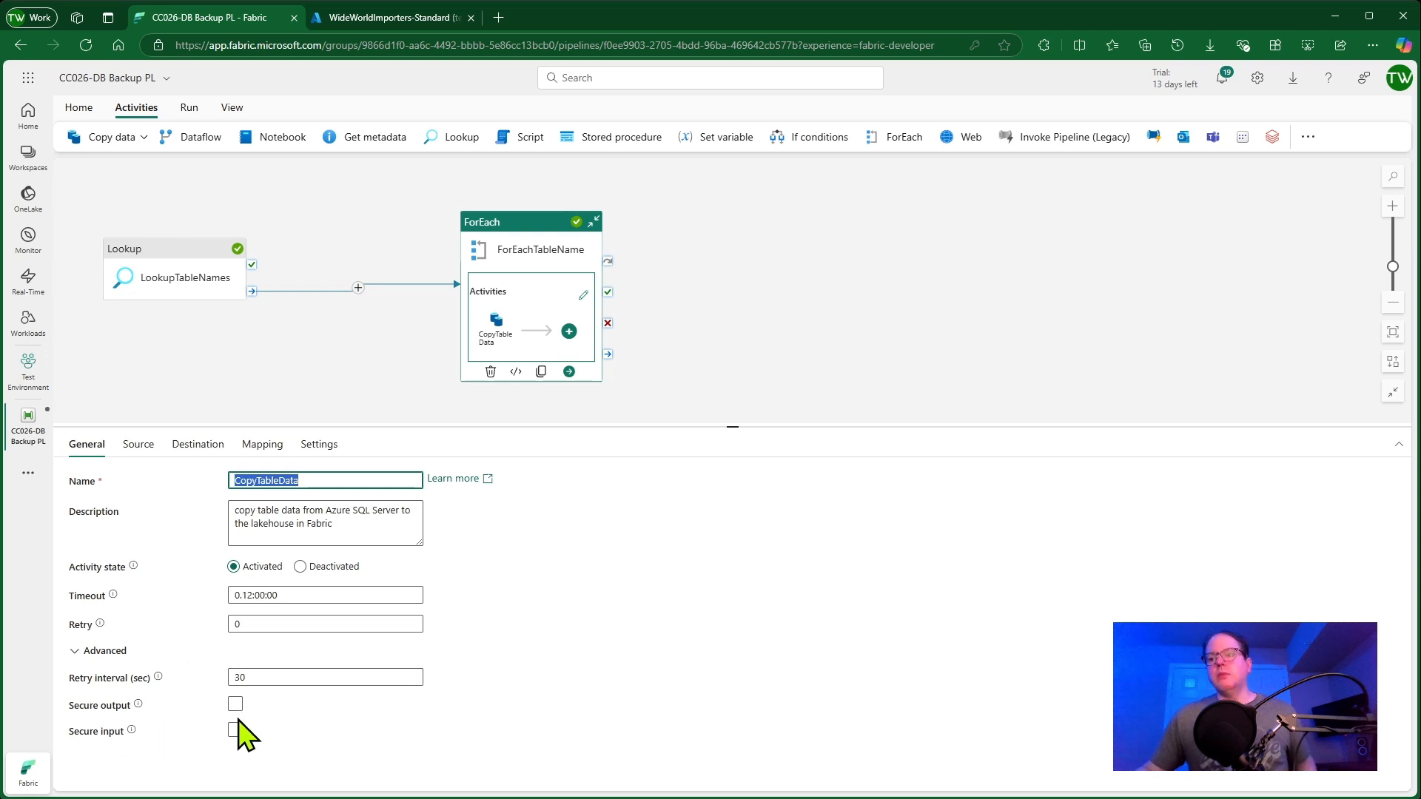
Review the copy activity's source connection, database WideWorldImporters-Standard and Warehouse table schema
{"action": "left_click", "coordinate": [138, 446]}
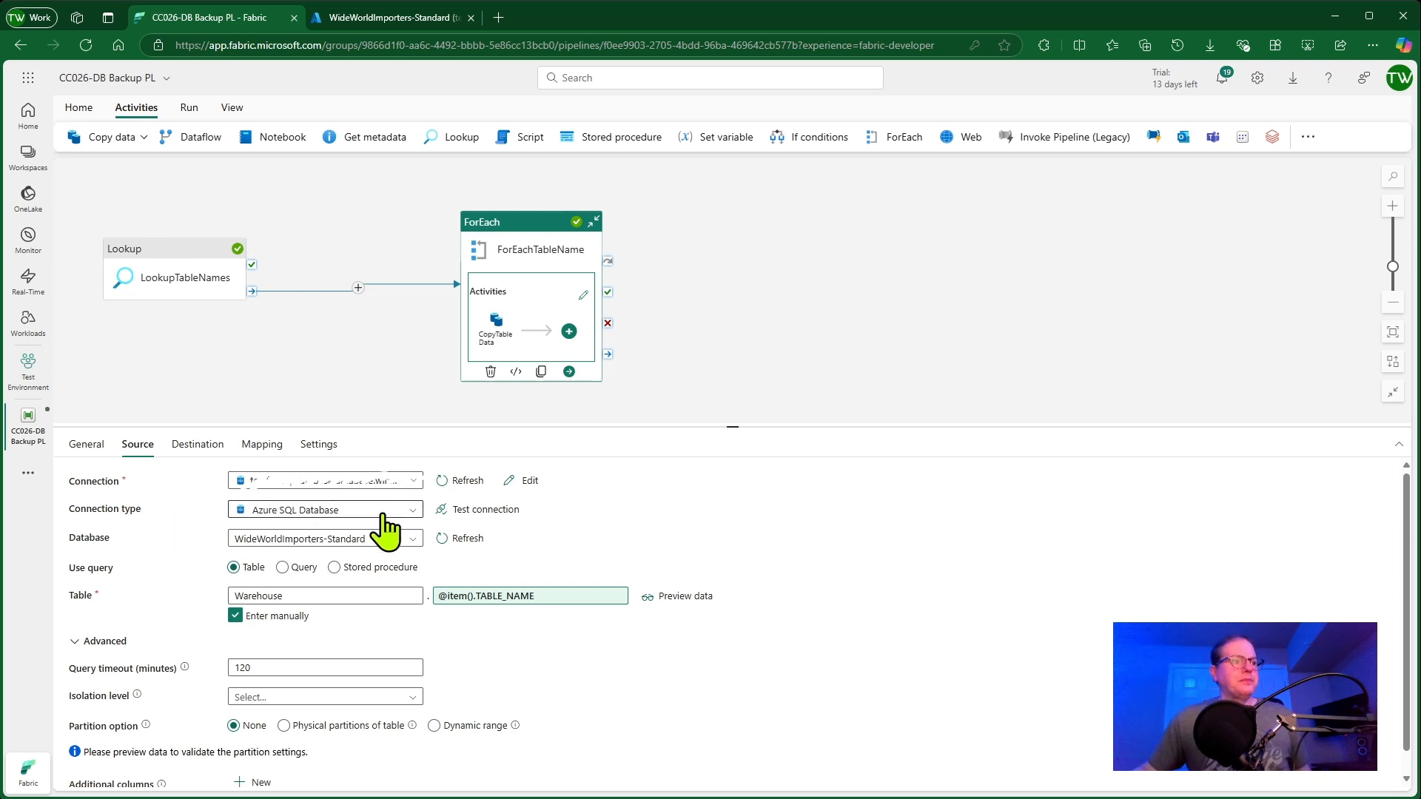
{"action": "left_click", "coordinate": [319, 539]}
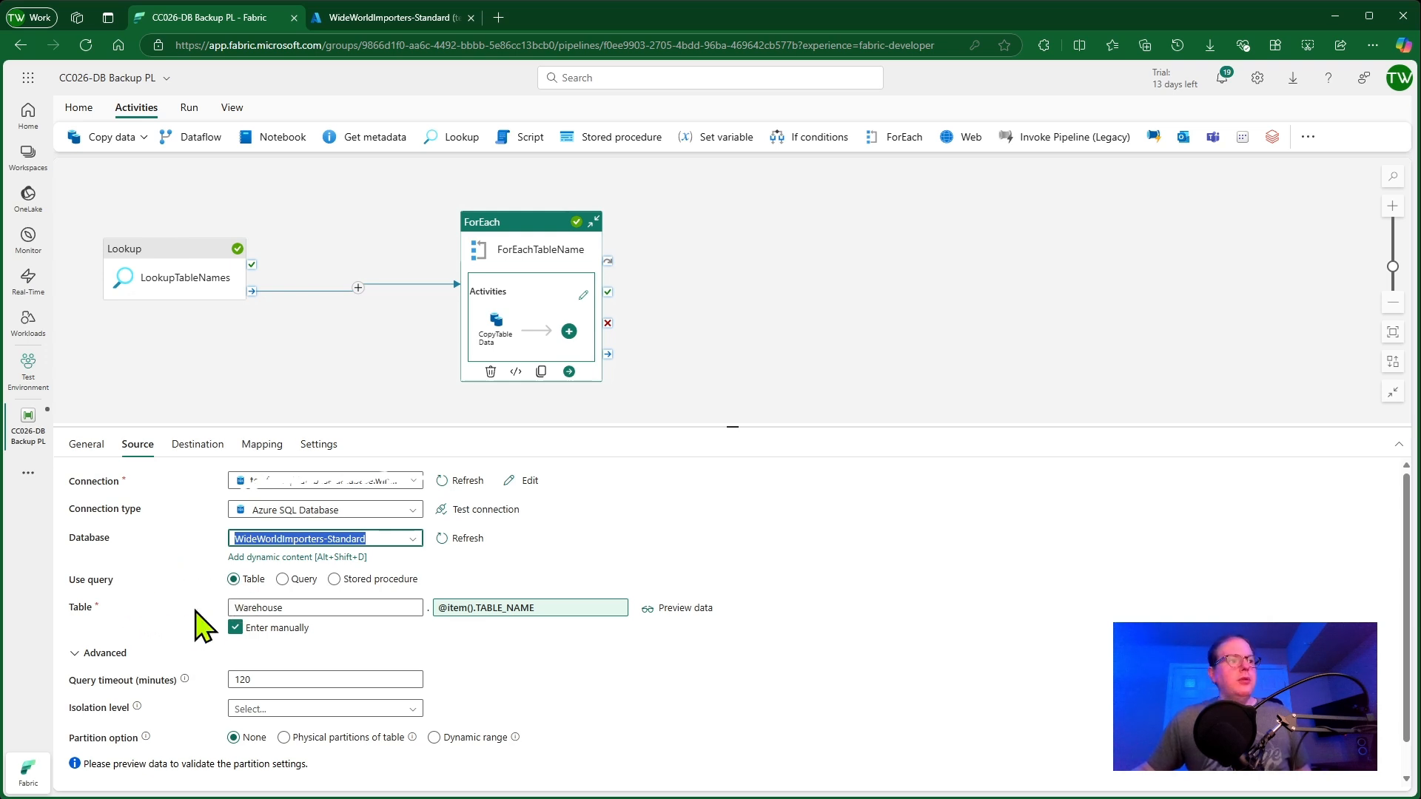
{"action": "left_click_drag", "start_coordinate": [302, 609], "coordinate": [220, 613]}
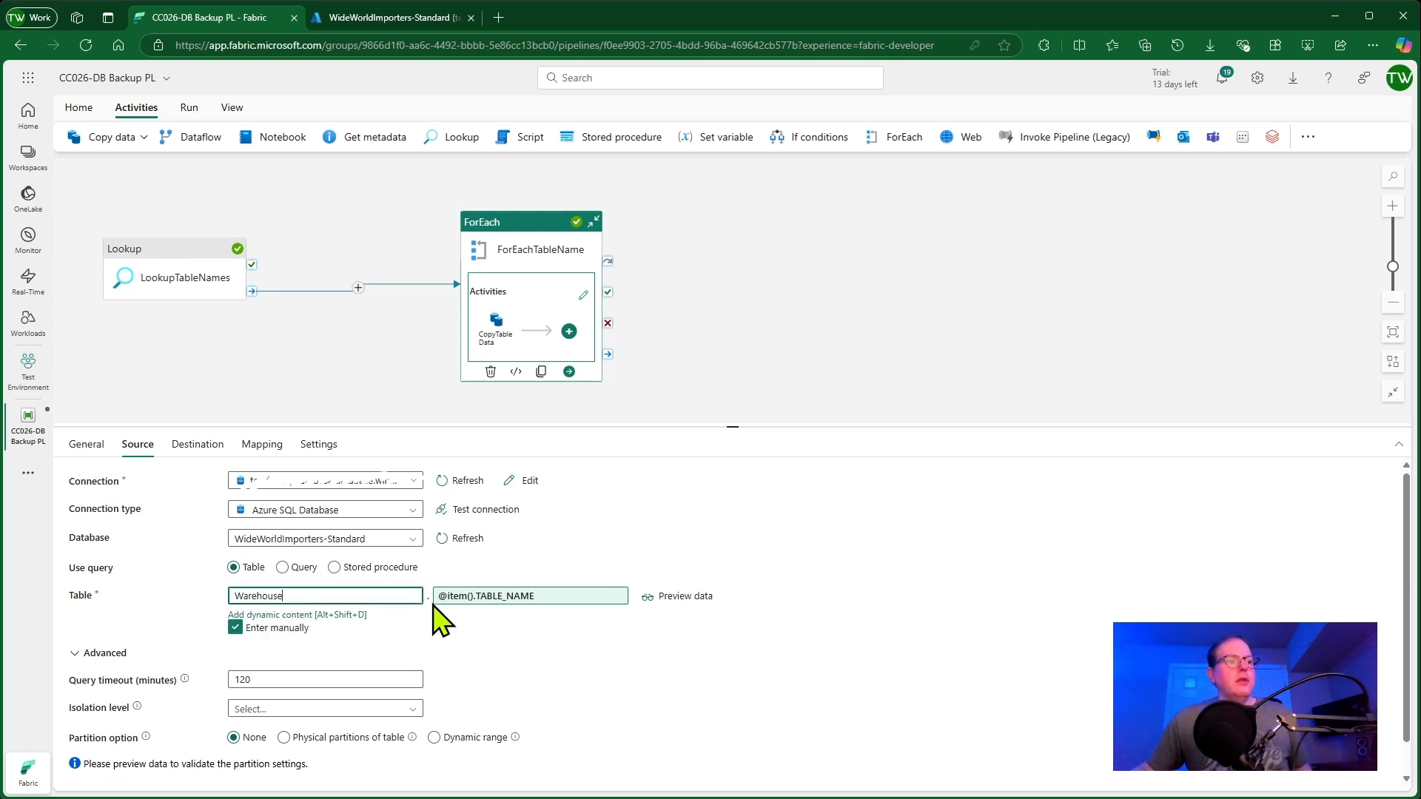
{"action": "left_click", "coordinate": [480, 596]}
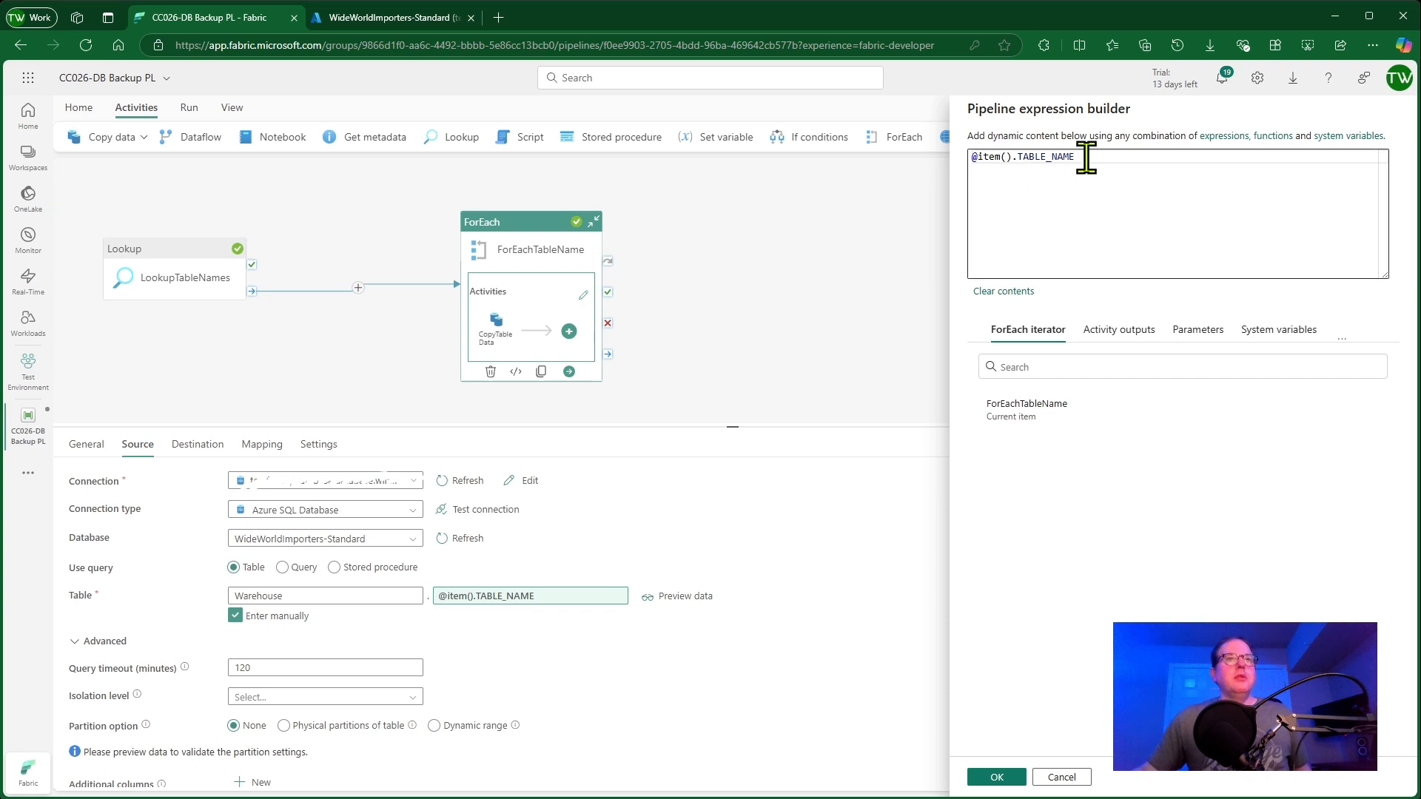
{"action": "left_click_drag", "start_coordinate": [1086, 157], "coordinate": [939, 165]}
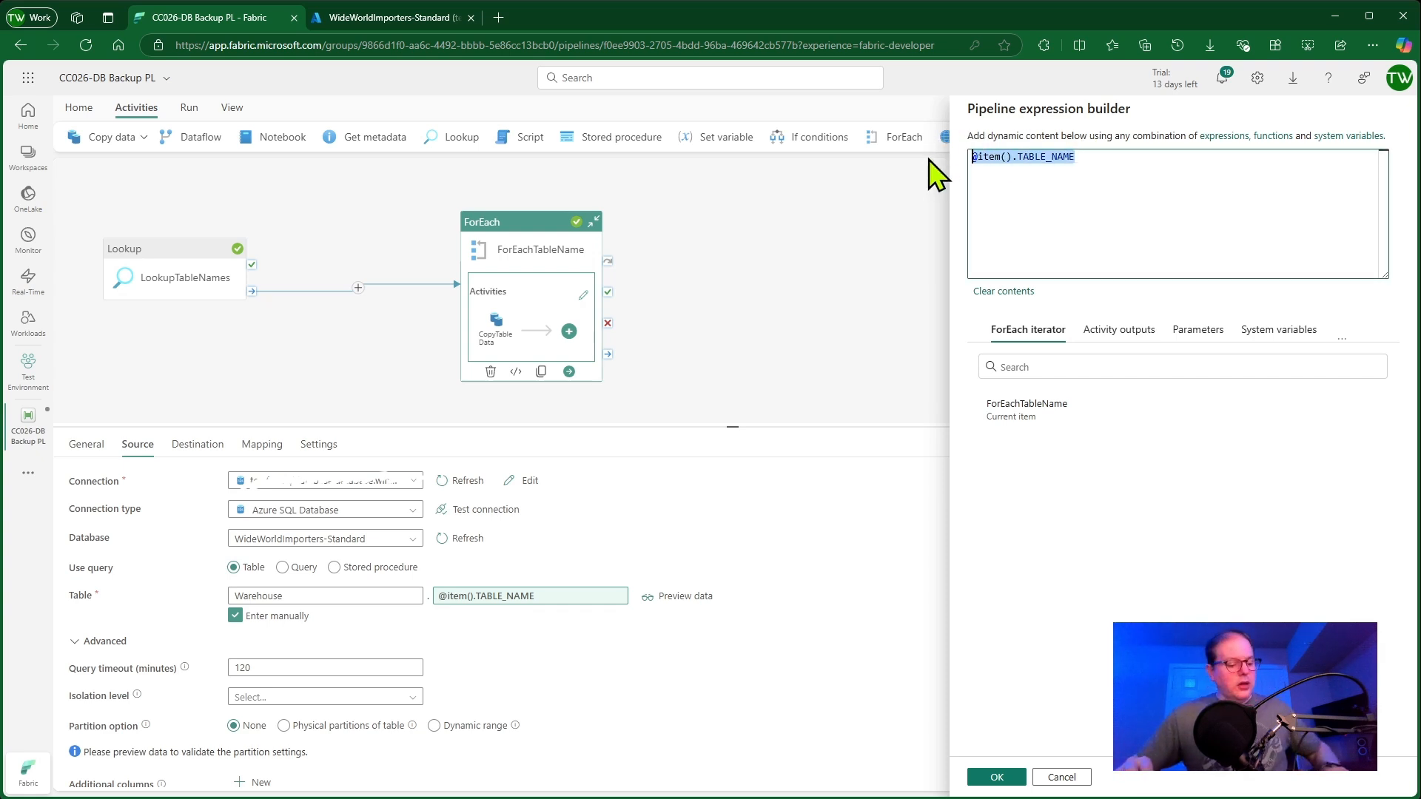
{"action": "key", "text": "BackSpace"}
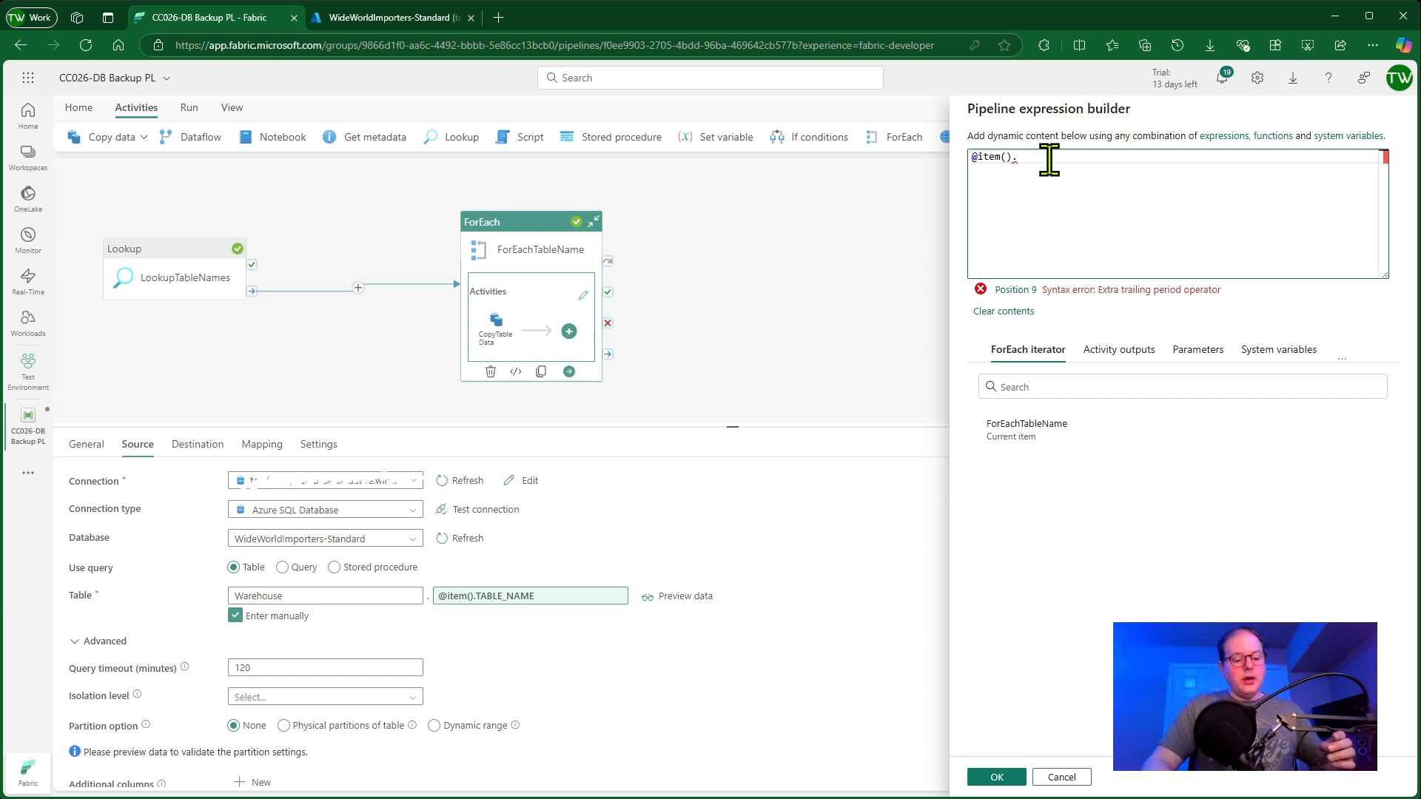
{"action": "type", "text": "AB"}
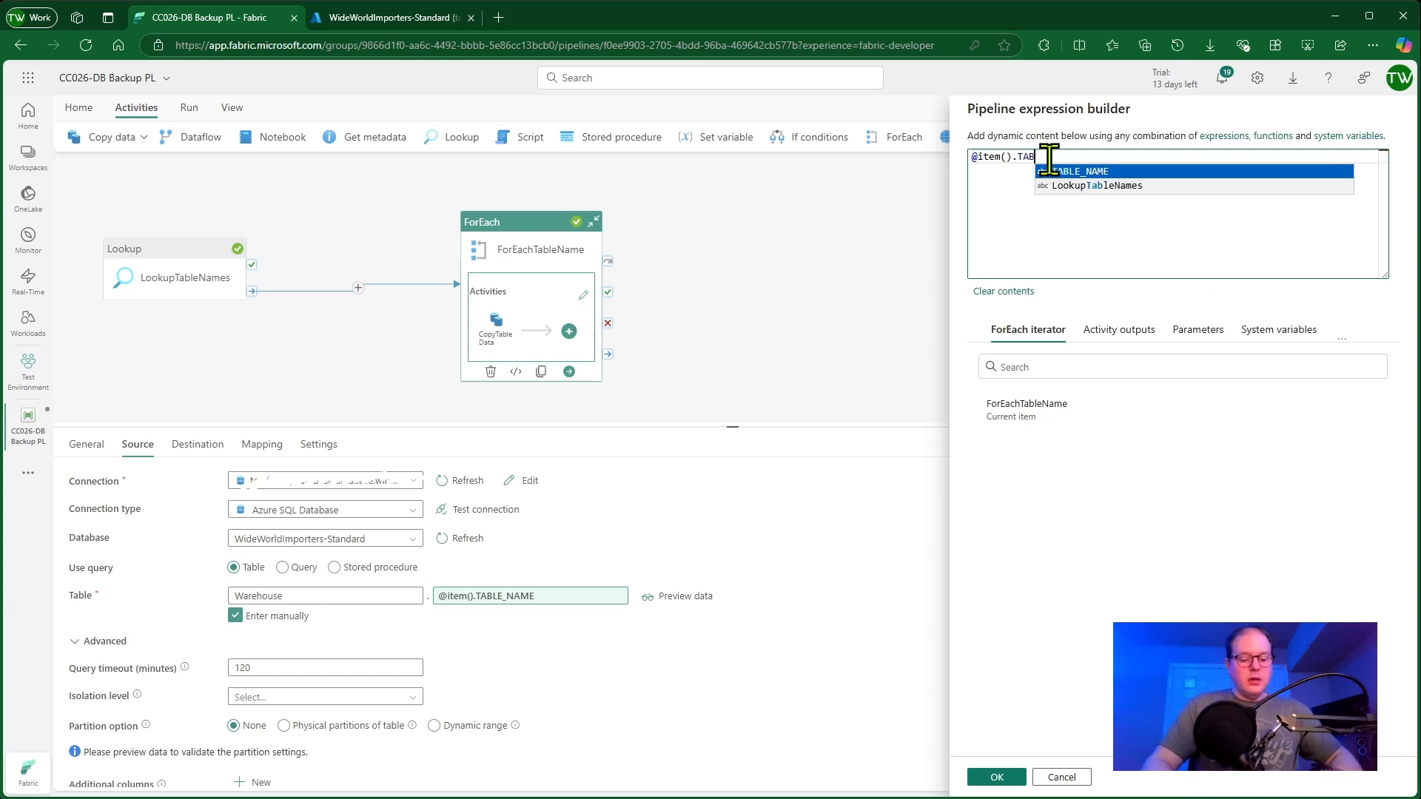
{"action": "type", "text": "LE_"}
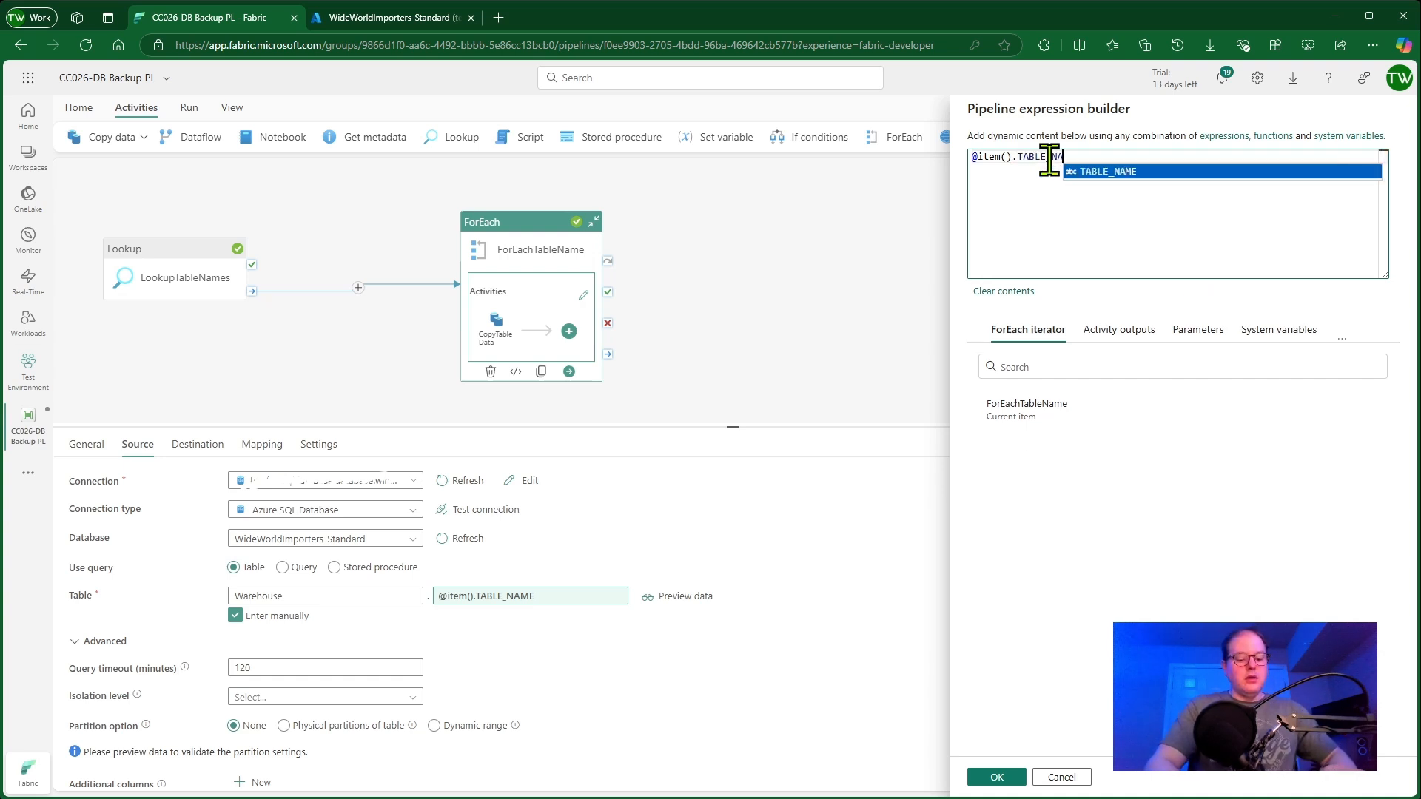
{"action": "type", "text": "NA"}
{"action": "left_click", "coordinate": [1118, 171]}
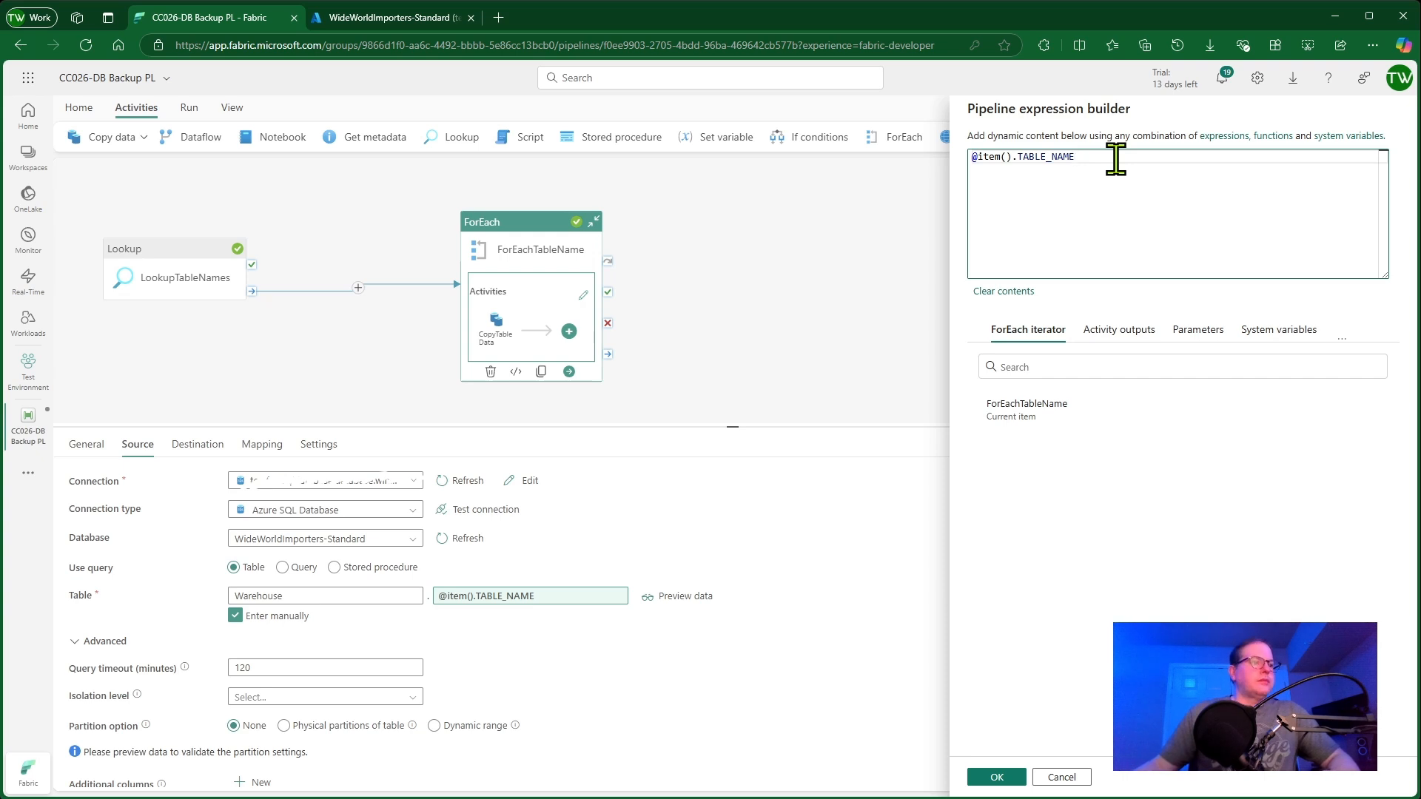
{"action": "left_click", "coordinate": [1019, 776]}
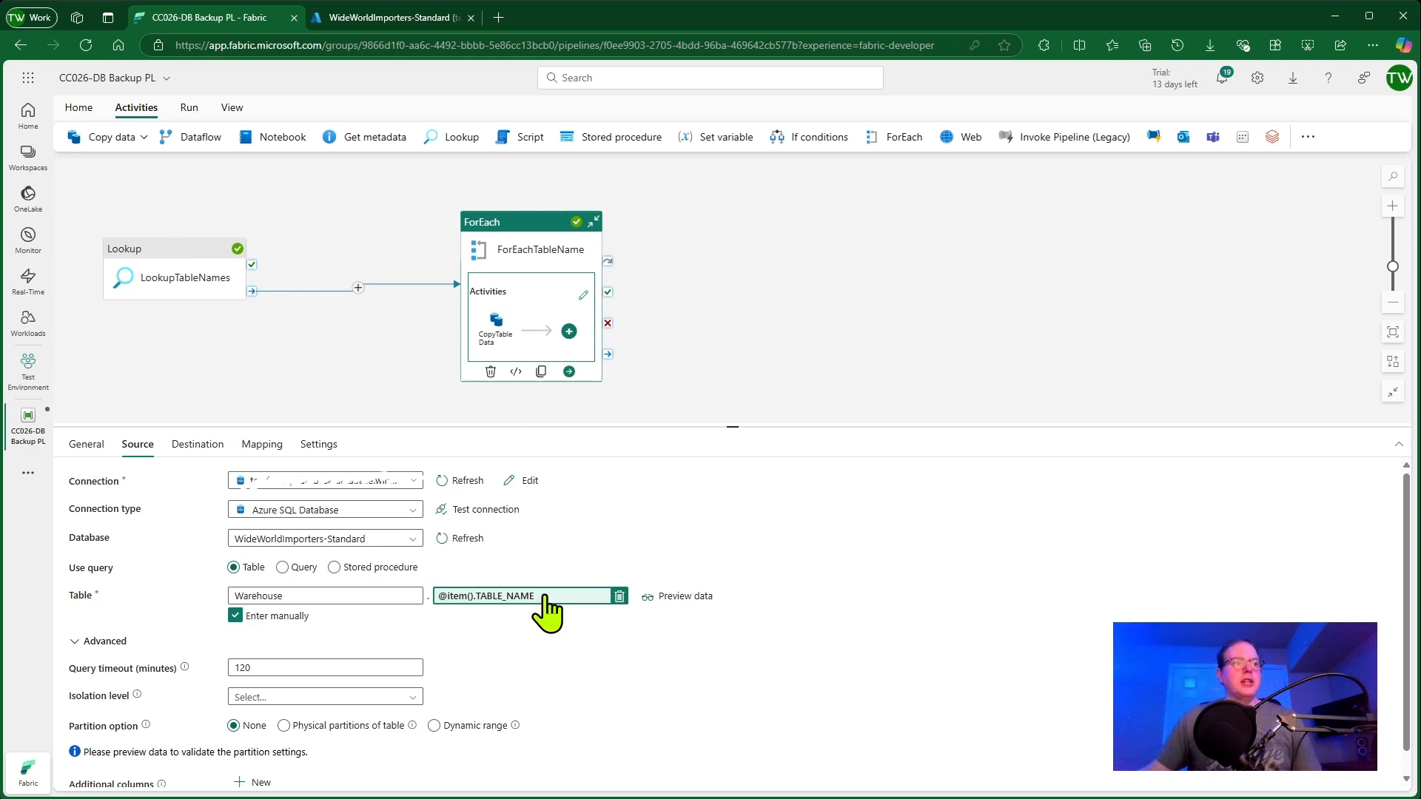
Set the copy activity's destination connection to CC026_DB_Backup2
{"action": "scroll", "coordinate": [511, 689], "scroll_direction": "down", "scroll_amount": 1}
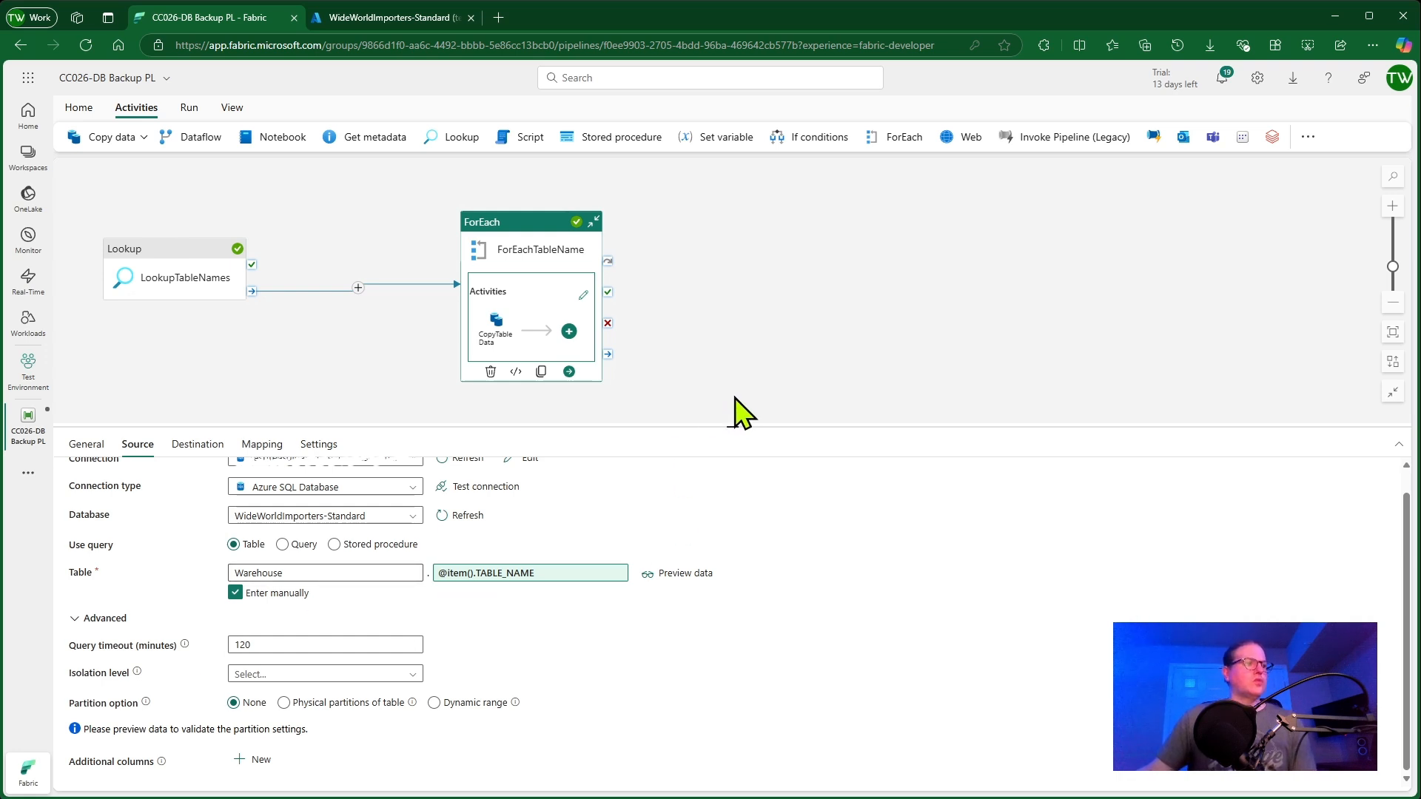
{"action": "left_click", "coordinate": [196, 445]}
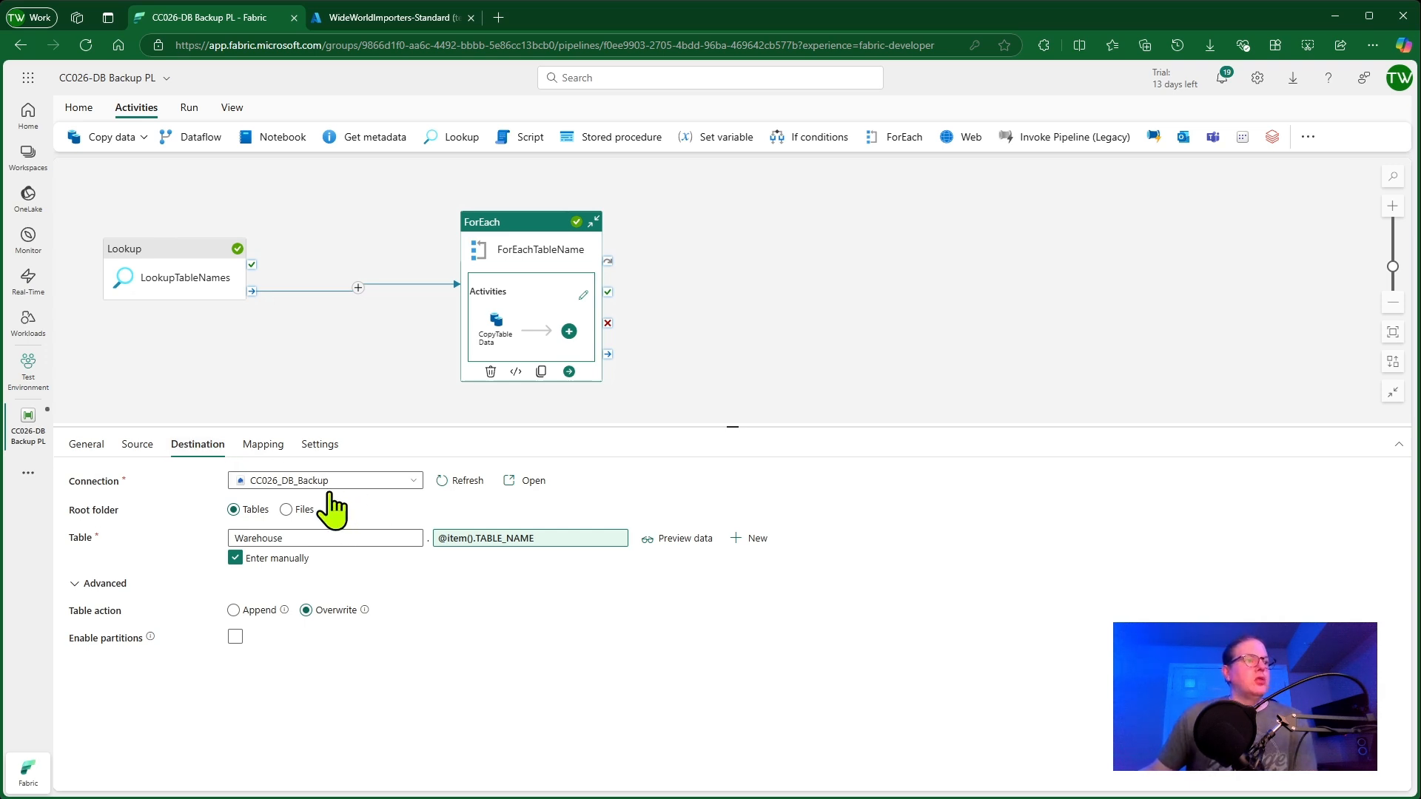
{"action": "left_click", "coordinate": [402, 480]}
{"action": "left_click", "coordinate": [415, 483]}
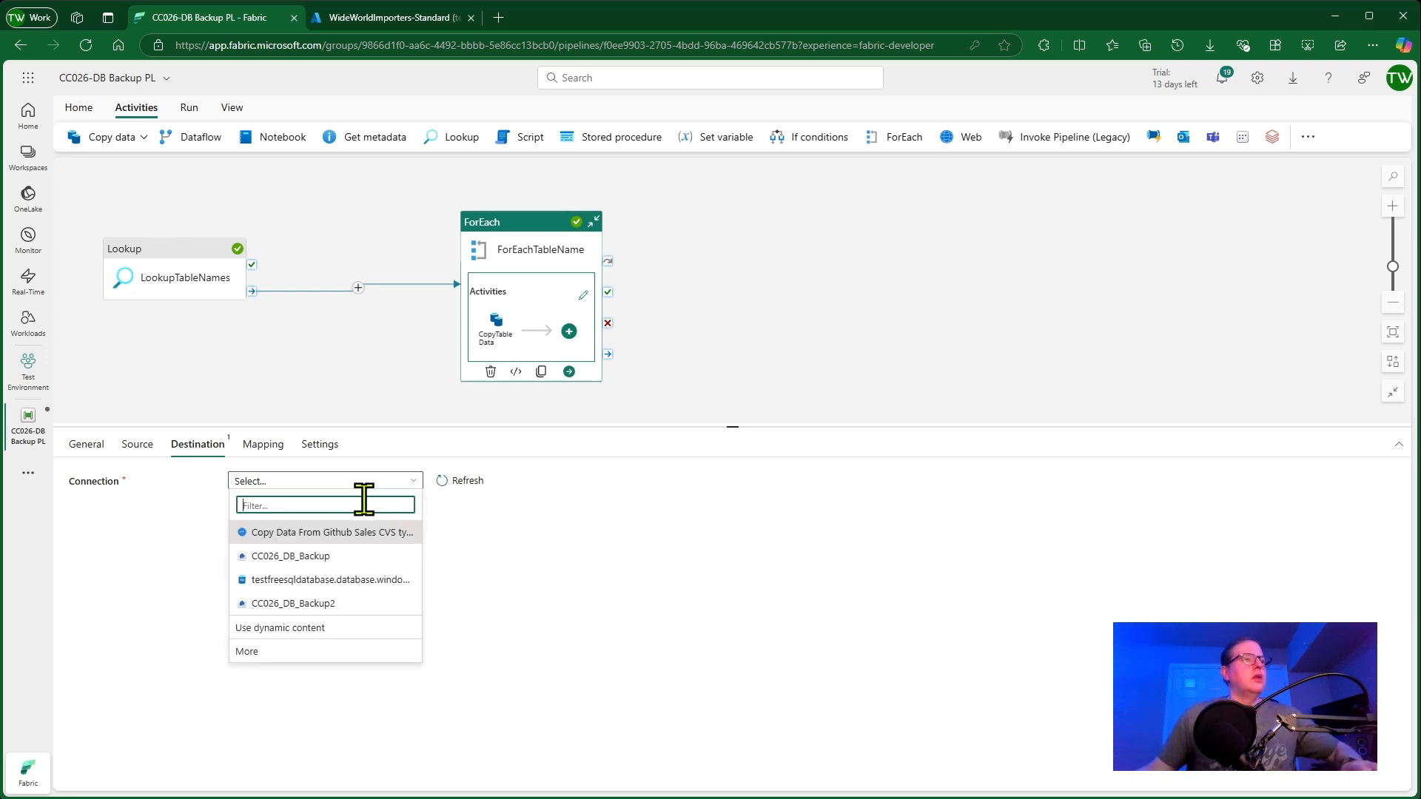
{"action": "left_click", "coordinate": [323, 605]}
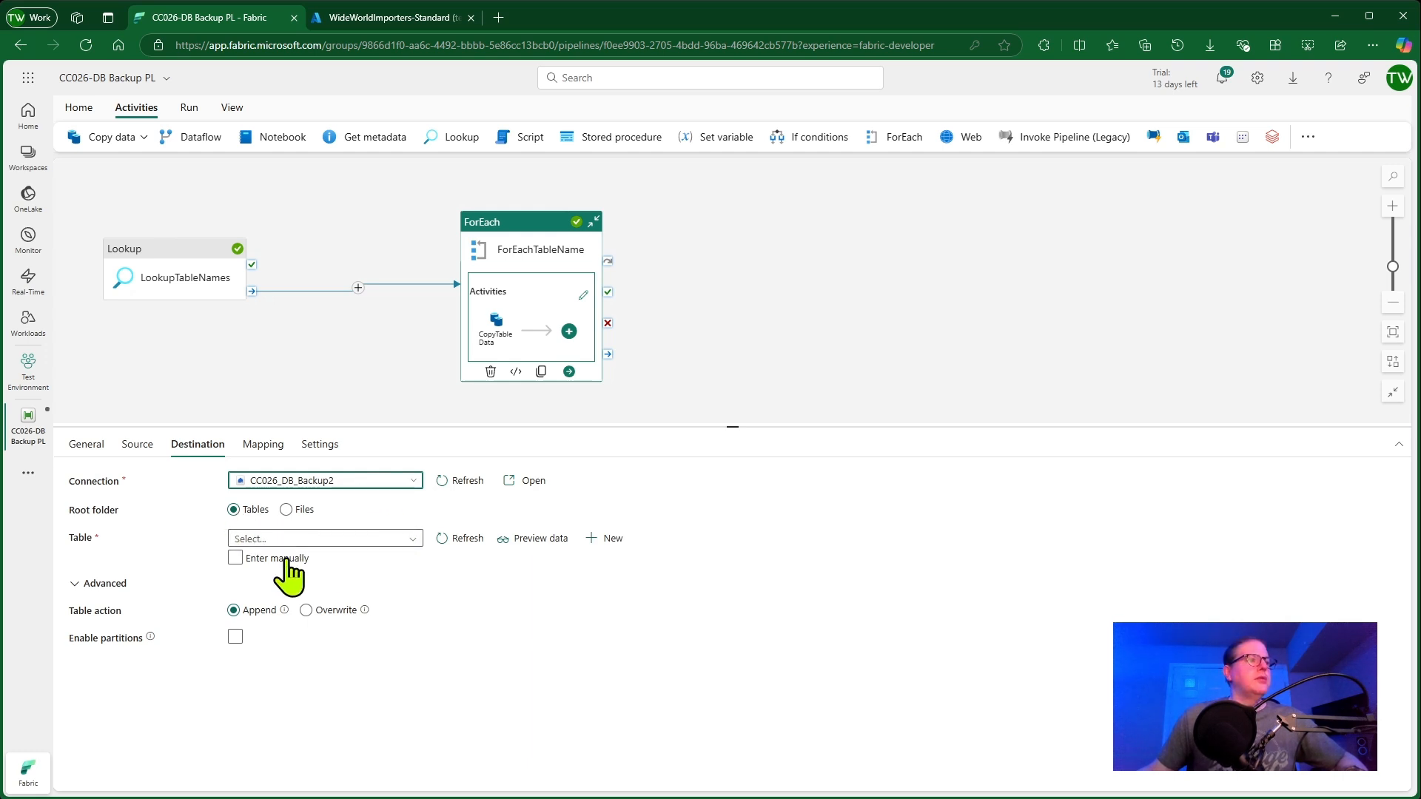
Enter the destination table manually, setting the schema name to Warehouse
{"action": "left_click", "coordinate": [235, 560]}
{"action": "left_click", "coordinate": [345, 539]}
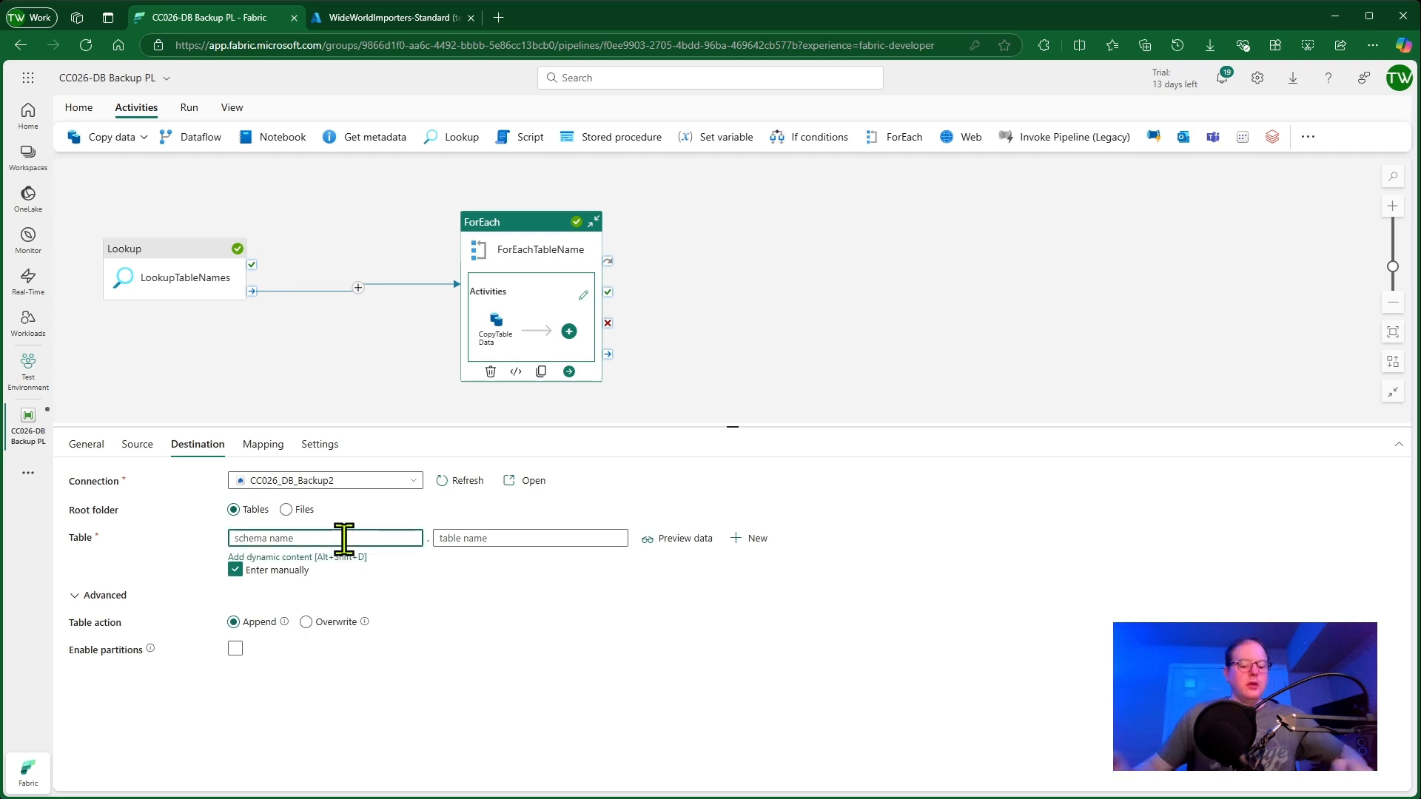
{"action": "type", "text": "Wareh"}
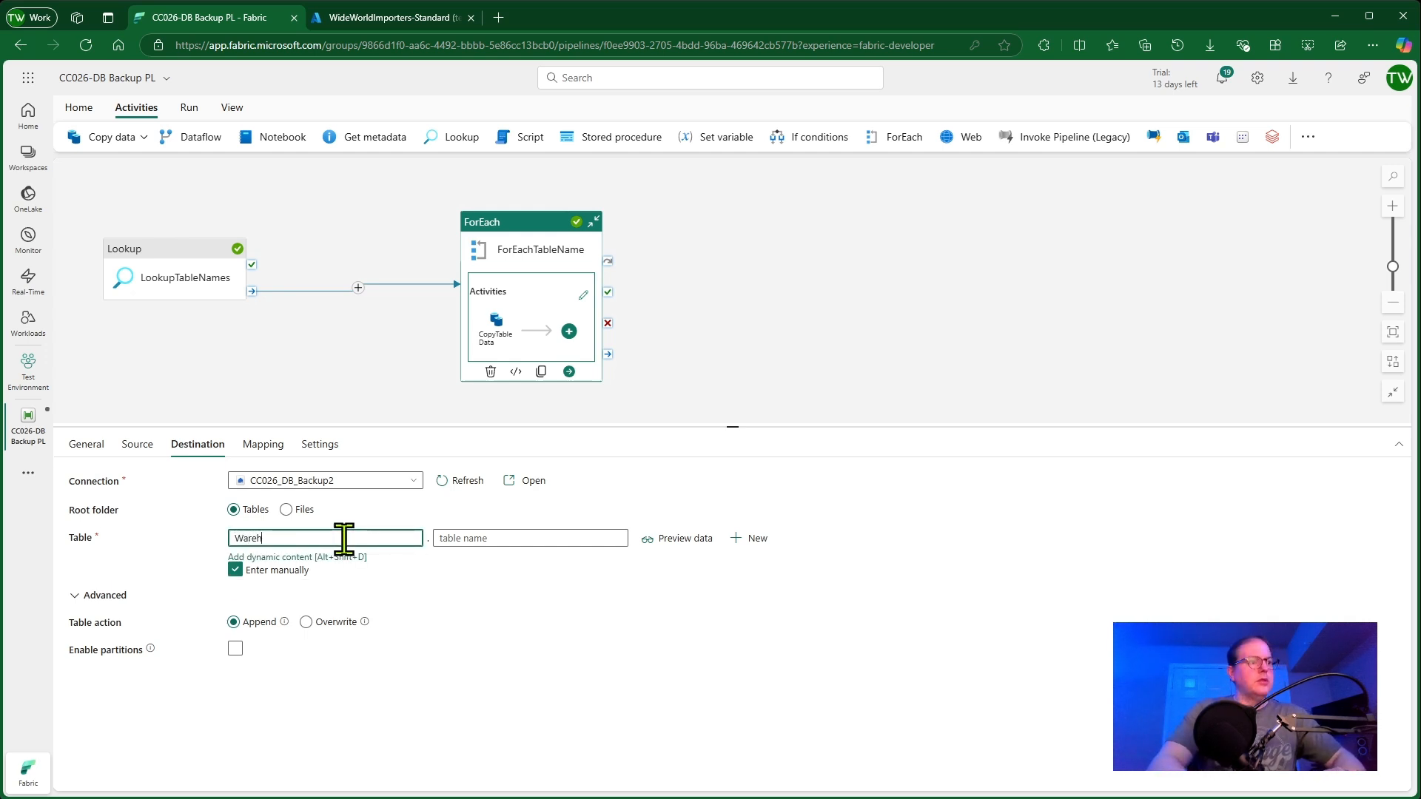
{"action": "type", "text": "ouse"}
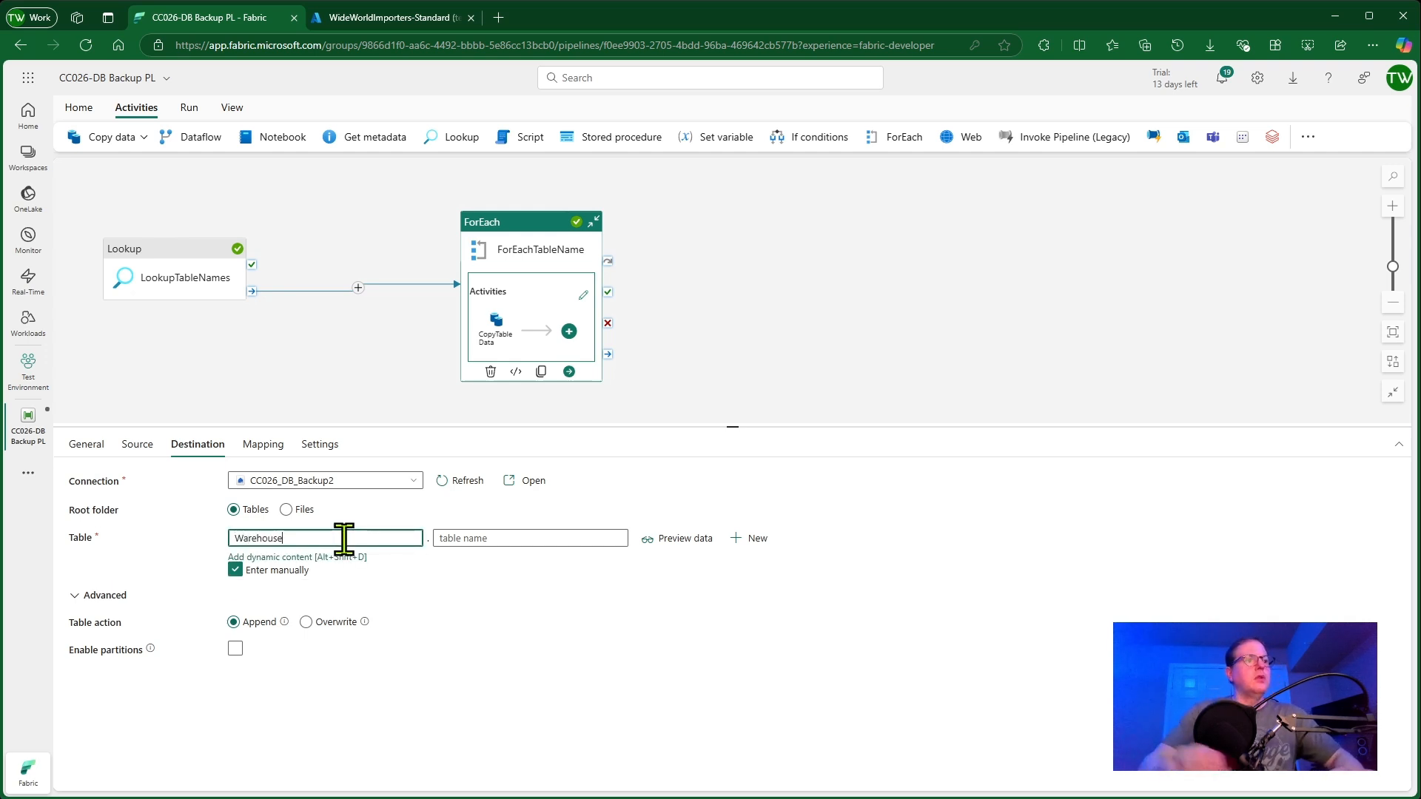
{"action": "left_click", "coordinate": [533, 538]}
{"action": "left_click", "coordinate": [537, 558]}
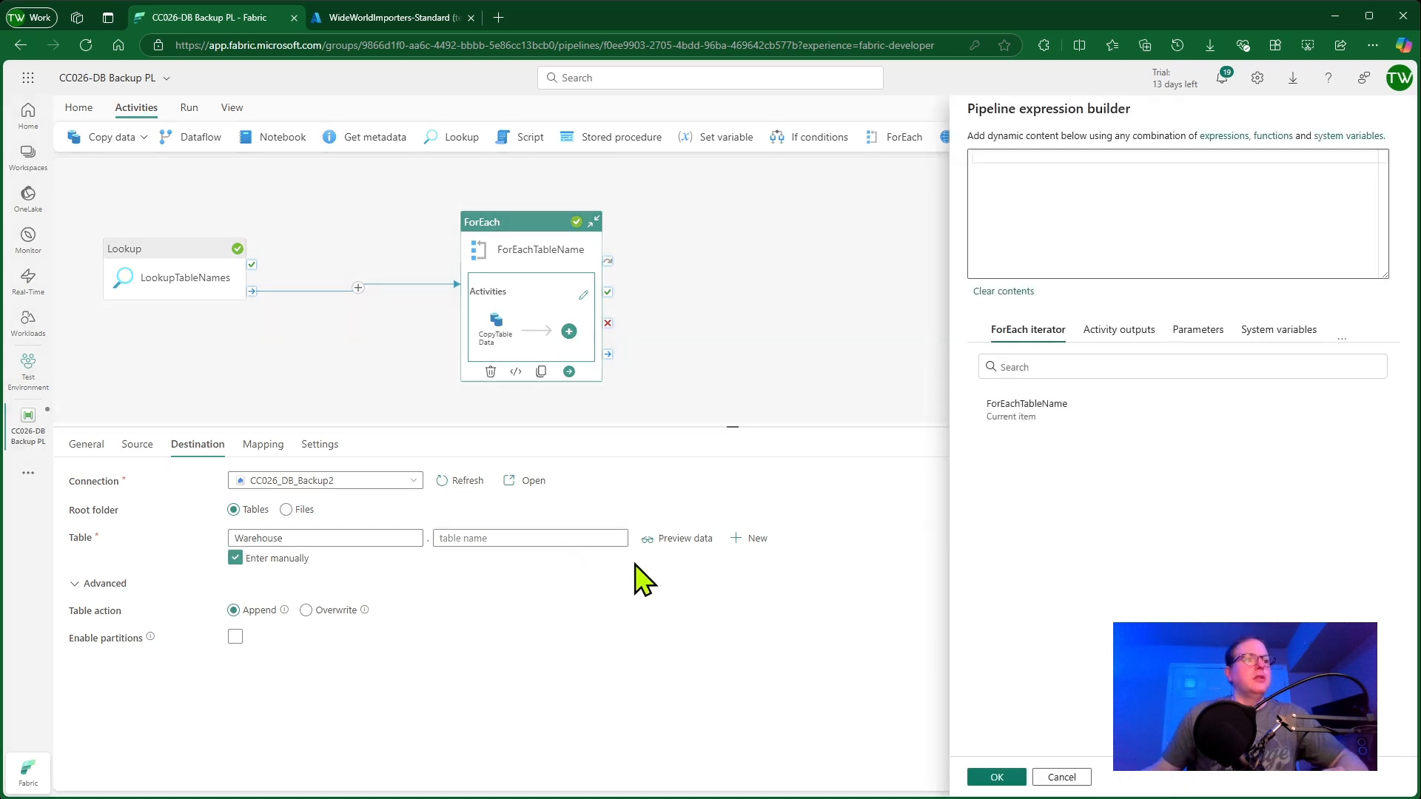
{"action": "left_click", "coordinate": [1044, 174]}
{"action": "left_click", "coordinate": [1040, 409]}
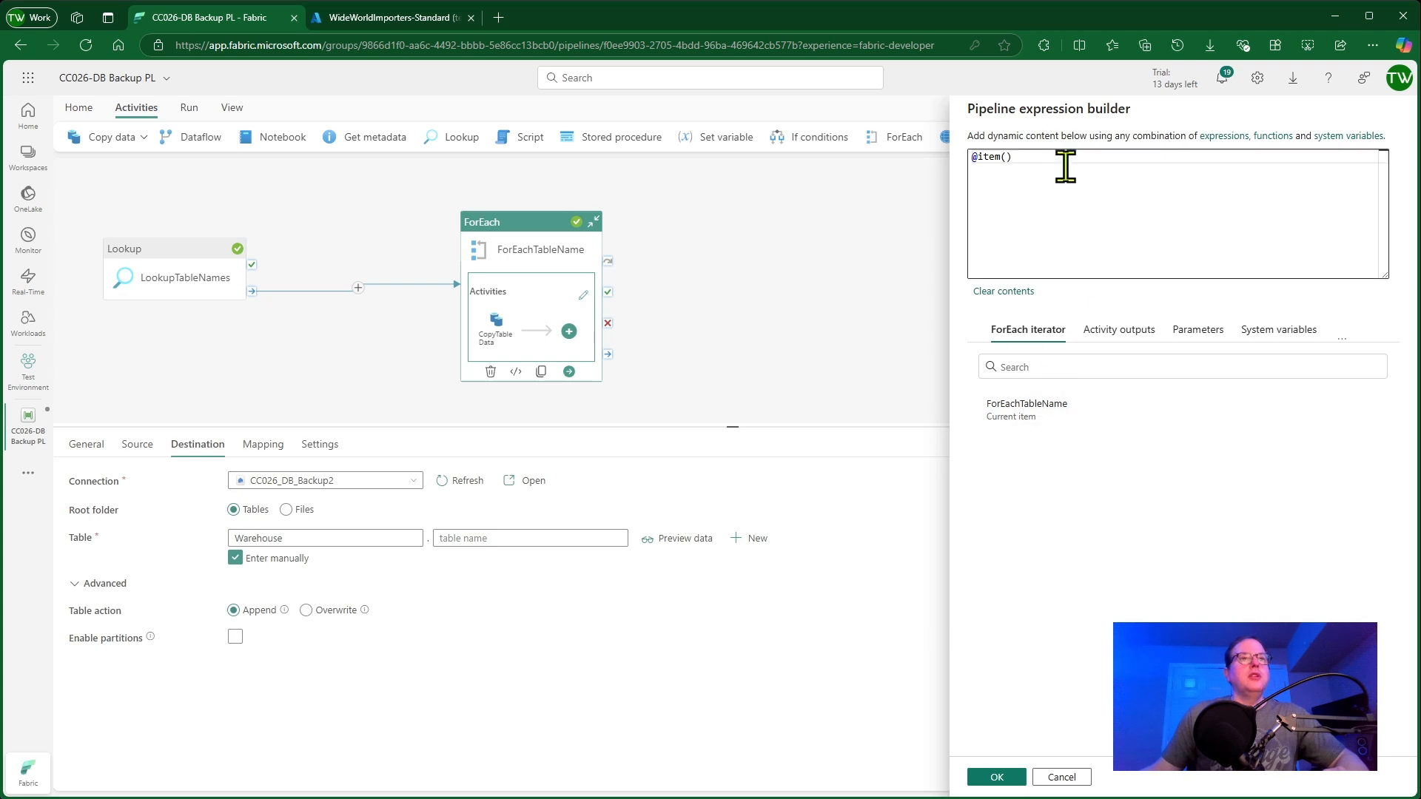
{"action": "key", "text": "BackSpace"}
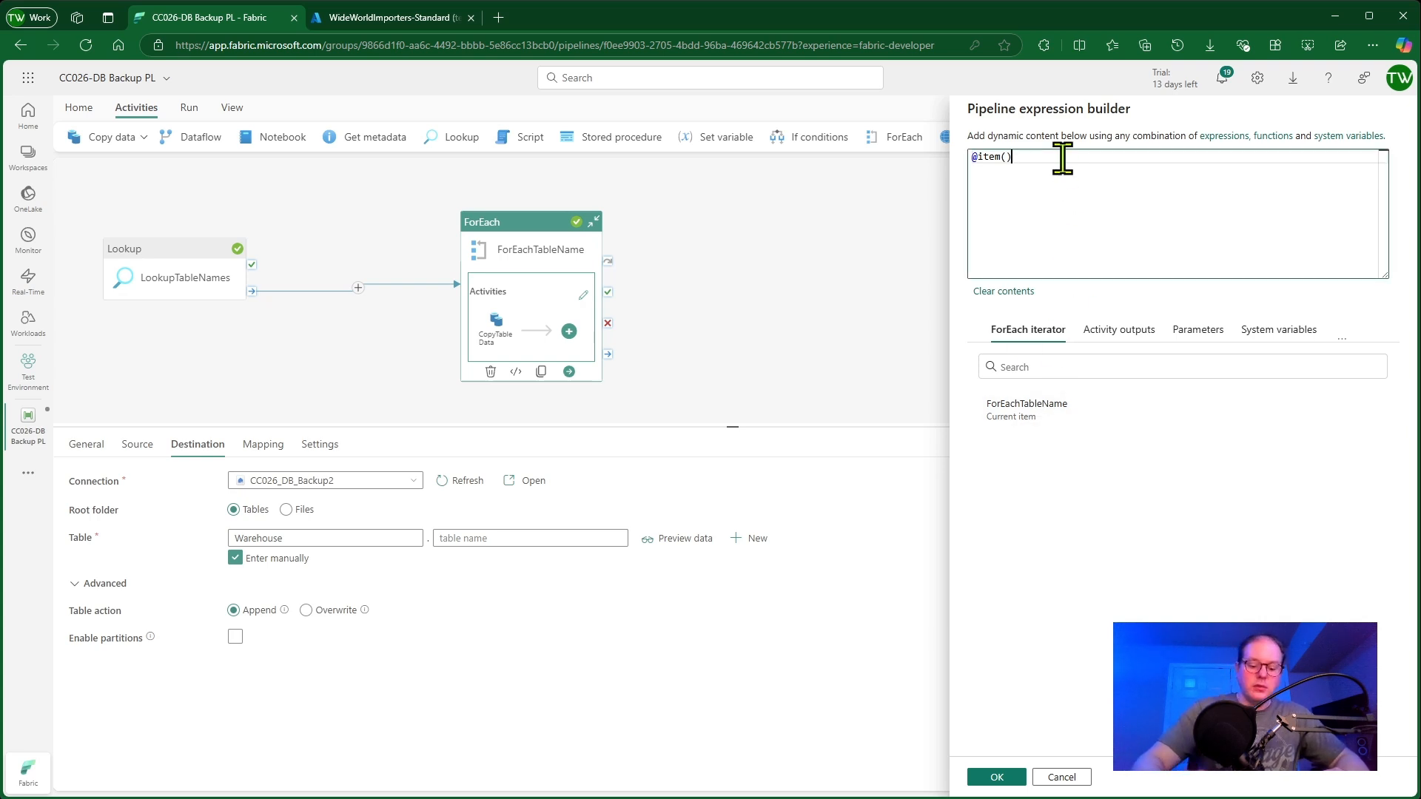
{"action": "type", "text": "TAB"}
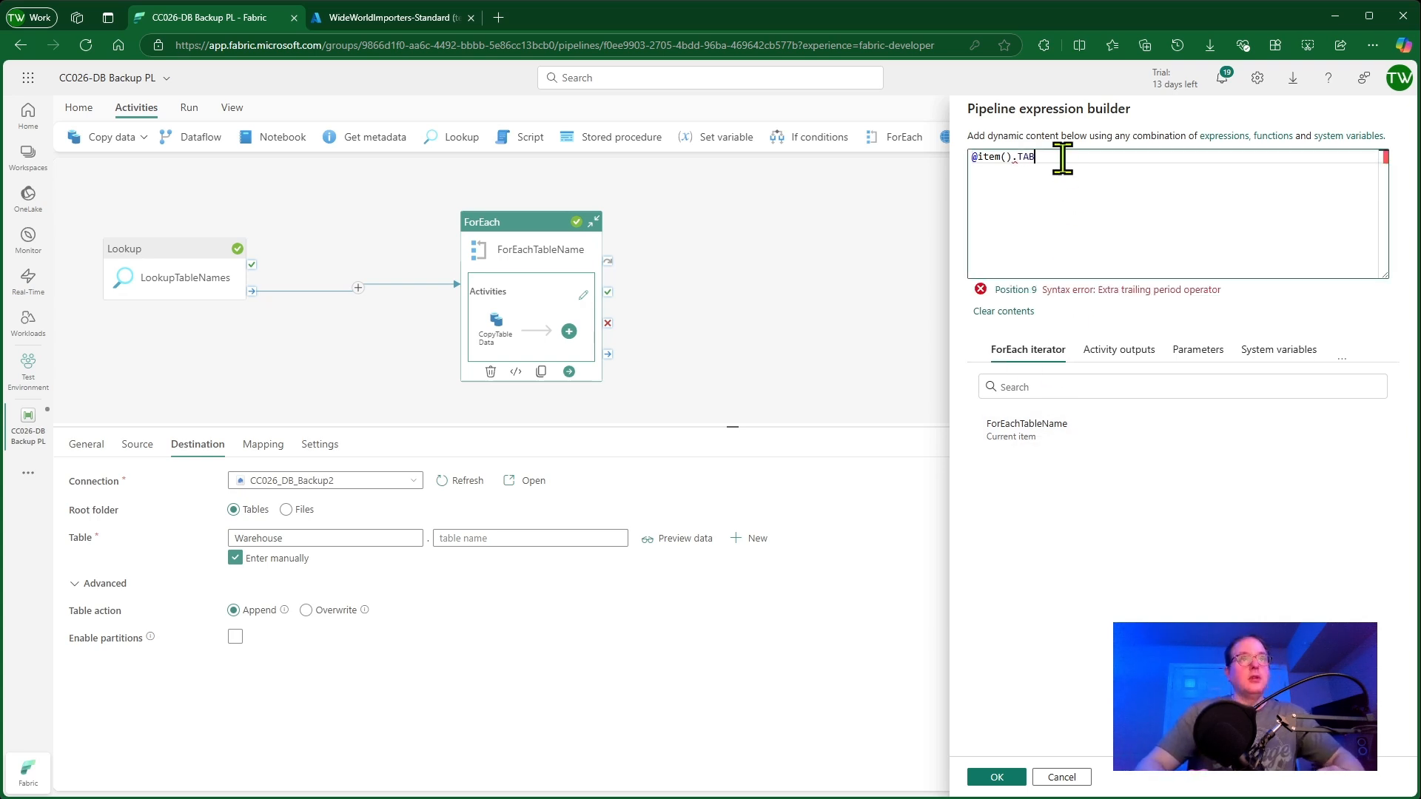
{"action": "type", "text": "E"}
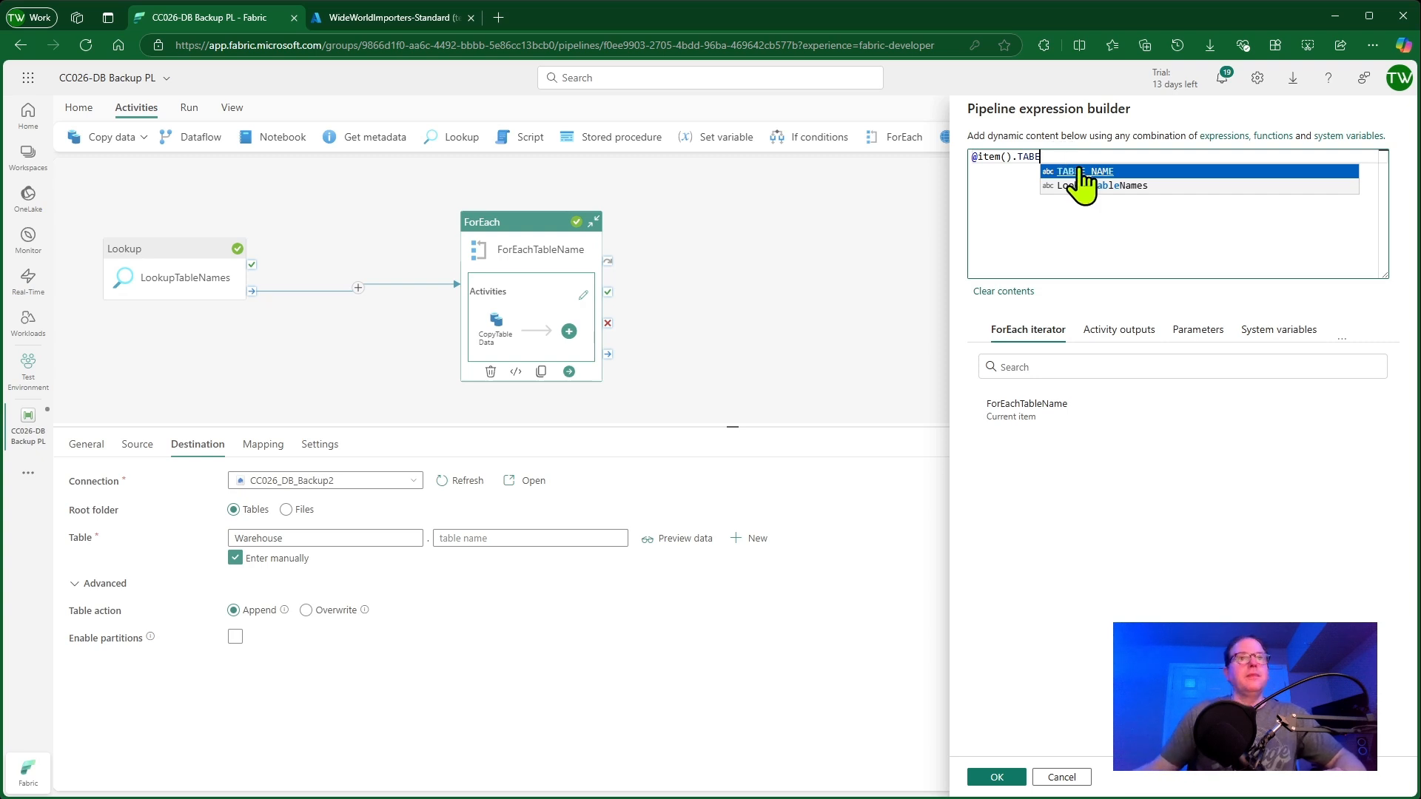
{"action": "left_click", "coordinate": [1117, 171]}
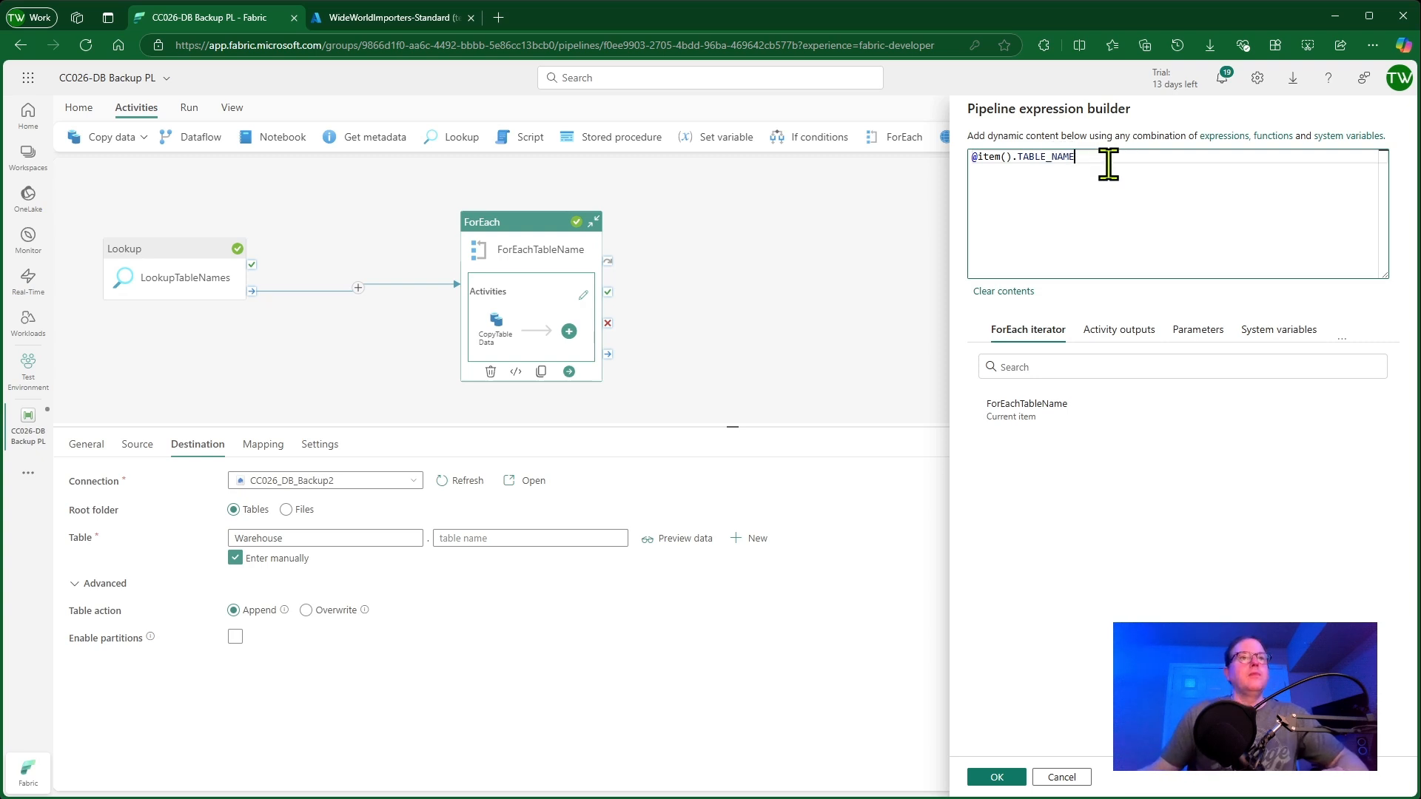
{"action": "left_click", "coordinate": [999, 776]}
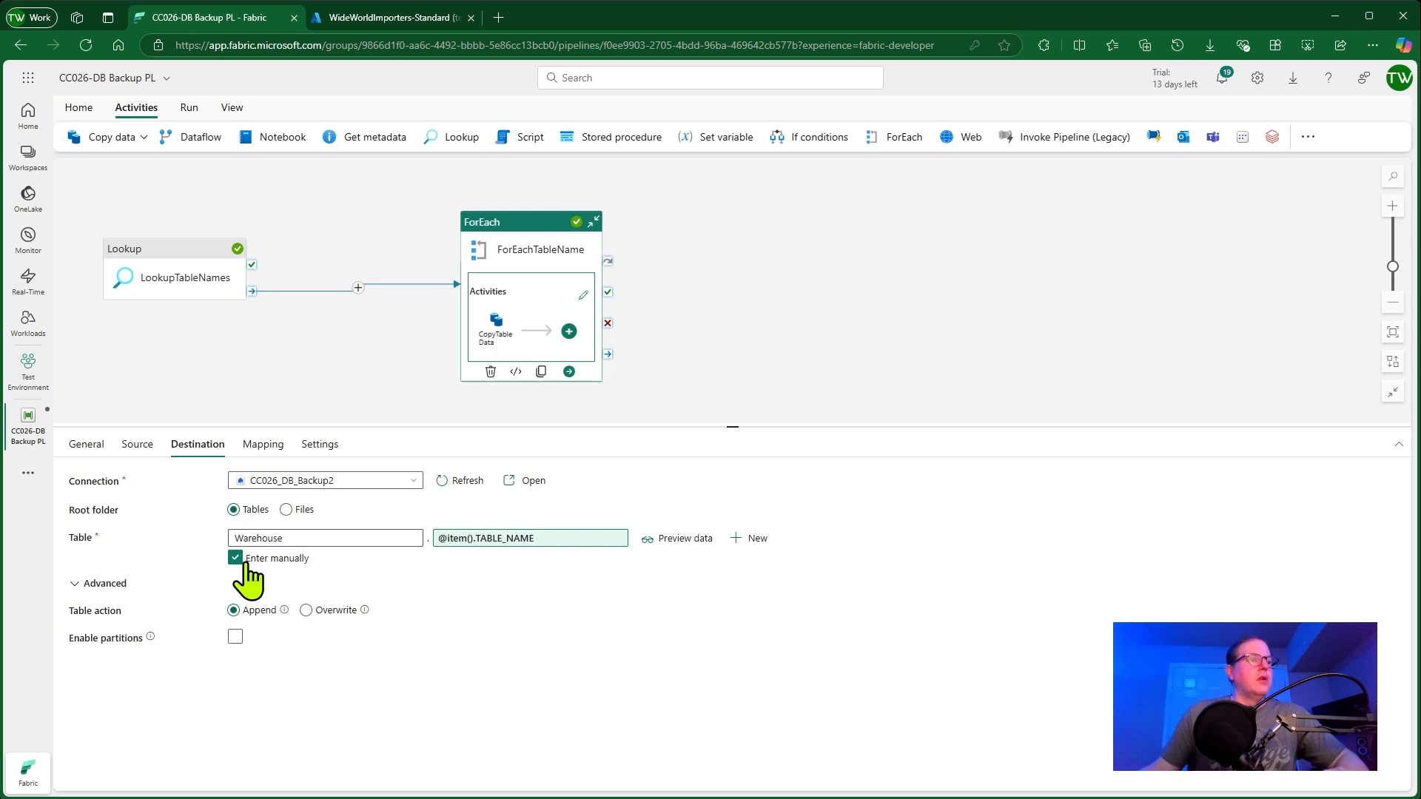
Set the destination table action to Overwrite and review the mapping's type conversion settings and the copy settings
{"action": "left_click", "coordinate": [317, 614]}
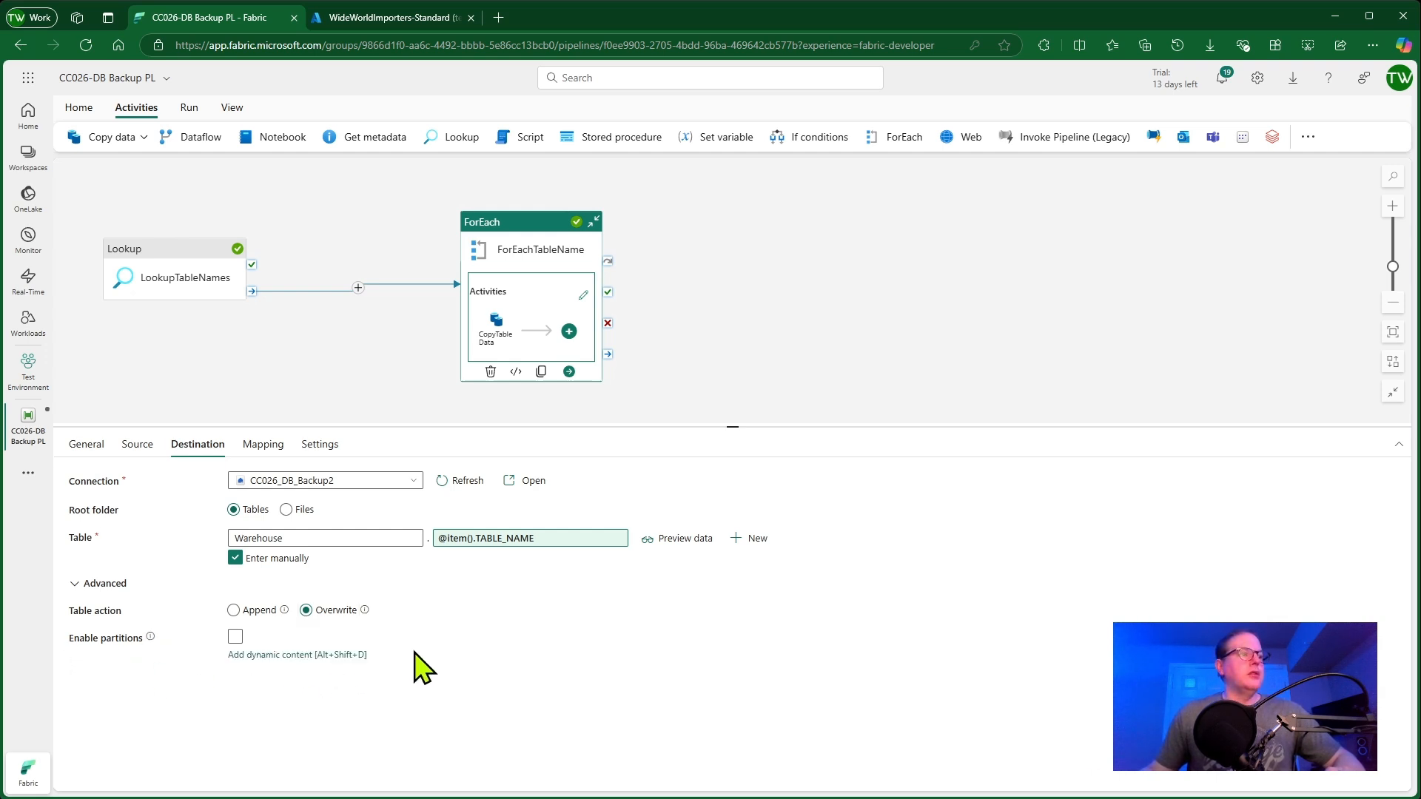
{"action": "left_click", "coordinate": [275, 446]}
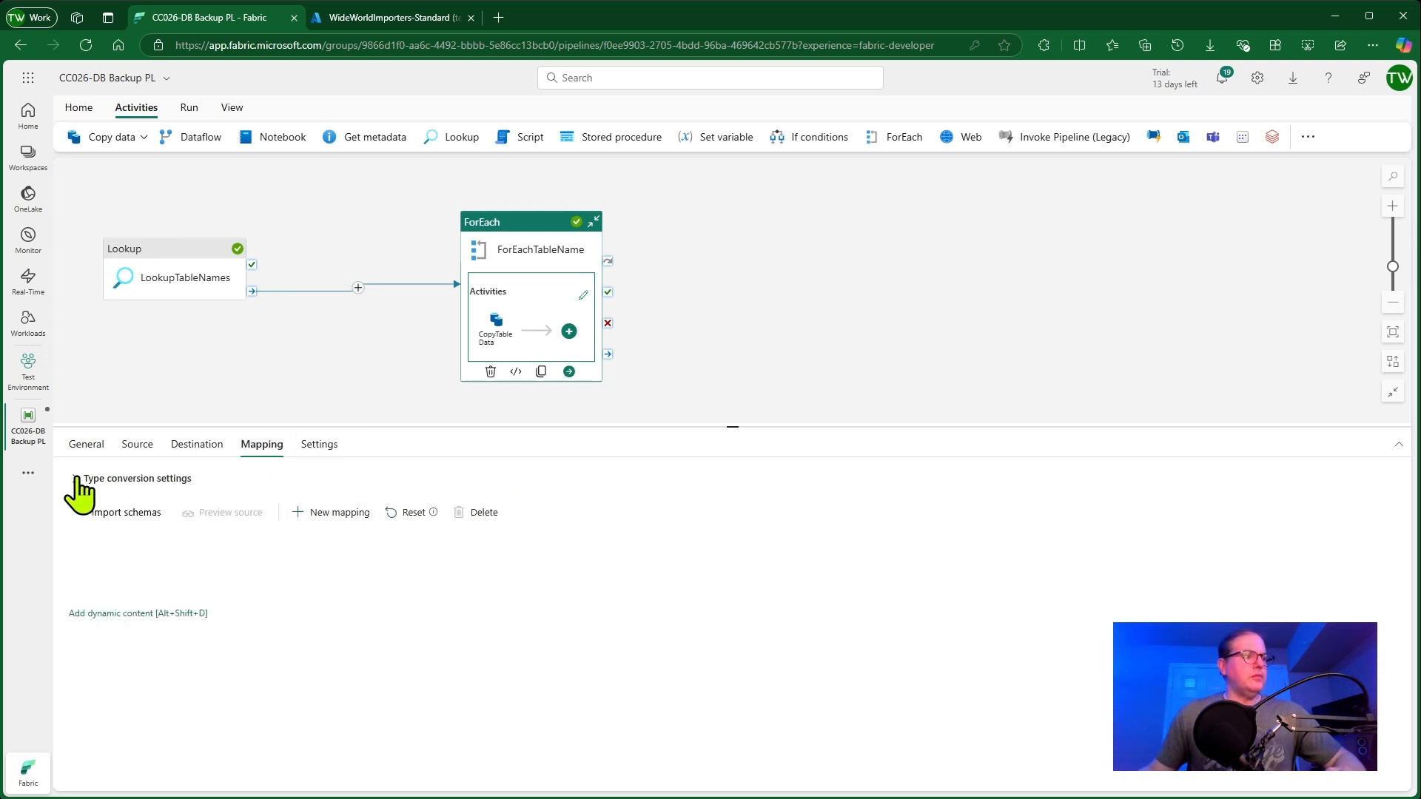
{"action": "left_click", "coordinate": [74, 479]}
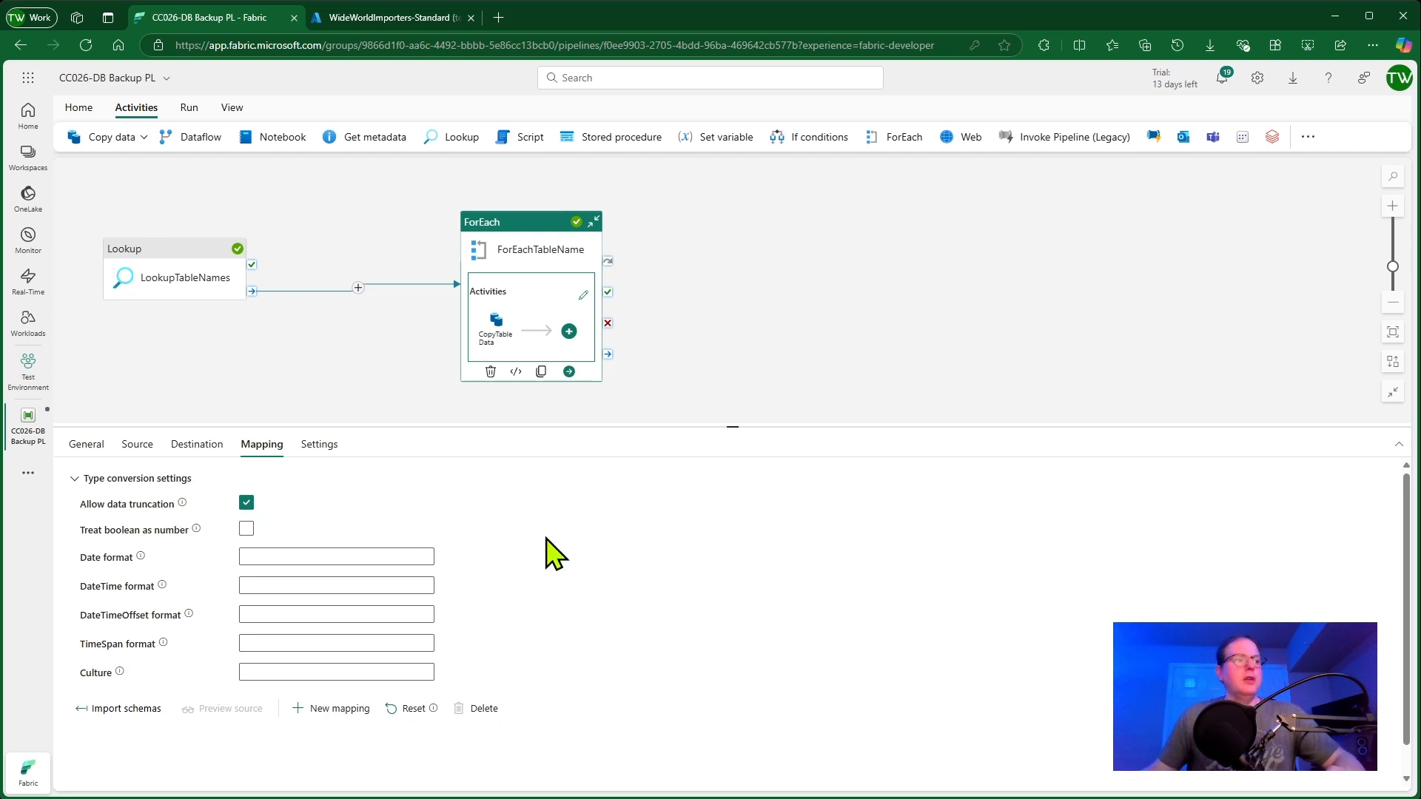
{"action": "mouse_move", "coordinate": [181, 505]}
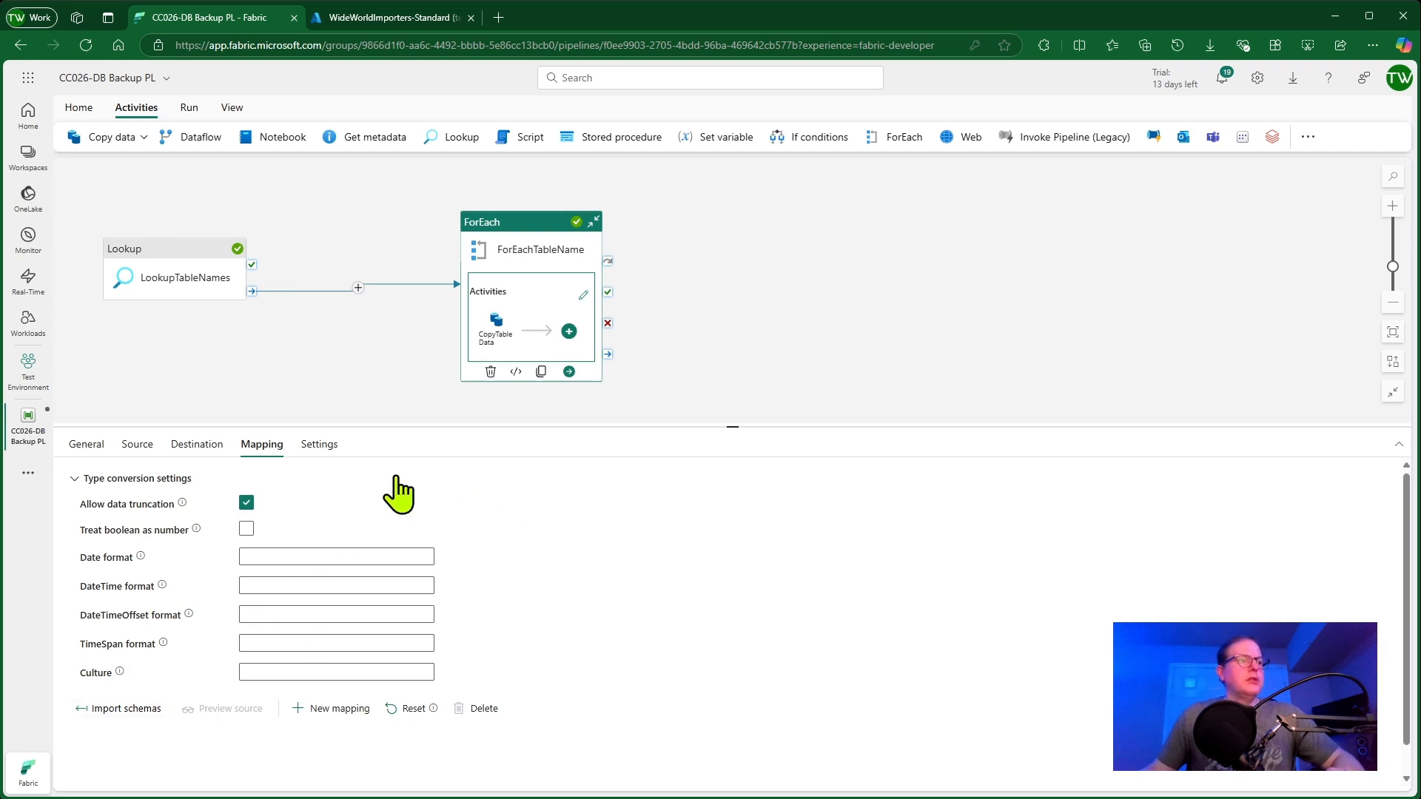
{"action": "left_click", "coordinate": [320, 446]}
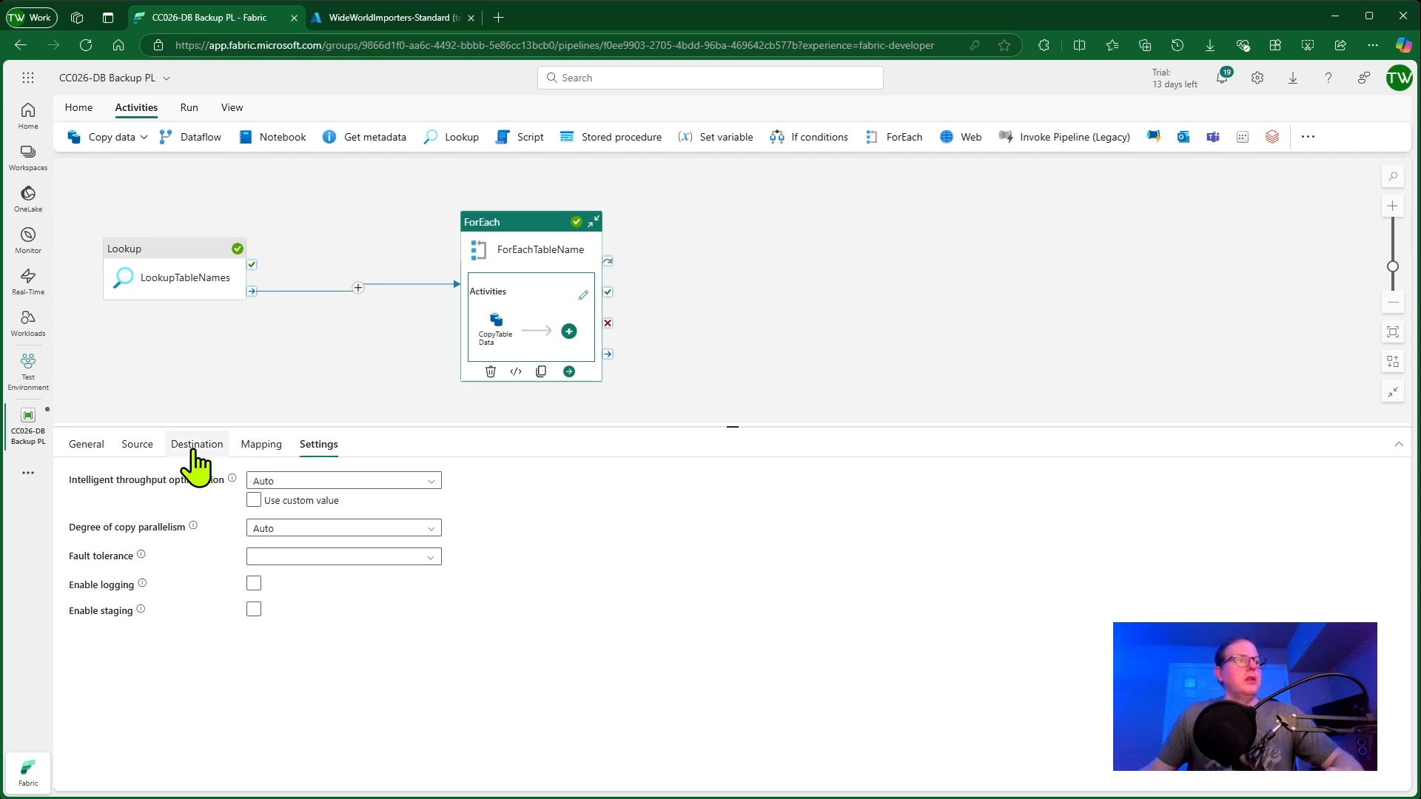
{"action": "left_click", "coordinate": [87, 445]}
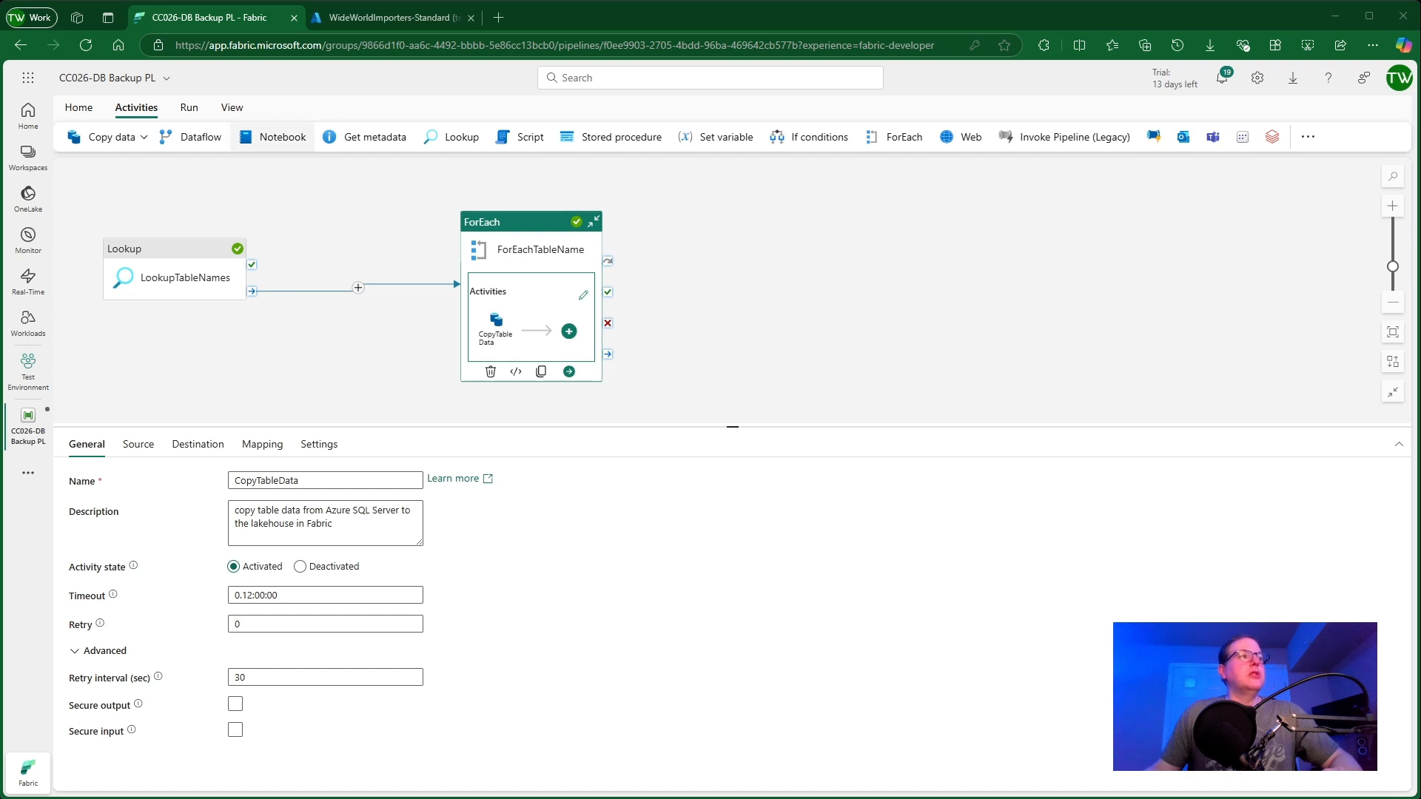
Save and run the pipeline
{"action": "left_click", "coordinate": [77, 109]}
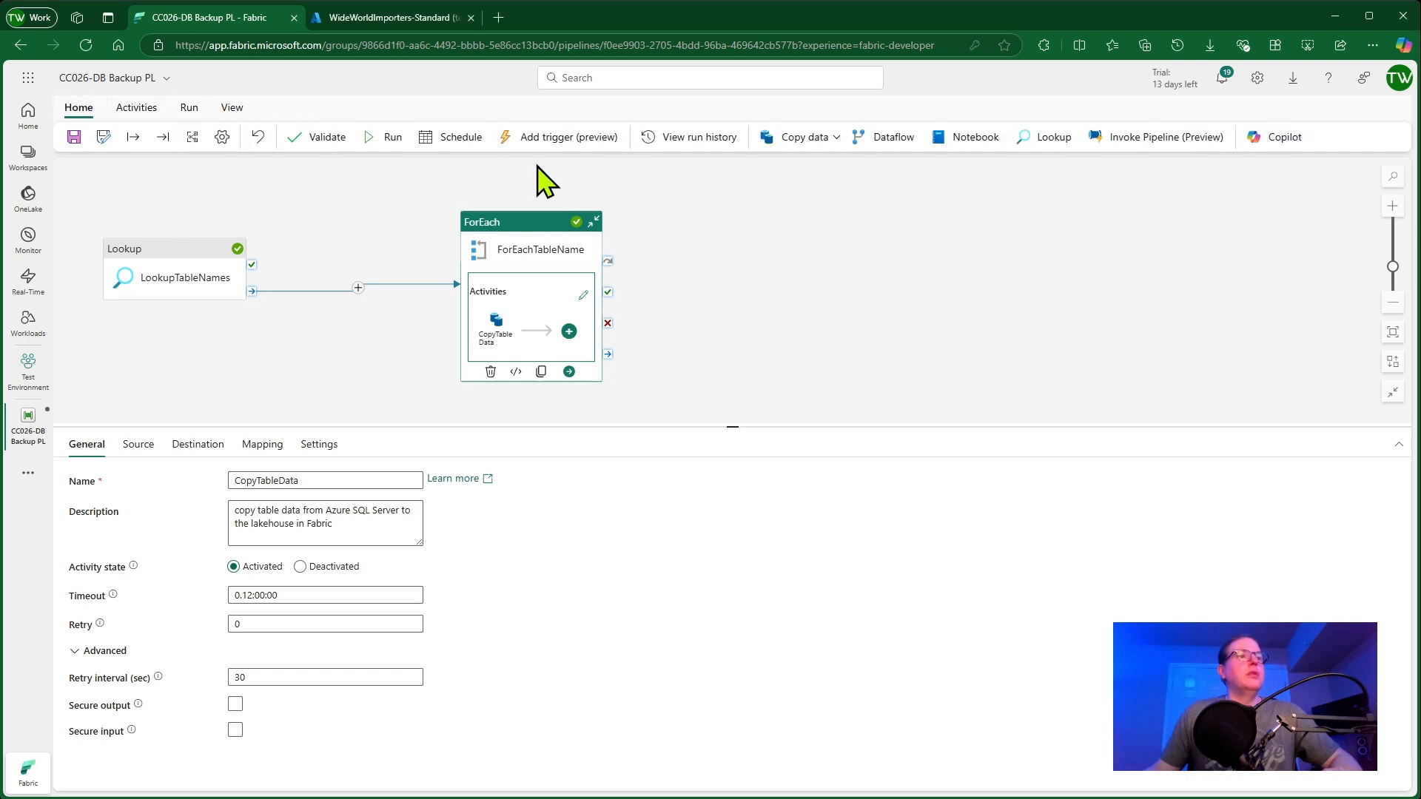
{"action": "left_click", "coordinate": [392, 139]}
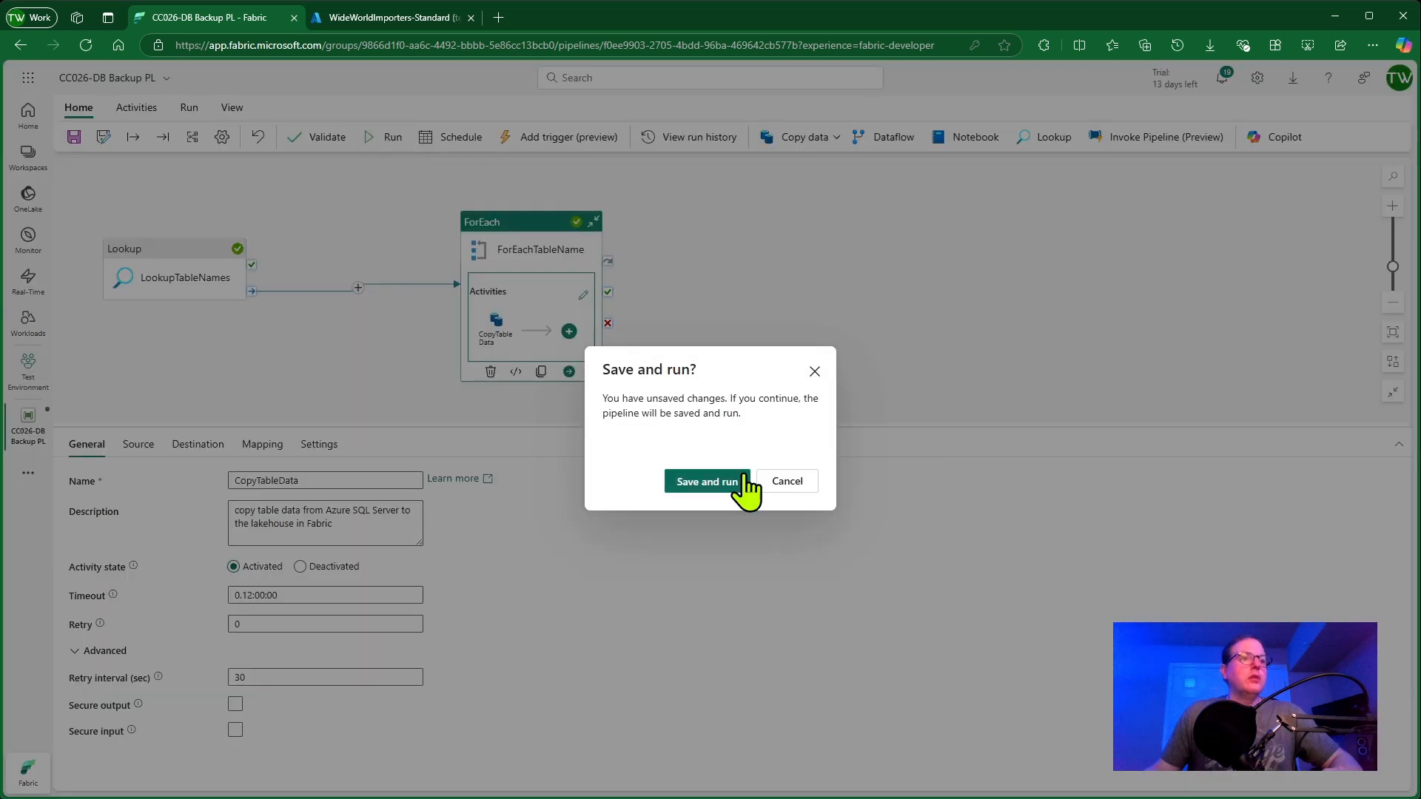
{"action": "left_click", "coordinate": [722, 488]}
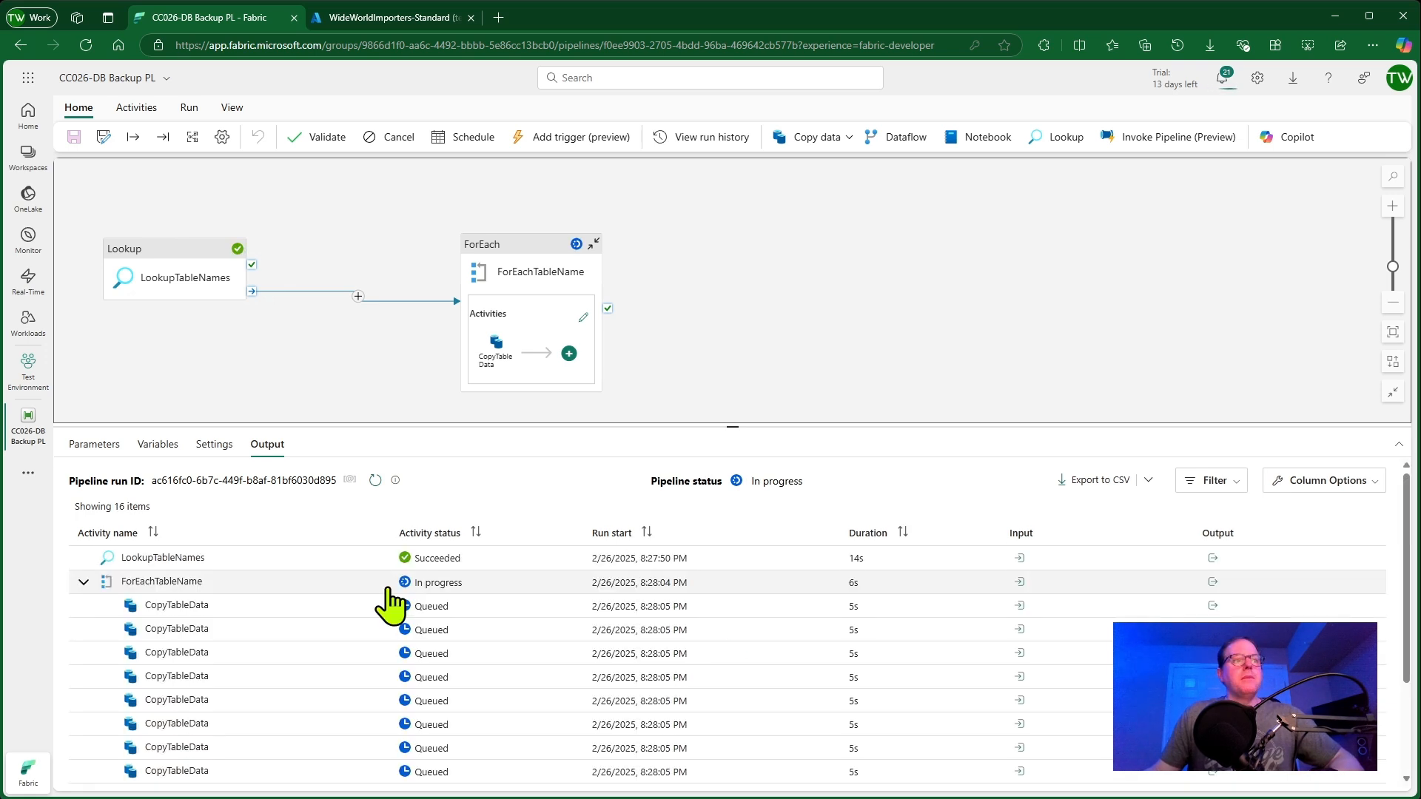
Monitor the activity statuses of the pipeline run in the output list
{"action": "scroll", "coordinate": [962, 607], "scroll_direction": "down", "scroll_amount": 1}
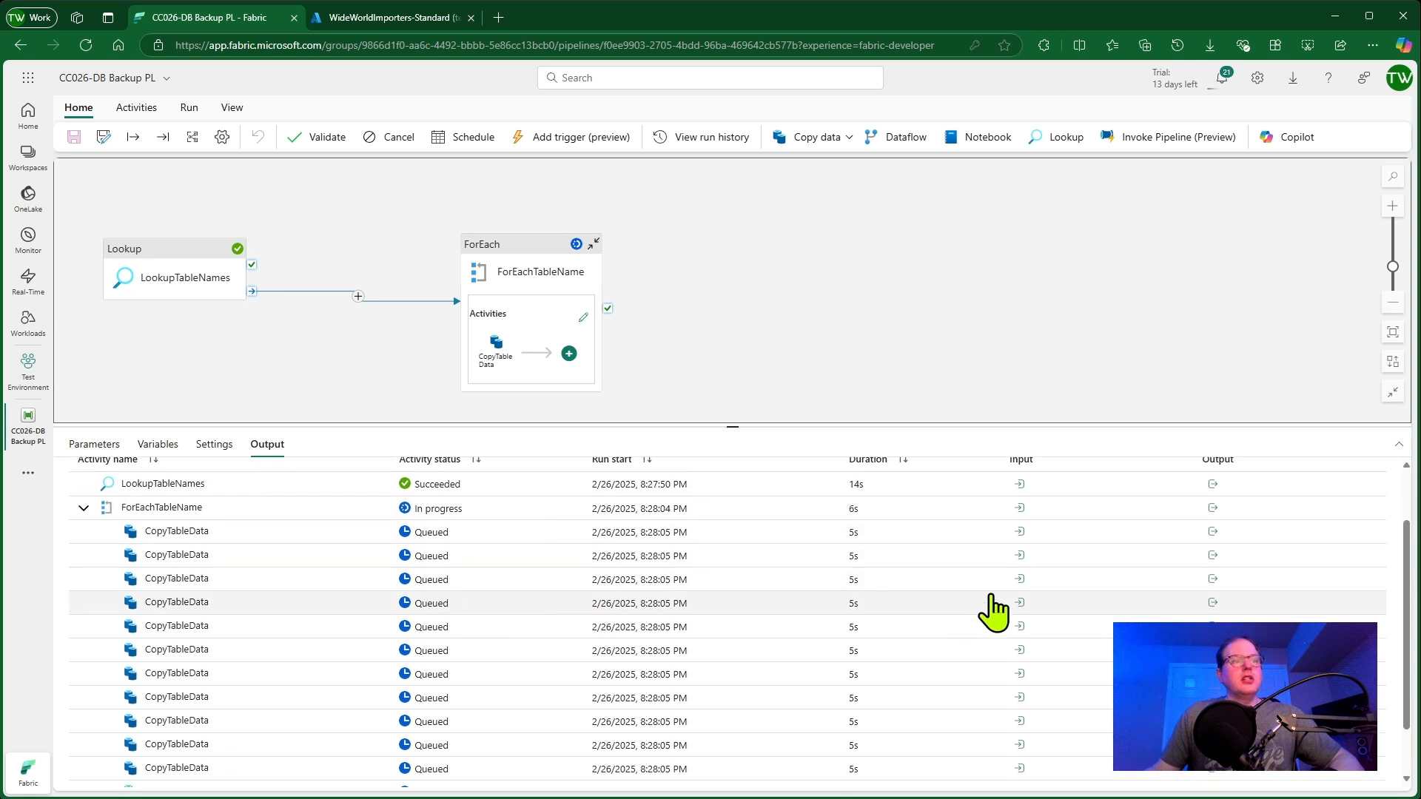
{"action": "scroll", "coordinate": [244, 540], "scroll_direction": "down", "scroll_amount": 1}
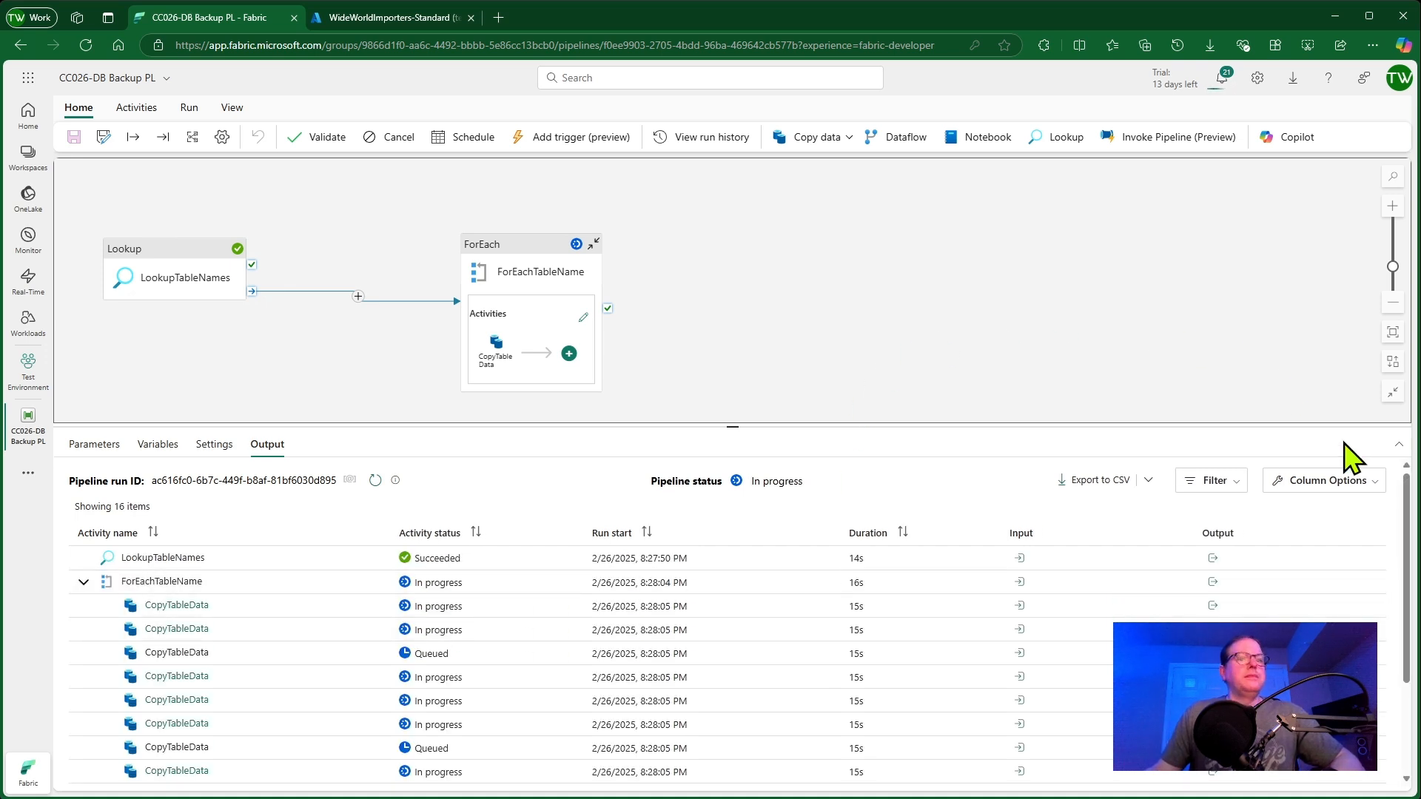
{"action": "left_click_drag", "start_coordinate": [1404, 527], "coordinate": [1404, 599]}
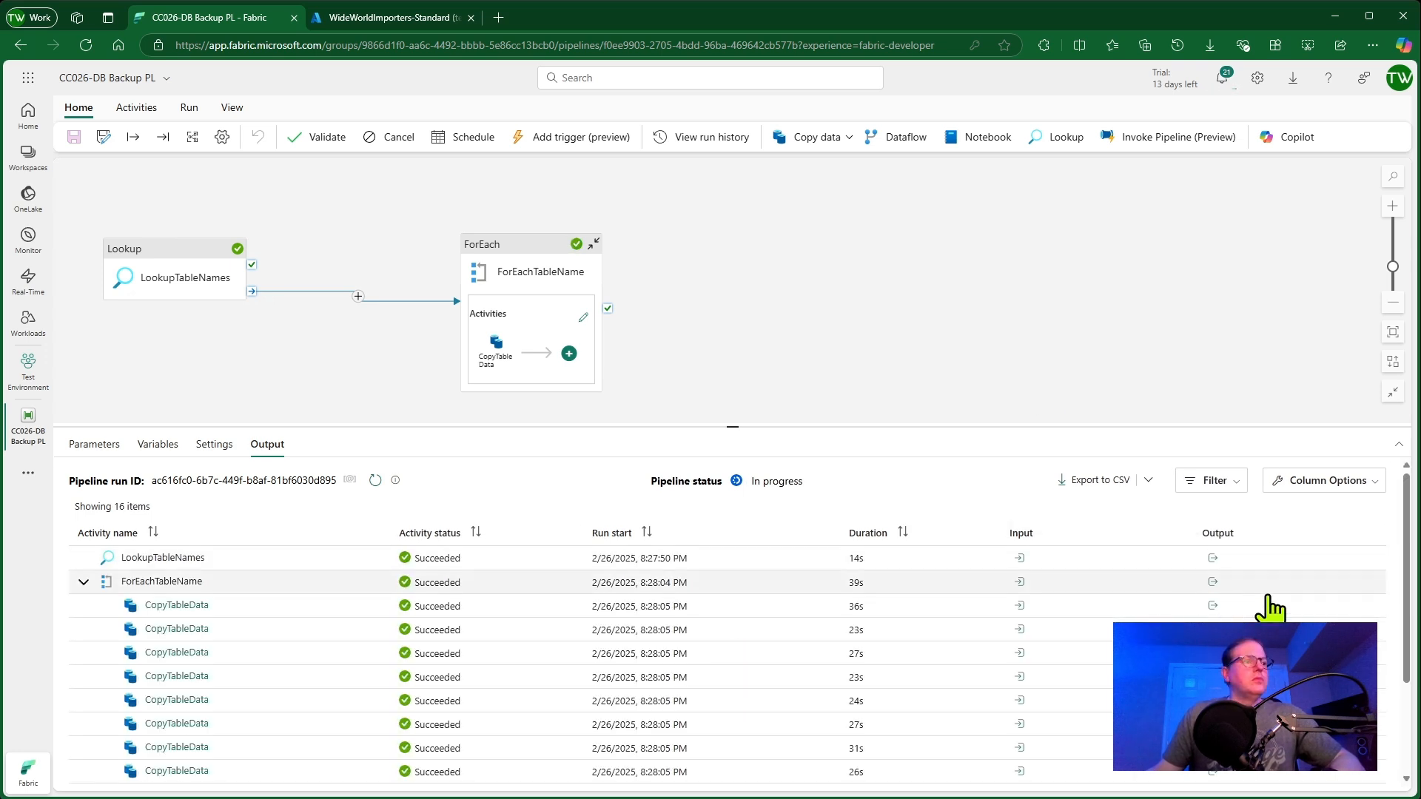
{"action": "left_click_drag", "start_coordinate": [1410, 533], "coordinate": [1396, 635]}
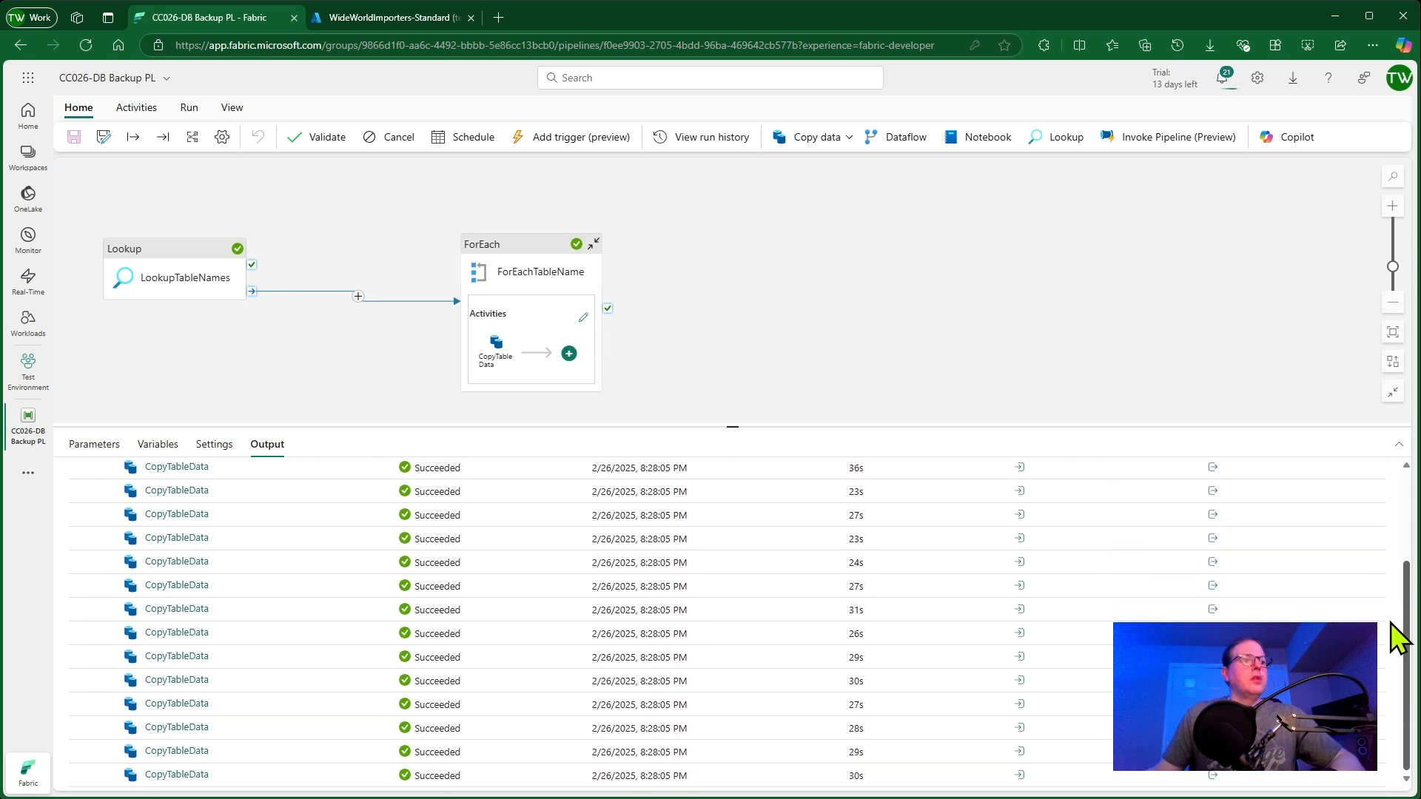
{"action": "scroll", "coordinate": [1295, 618], "scroll_direction": "down", "scroll_amount": 3}
{"action": "scroll", "coordinate": [1046, 635], "scroll_direction": "up", "scroll_amount": 5}
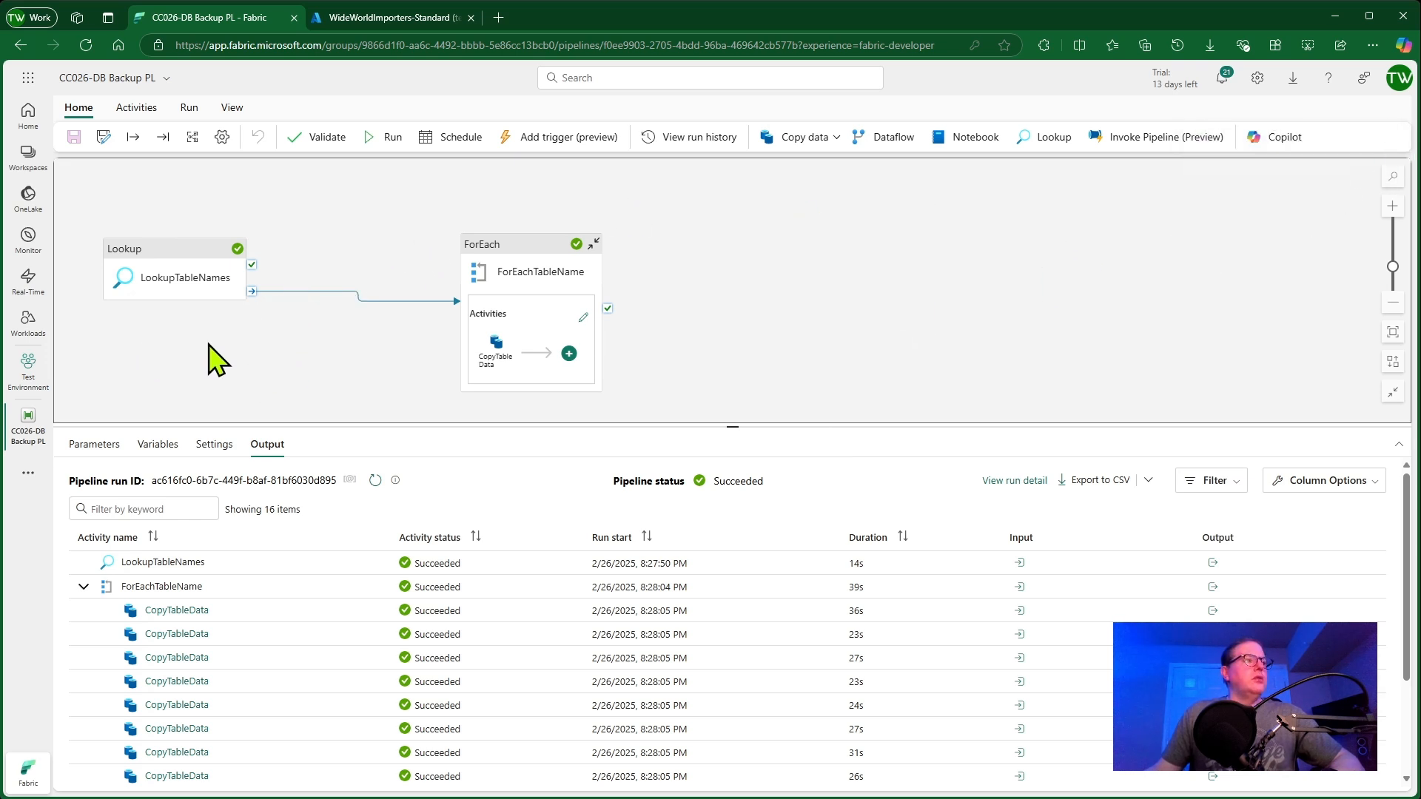
Open the CC026_DB_Backup2 lakehouse from the workspace and browse the tables under the Warehouse schema
{"action": "left_click", "coordinate": [28, 370]}
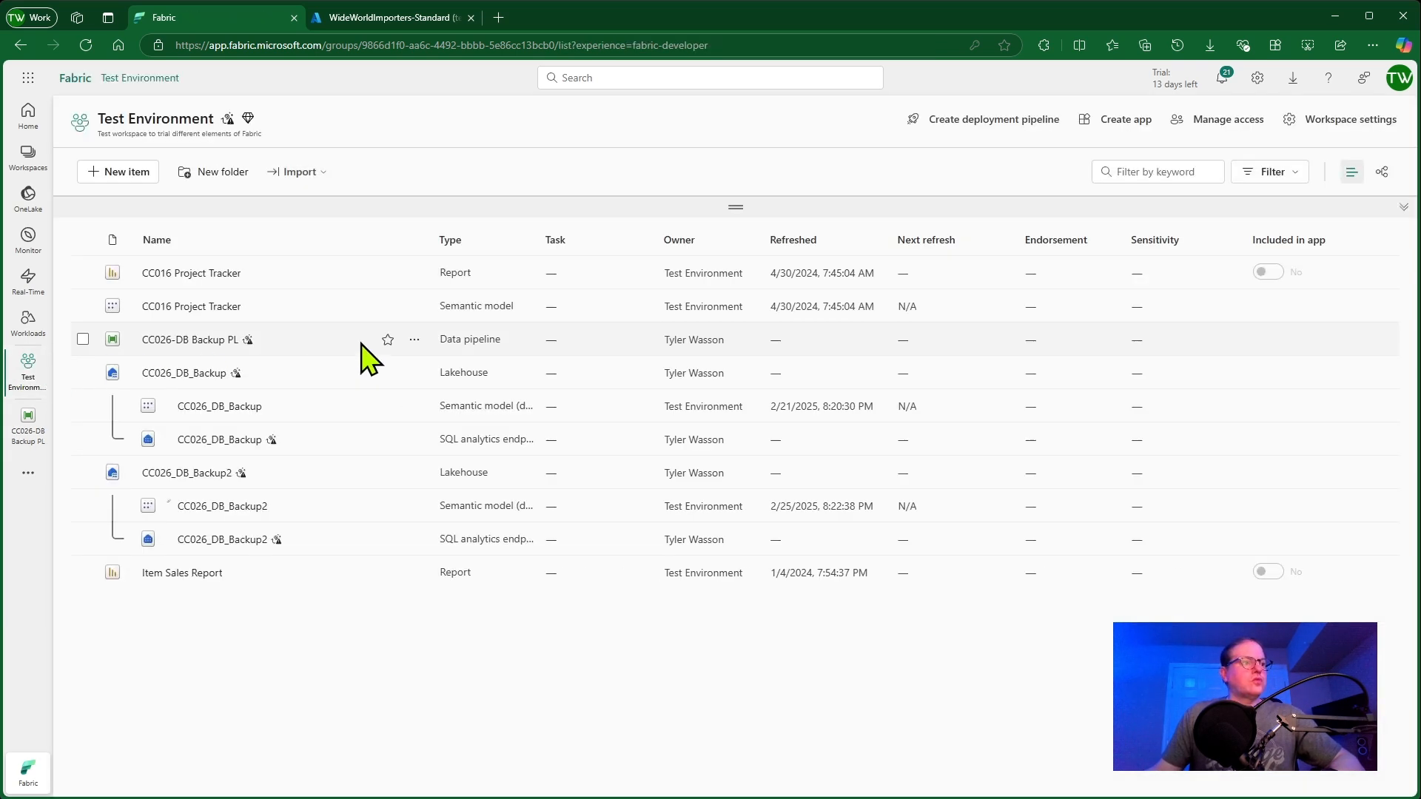
{"action": "left_click", "coordinate": [188, 474]}
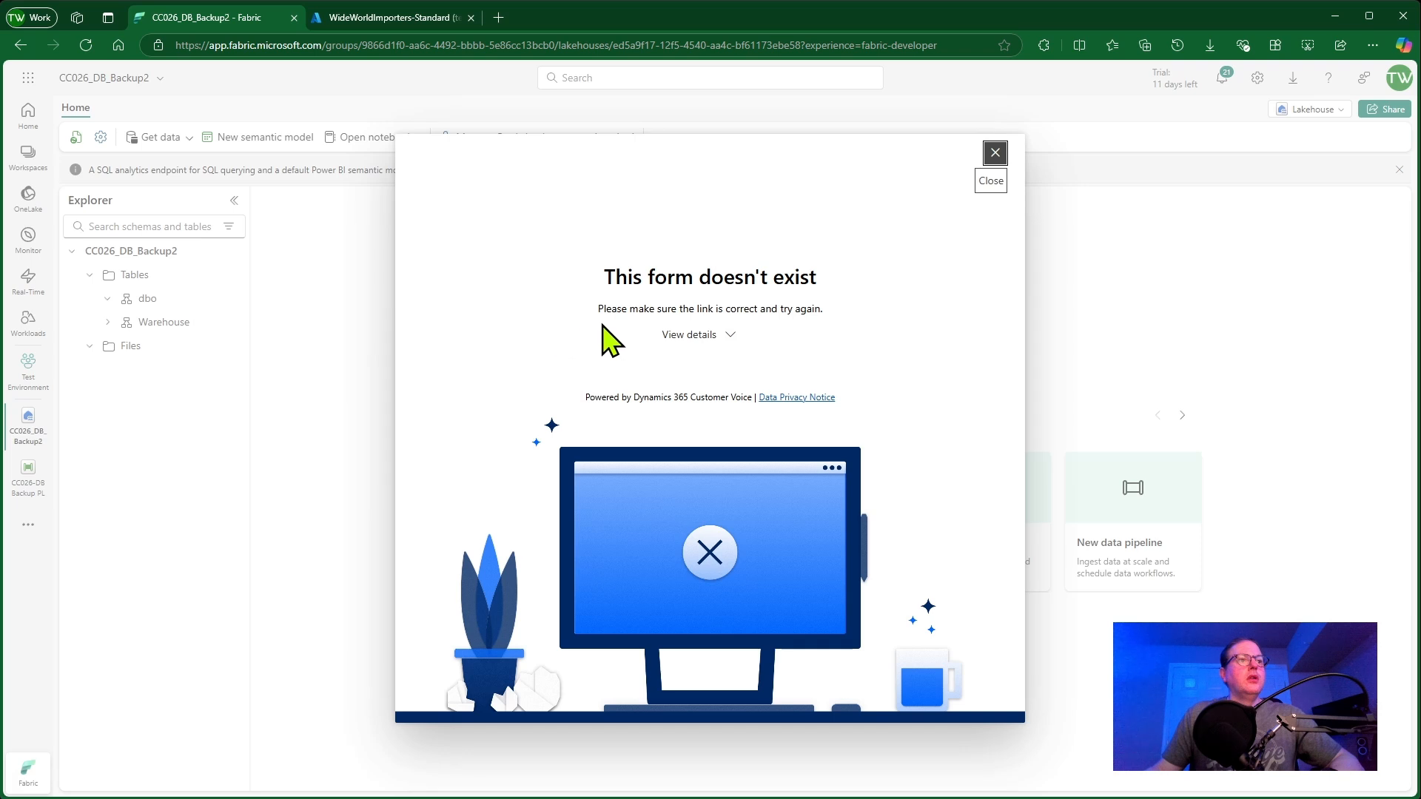
{"action": "left_click", "coordinate": [995, 154]}
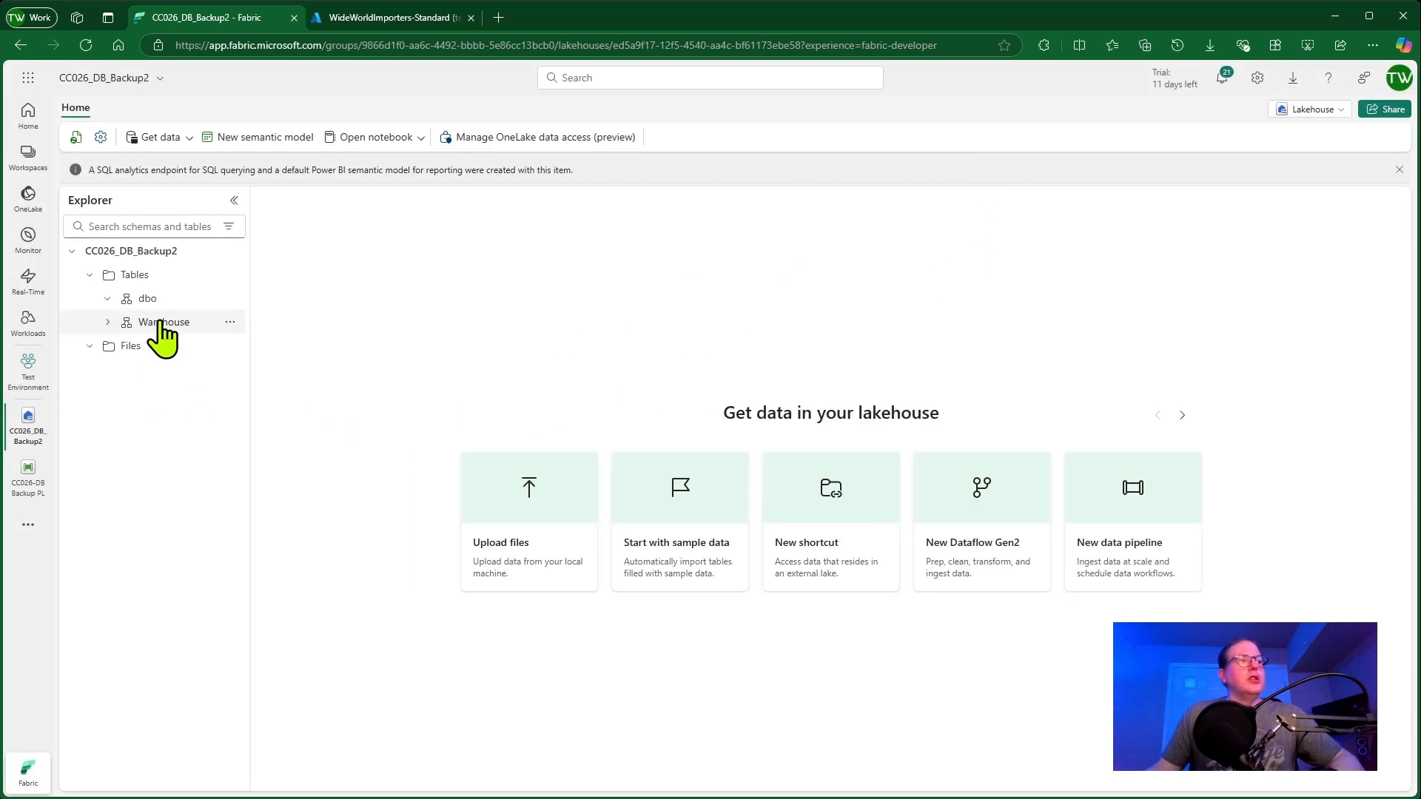
{"action": "left_click", "coordinate": [108, 323]}
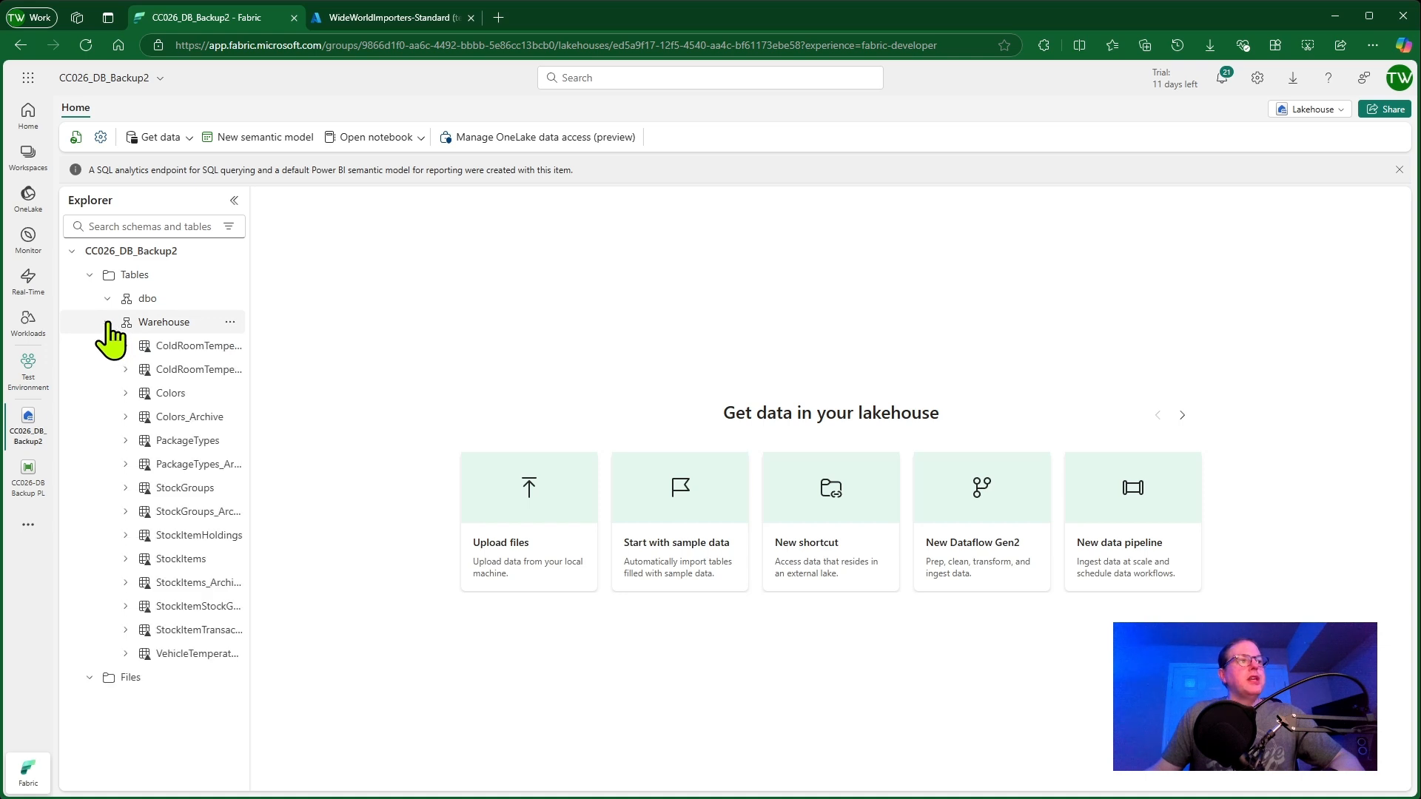
{"action": "left_click_drag", "start_coordinate": [248, 375], "coordinate": [342, 376]}
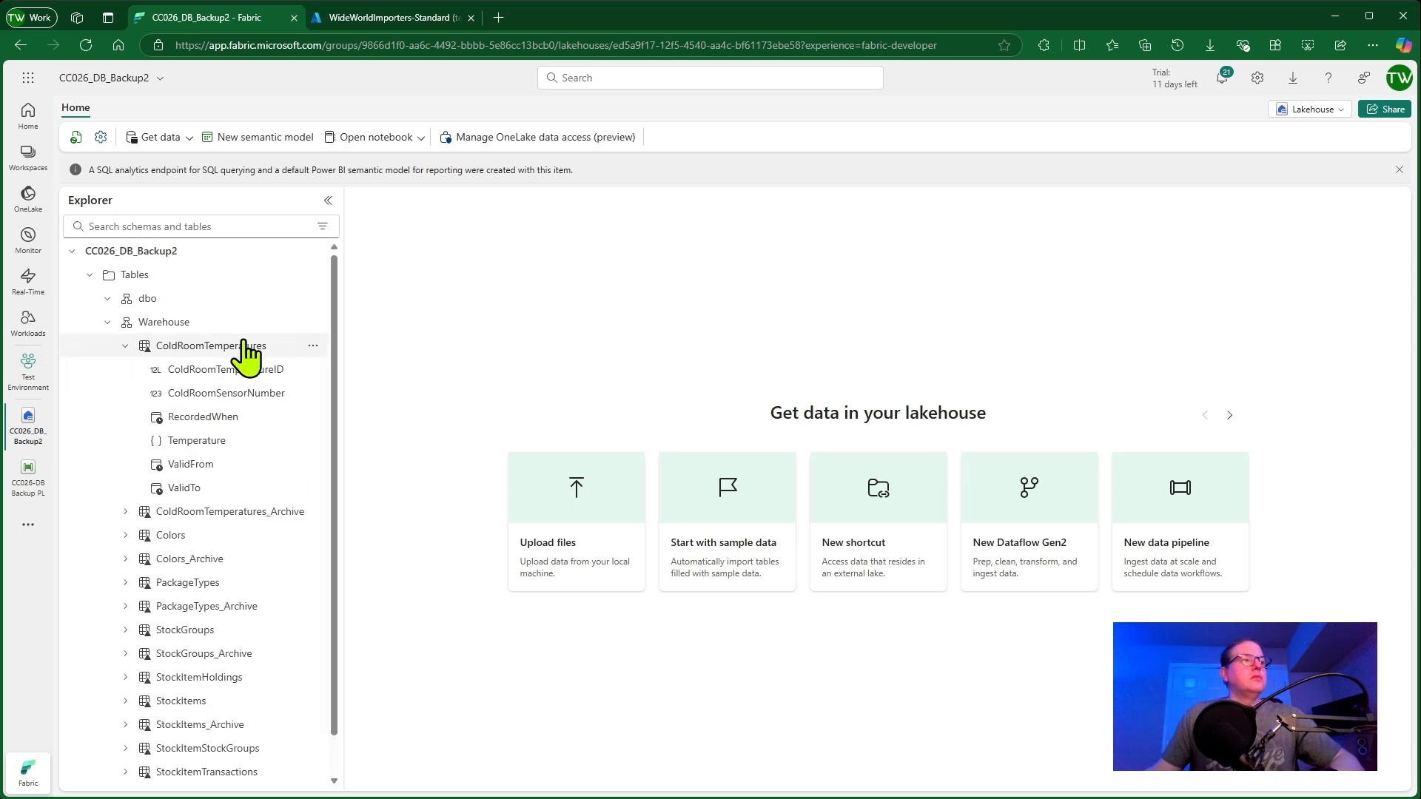
{"action": "left_click", "coordinate": [124, 348]}
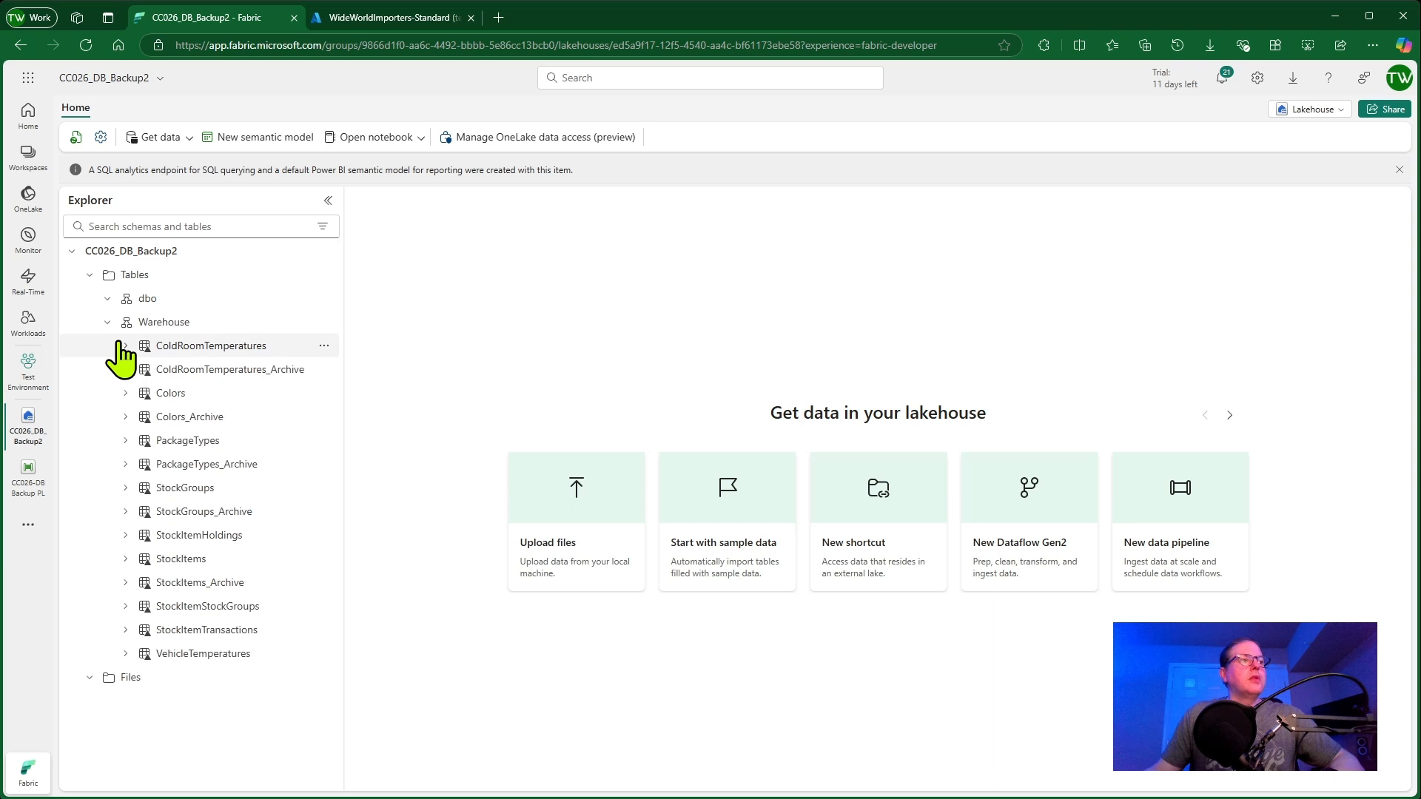
Switch to the lakehouse's SQL analytics endpoint and browse the tables in the Warehouse schema
{"action": "left_click", "coordinate": [1314, 109]}
{"action": "left_click", "coordinate": [1239, 182]}
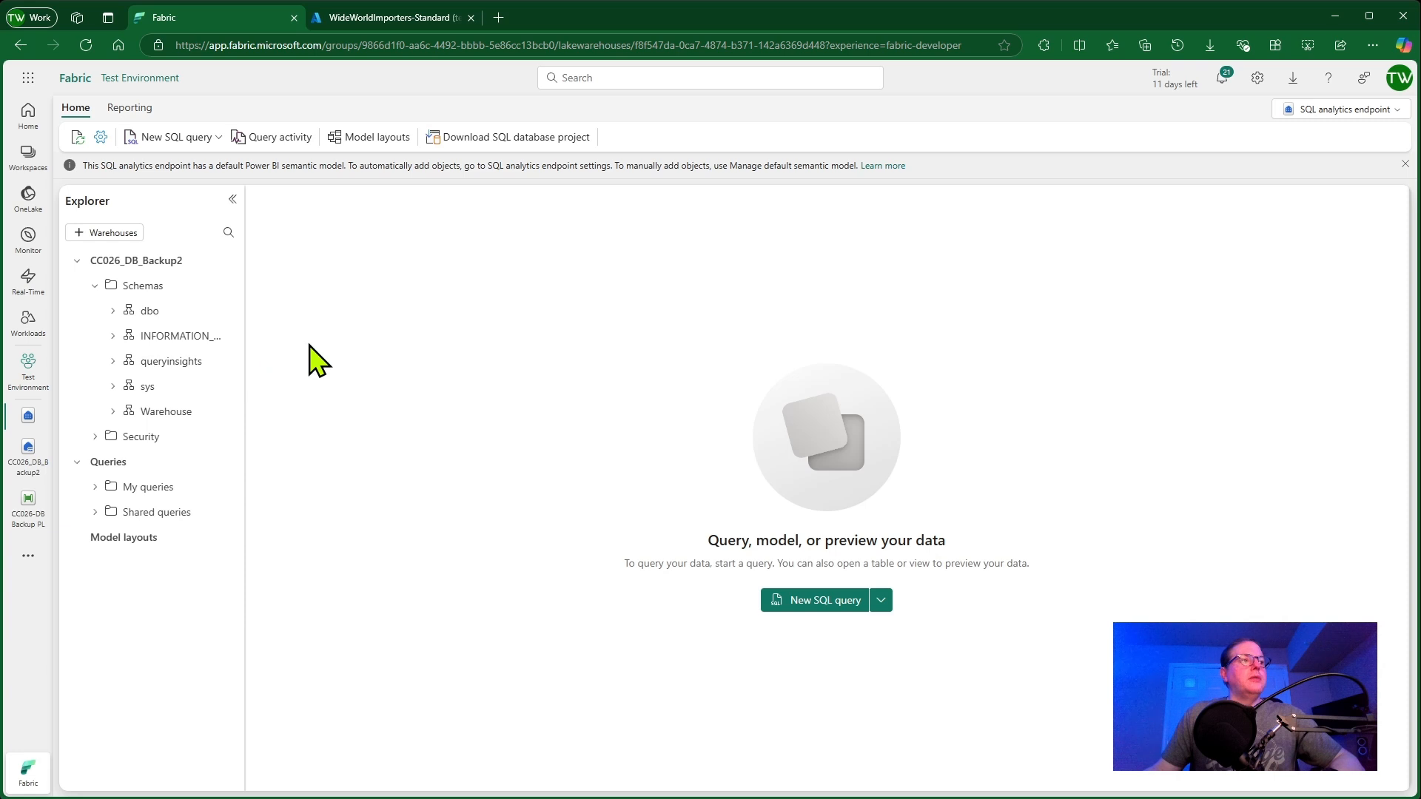
{"action": "left_click", "coordinate": [128, 412]}
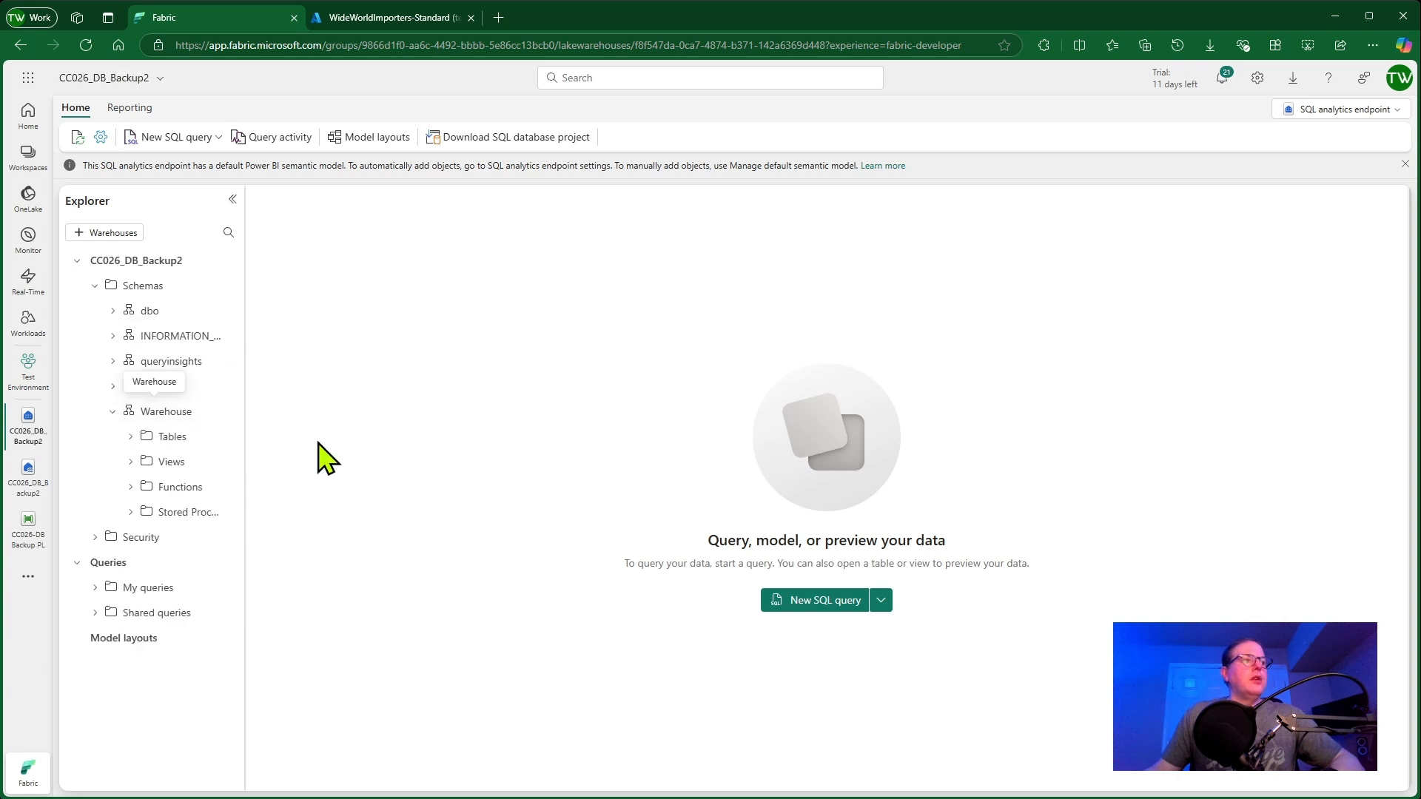
{"action": "left_click", "coordinate": [135, 436]}
{"action": "left_click_drag", "start_coordinate": [244, 444], "coordinate": [476, 469]}
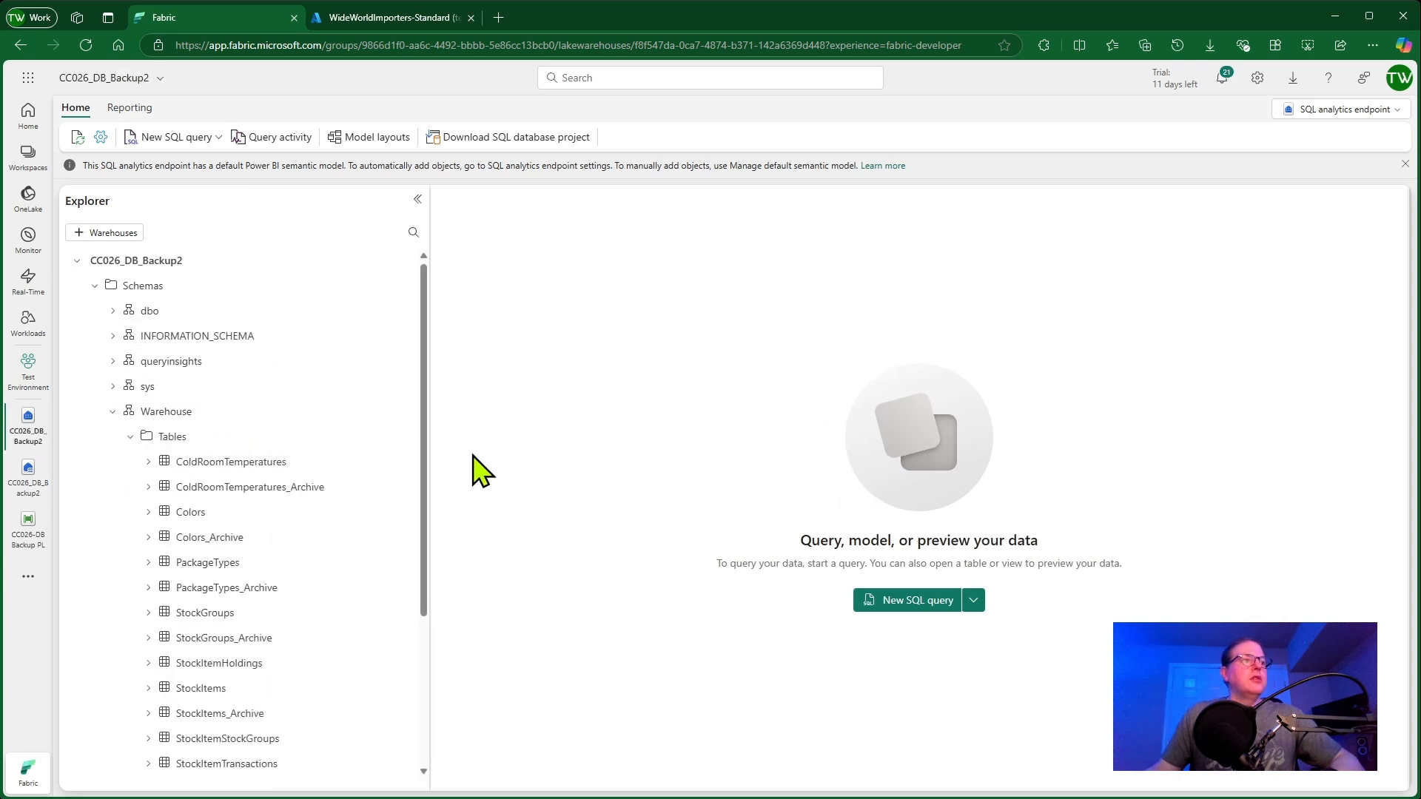
{"action": "scroll", "coordinate": [422, 470], "scroll_direction": "down", "scroll_amount": 3}
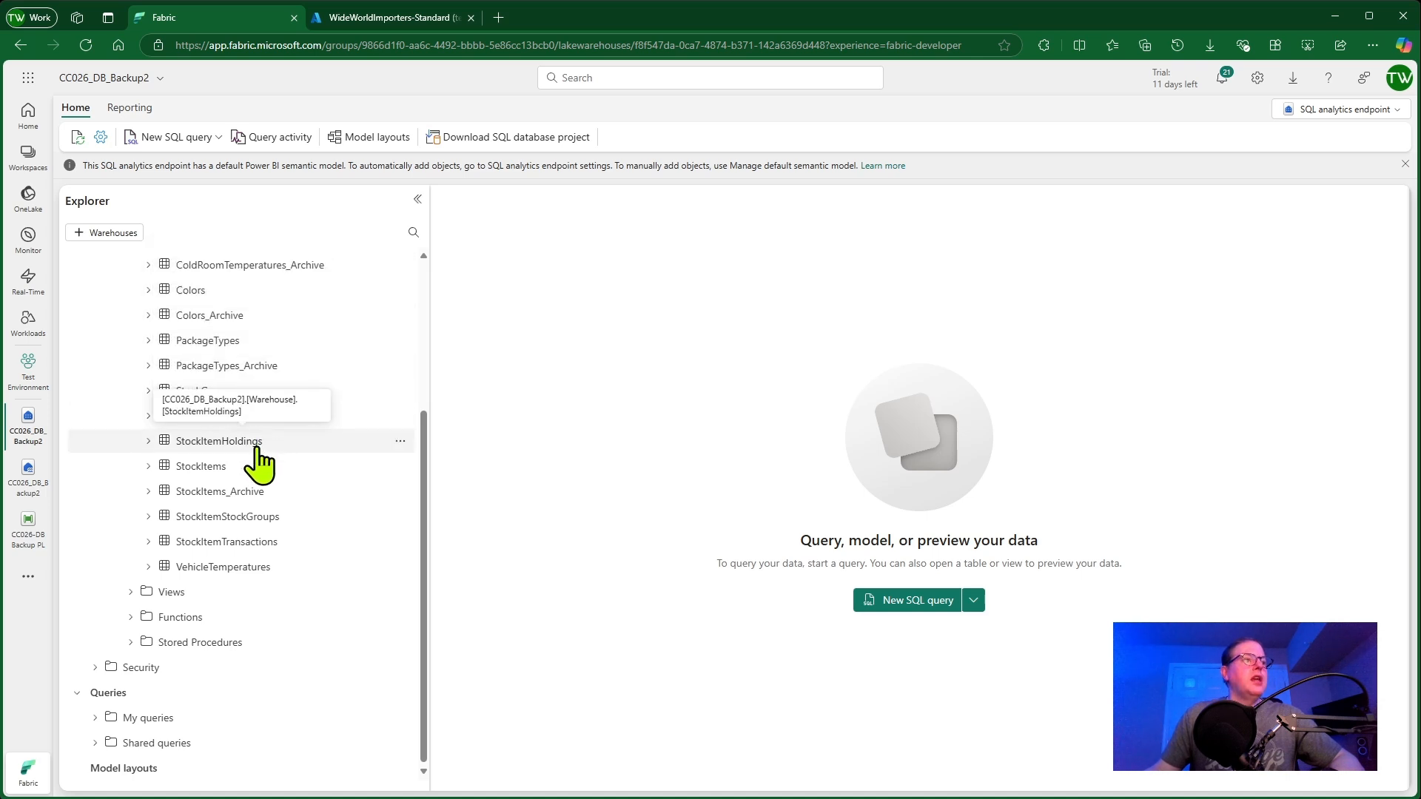
{"action": "scroll", "coordinate": [299, 356], "scroll_direction": "up", "scroll_amount": 3}
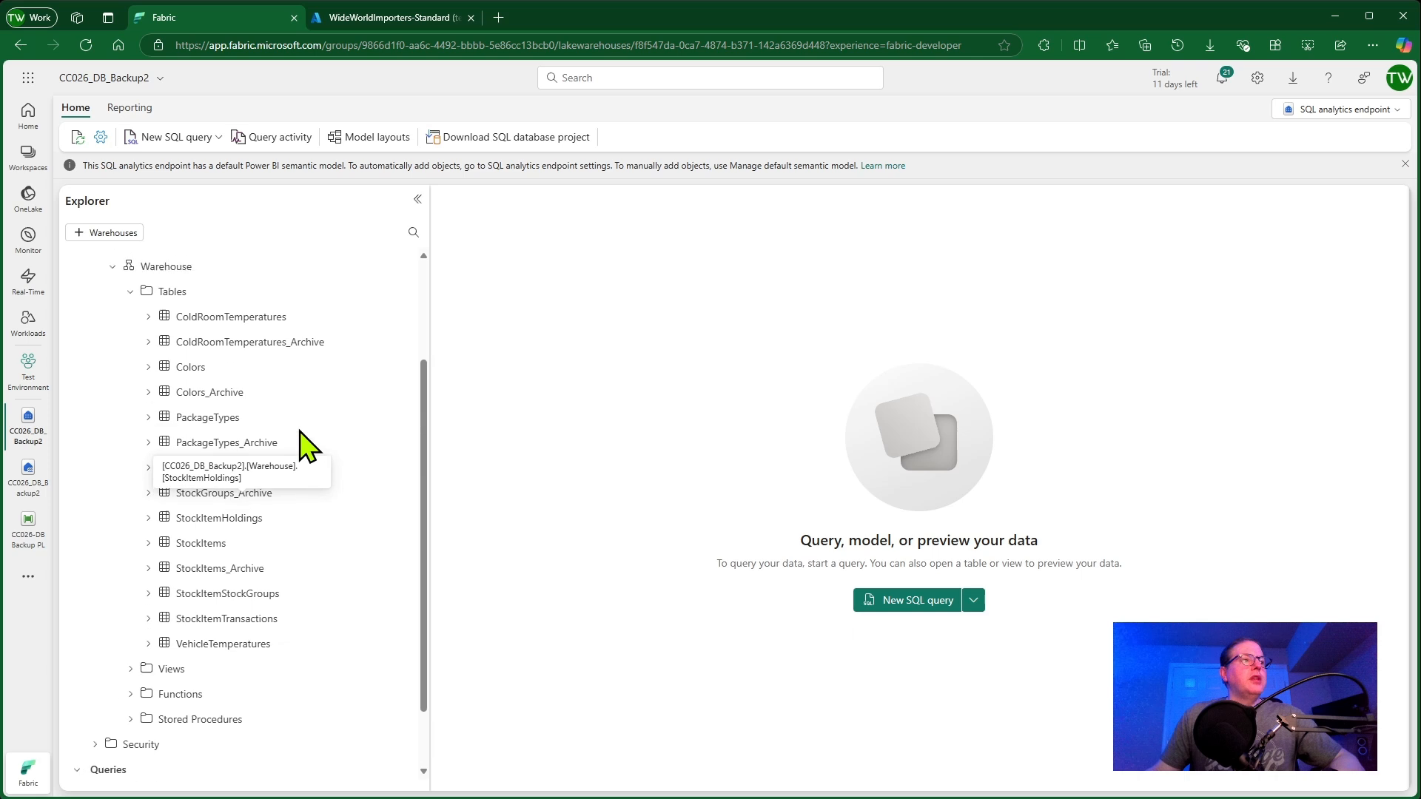
Preview the top 100 rows of the ColdRoomTemperatures table with a new SQL query in the lakehouse endpoint
{"action": "left_click", "coordinate": [148, 387]}
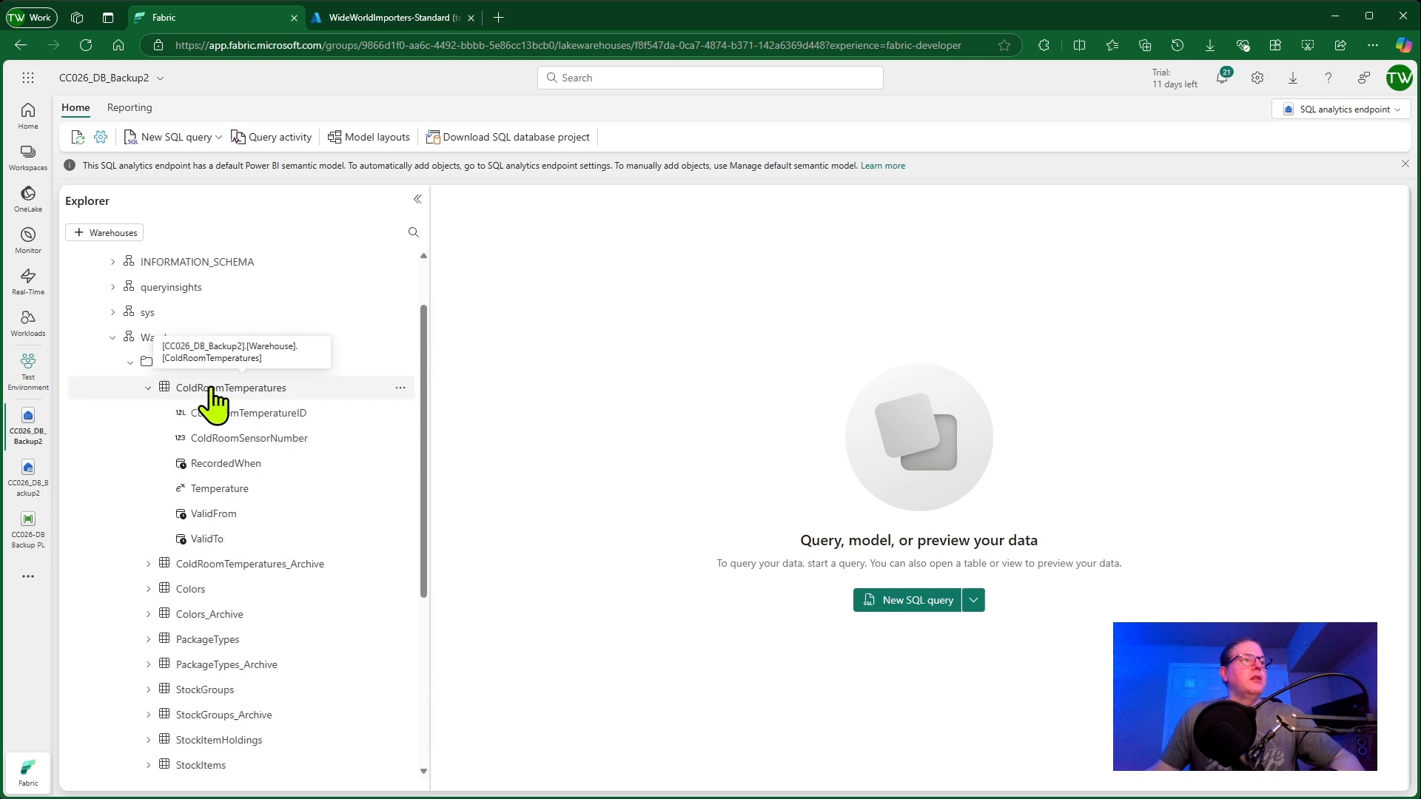
{"action": "left_click", "coordinate": [150, 390]}
{"action": "right_click", "coordinate": [261, 390]}
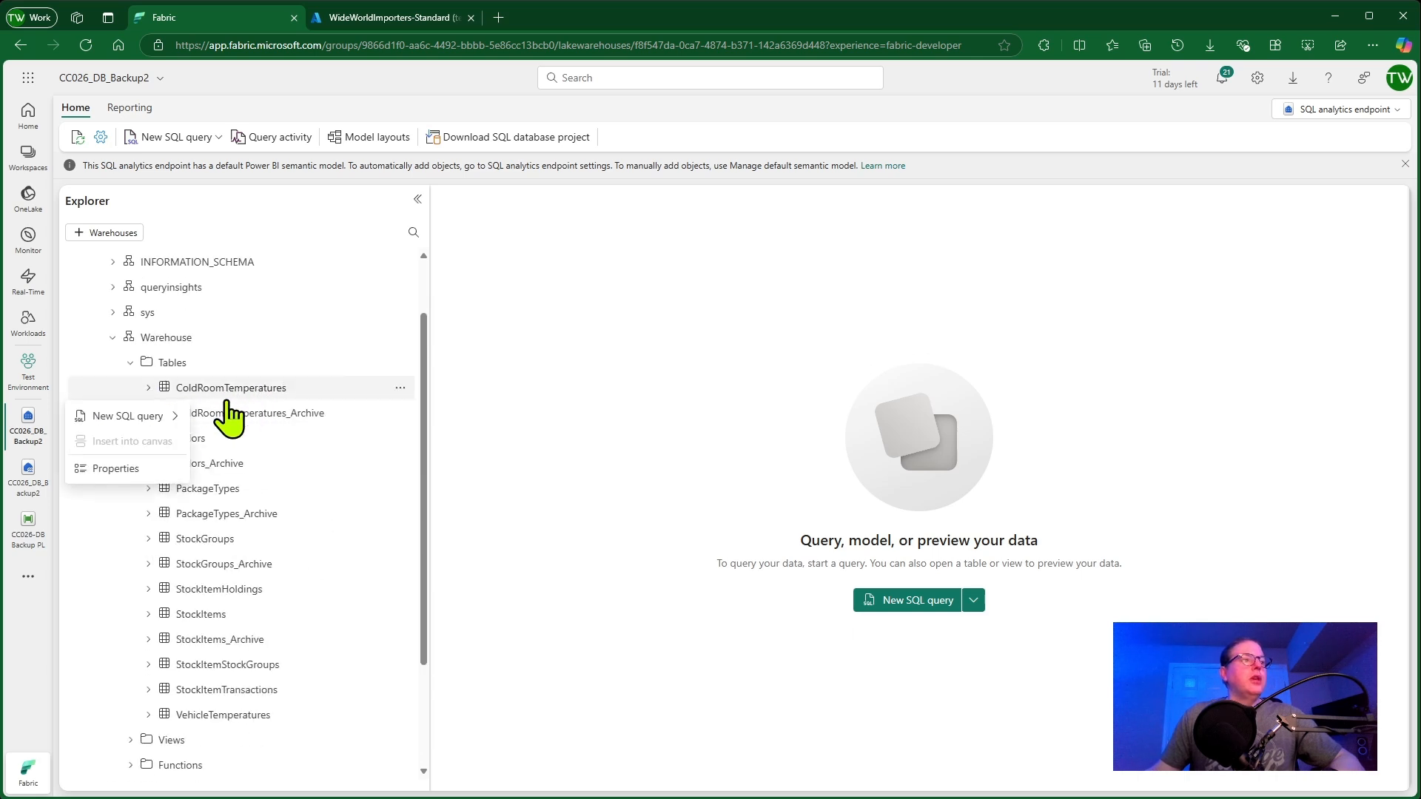
{"action": "mouse_move", "coordinate": [157, 418]}
{"action": "left_click", "coordinate": [228, 419]}
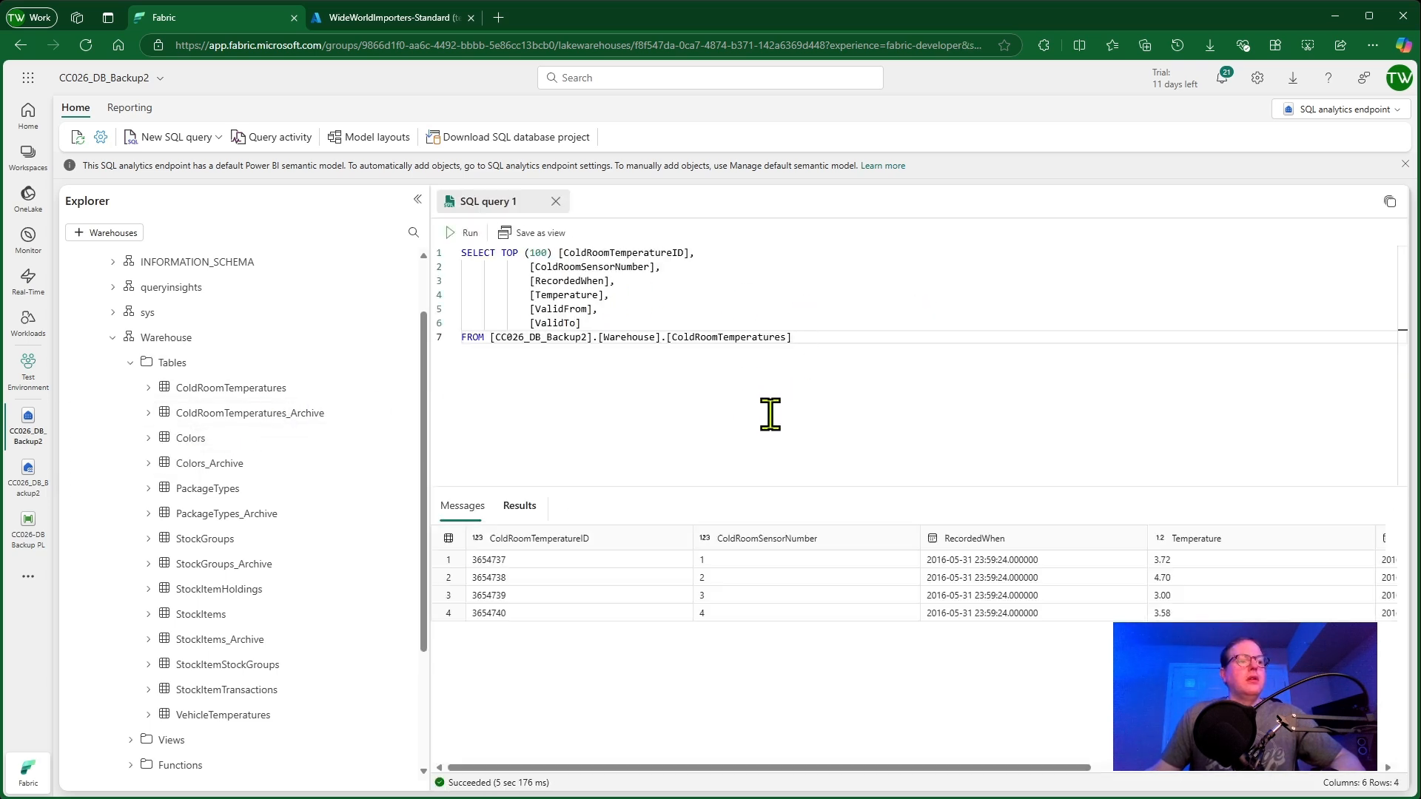
{"action": "left_click_drag", "start_coordinate": [782, 486], "coordinate": [784, 436]}
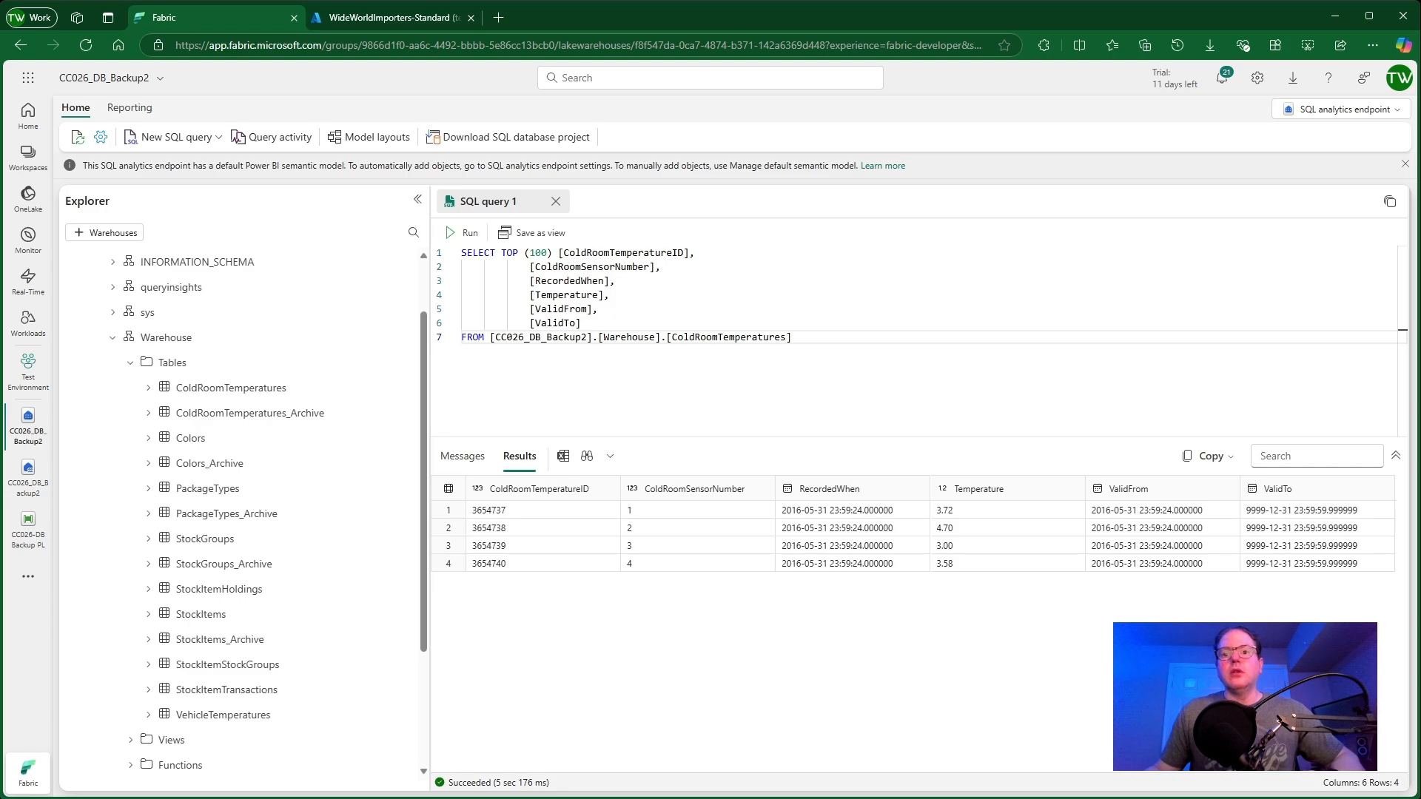
Switch to VS Code, refresh the Fabric connection, and browse the Warehouse tables of CC026_DB_Backup2
{"action": "key", "text": "alt+Tab"}
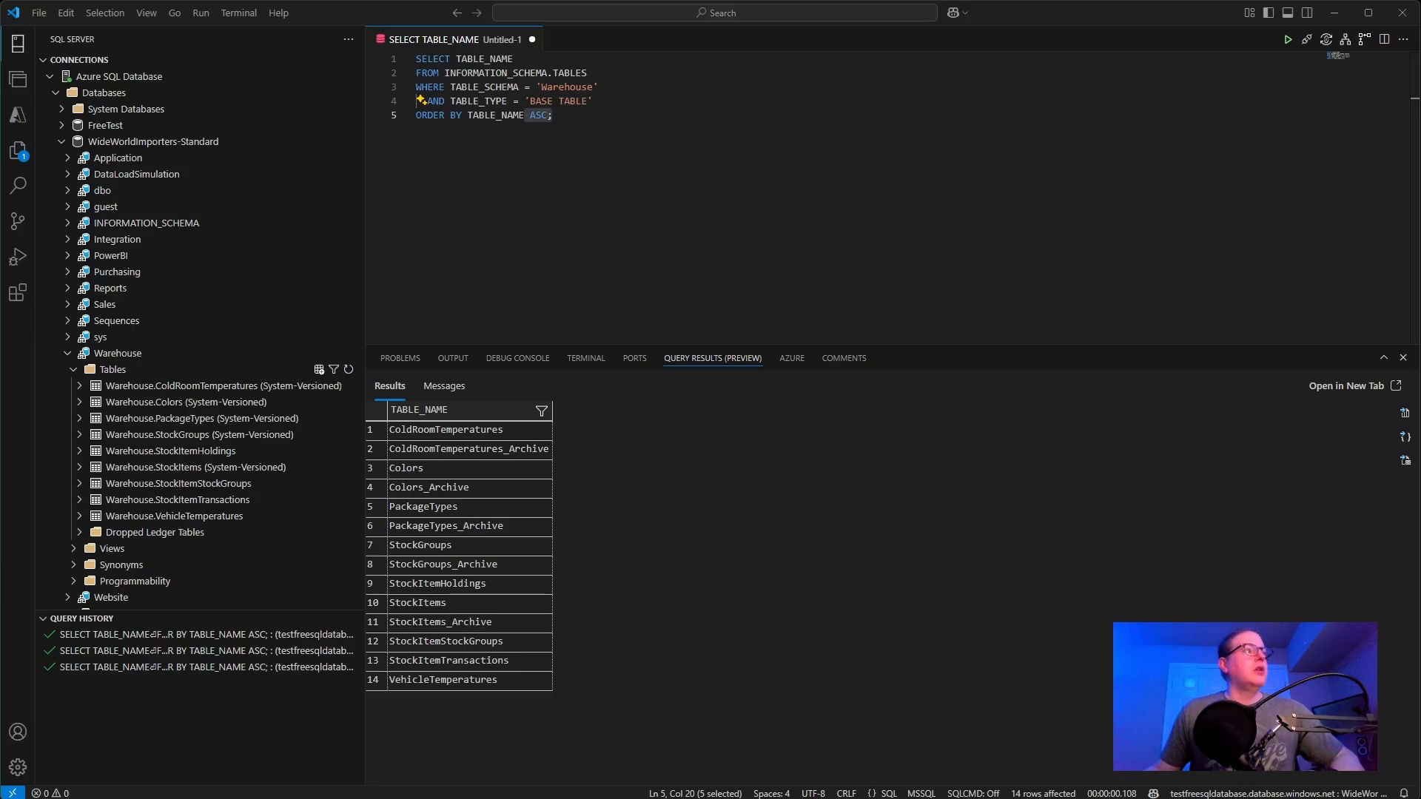
{"action": "left_click", "coordinate": [533, 12]}
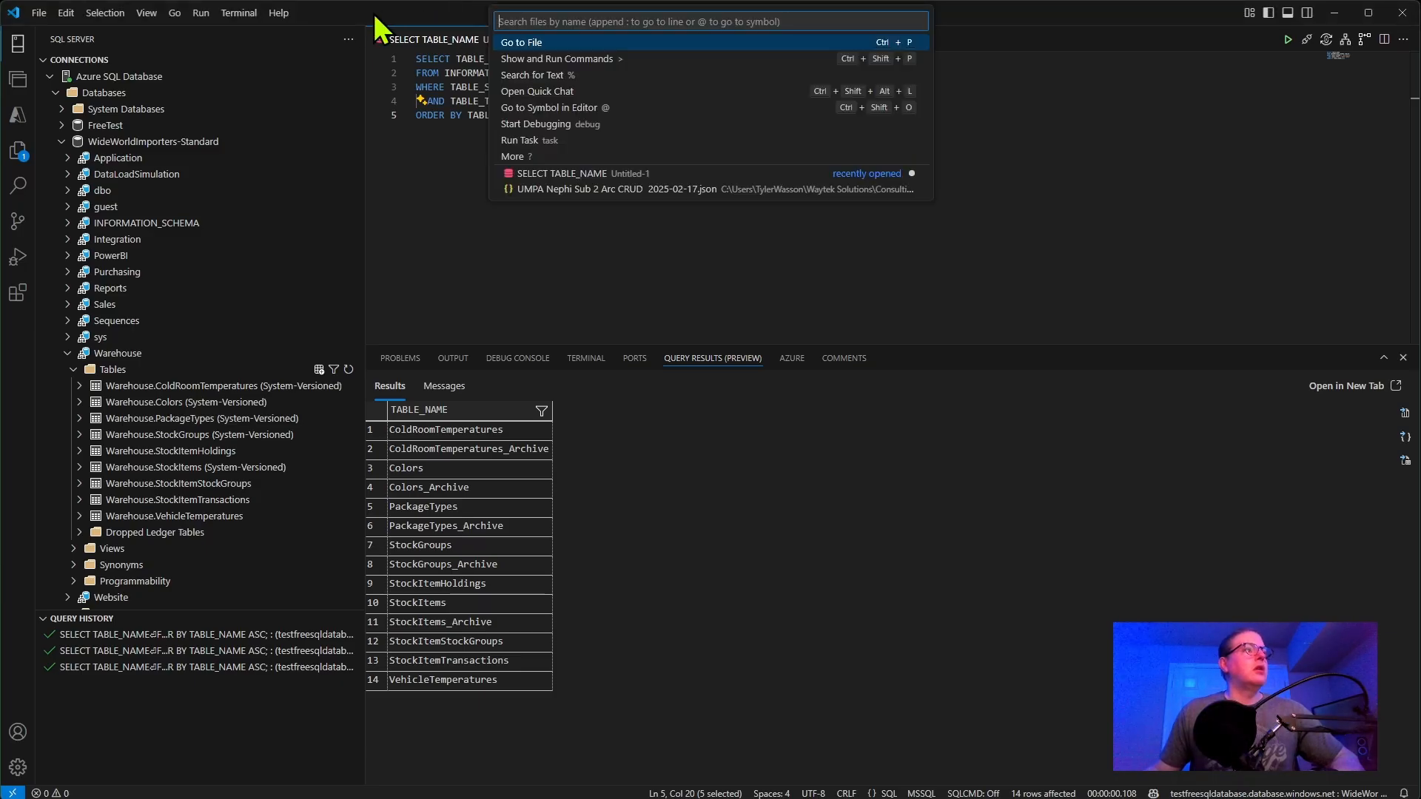
{"action": "left_click", "coordinate": [50, 77]}
{"action": "left_click", "coordinate": [148, 93]}
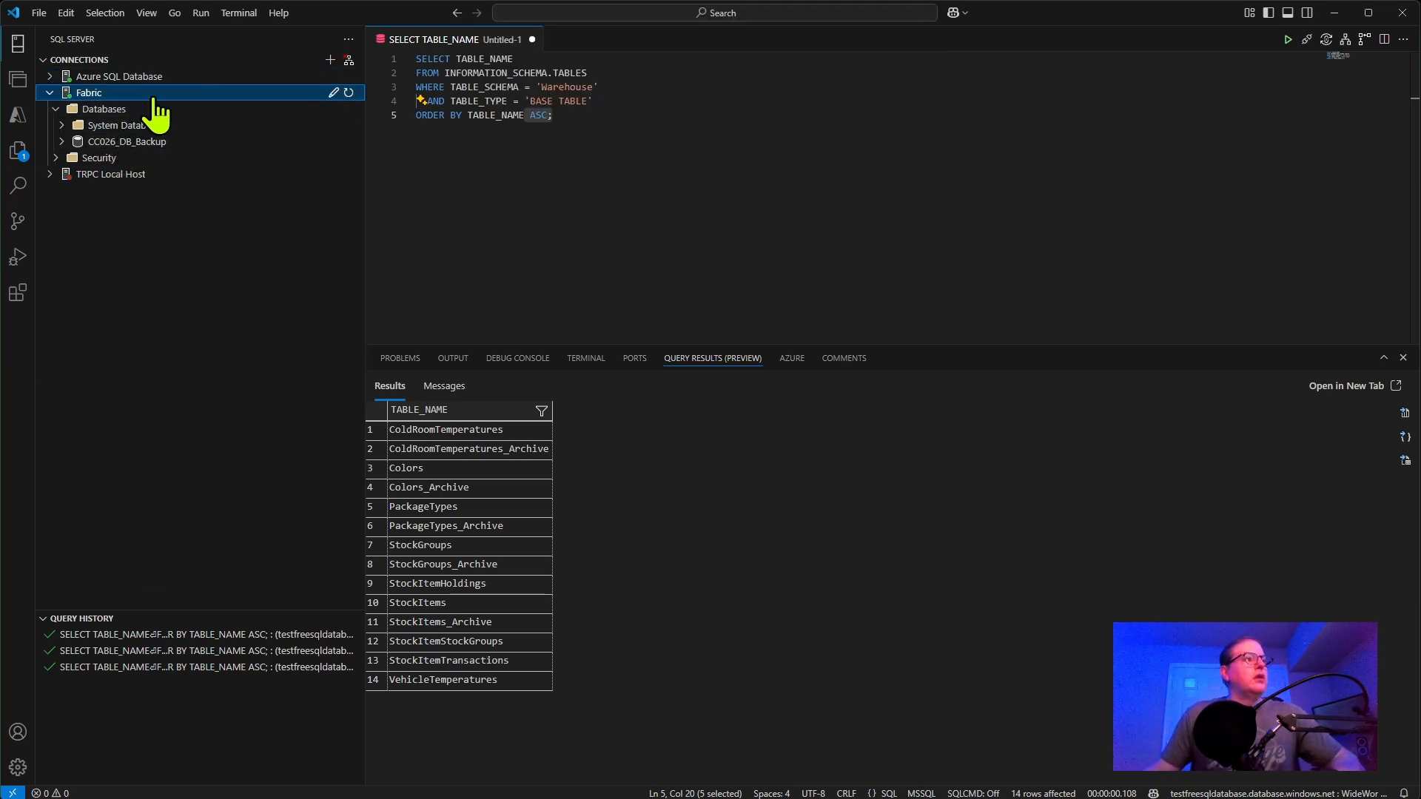
{"action": "left_click", "coordinate": [348, 94]}
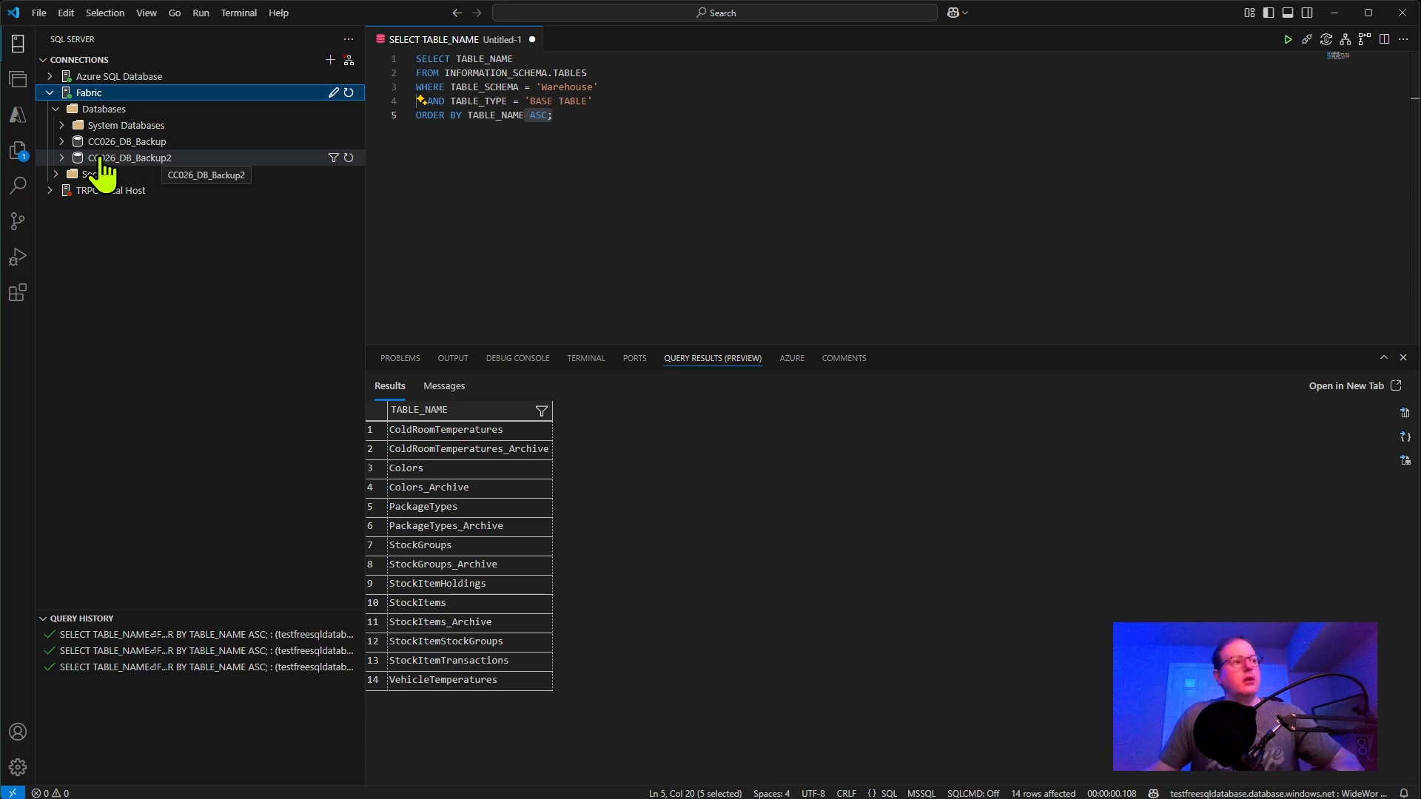
{"action": "left_click", "coordinate": [63, 158]}
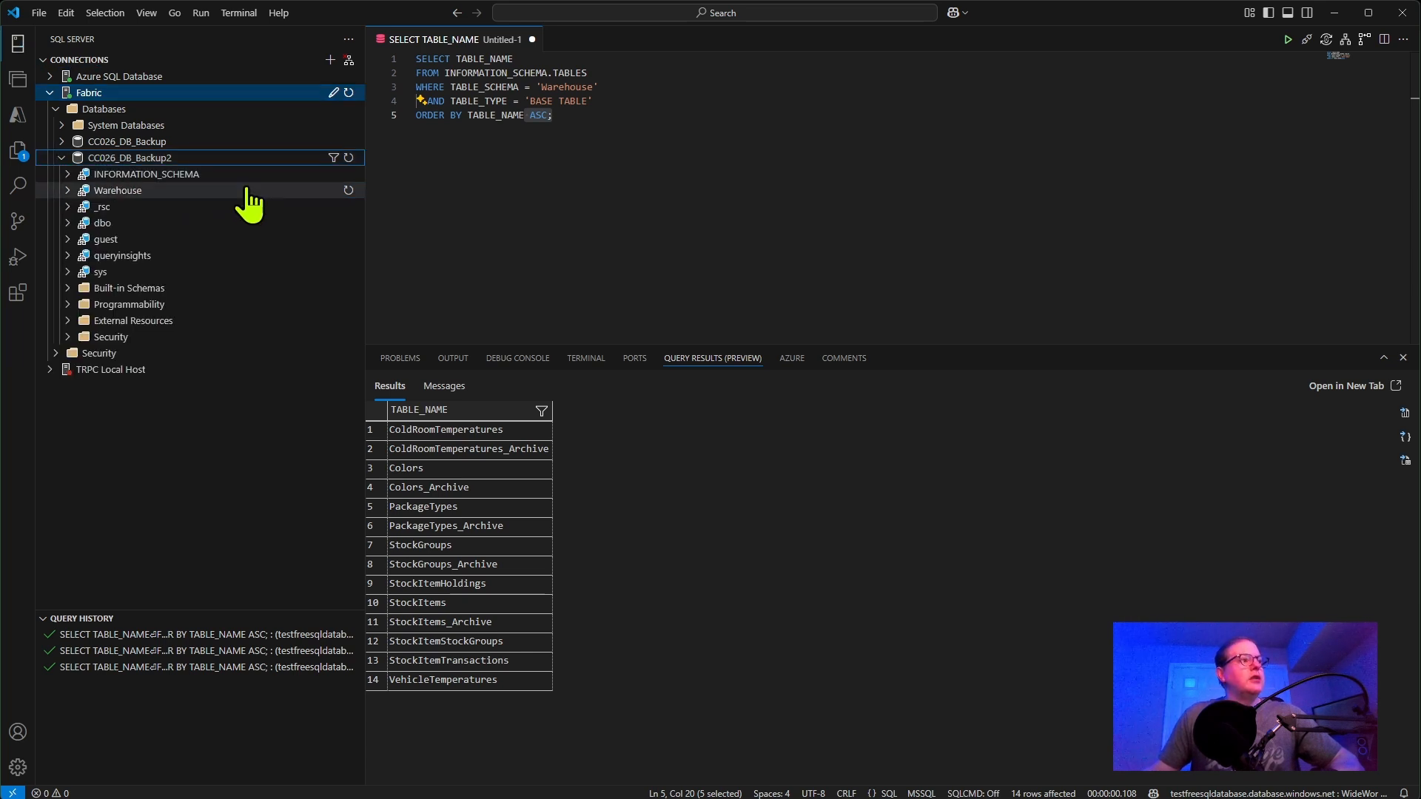
{"action": "left_click", "coordinate": [74, 191]}
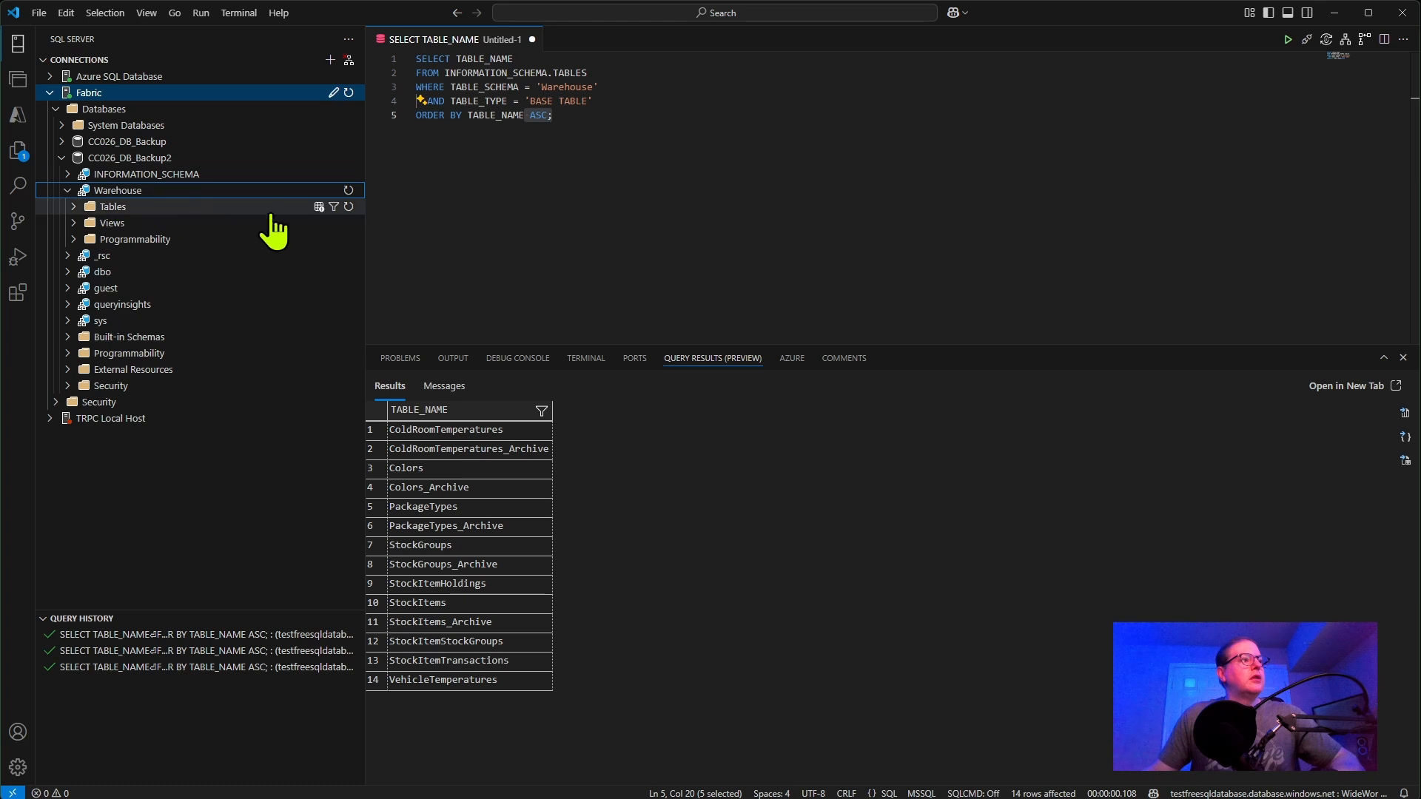
{"action": "left_click", "coordinate": [76, 208]}
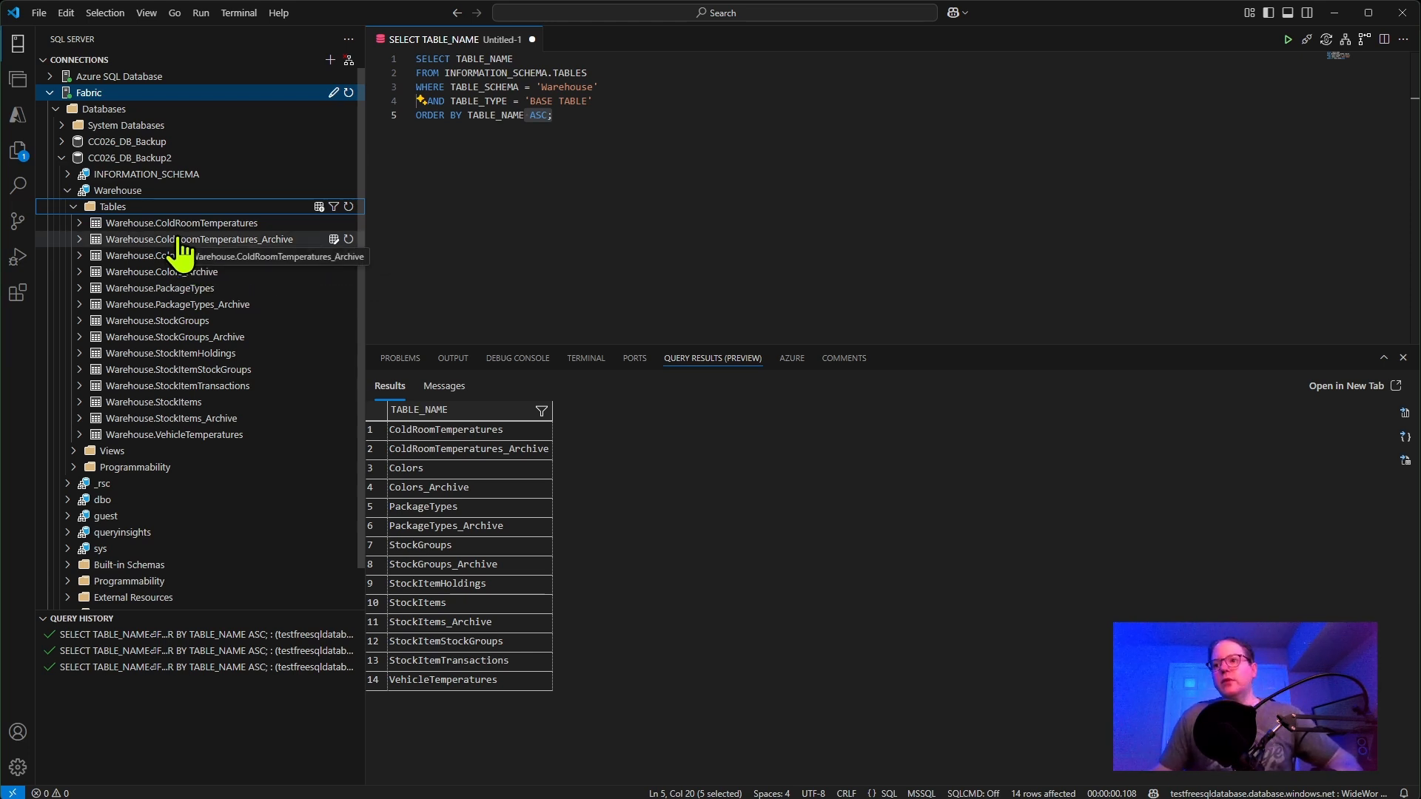
{"action": "left_click", "coordinate": [73, 207]}
{"action": "left_click", "coordinate": [67, 190]}
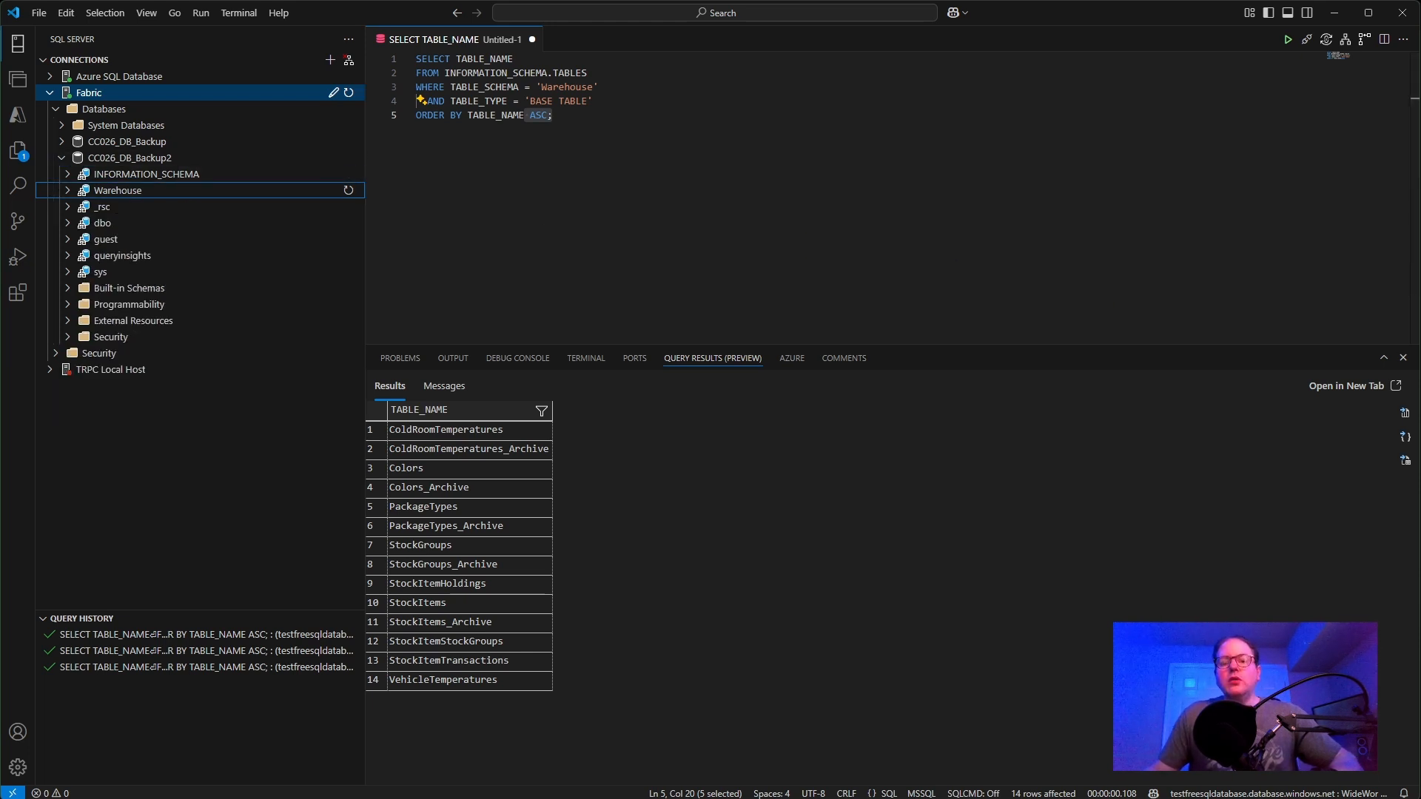
Open the CC026-DB Backup PL pipeline's schedule settings and examine the scheduled-run repeat options without applying a schedule
{"action": "key", "text": "alt+Tab"}
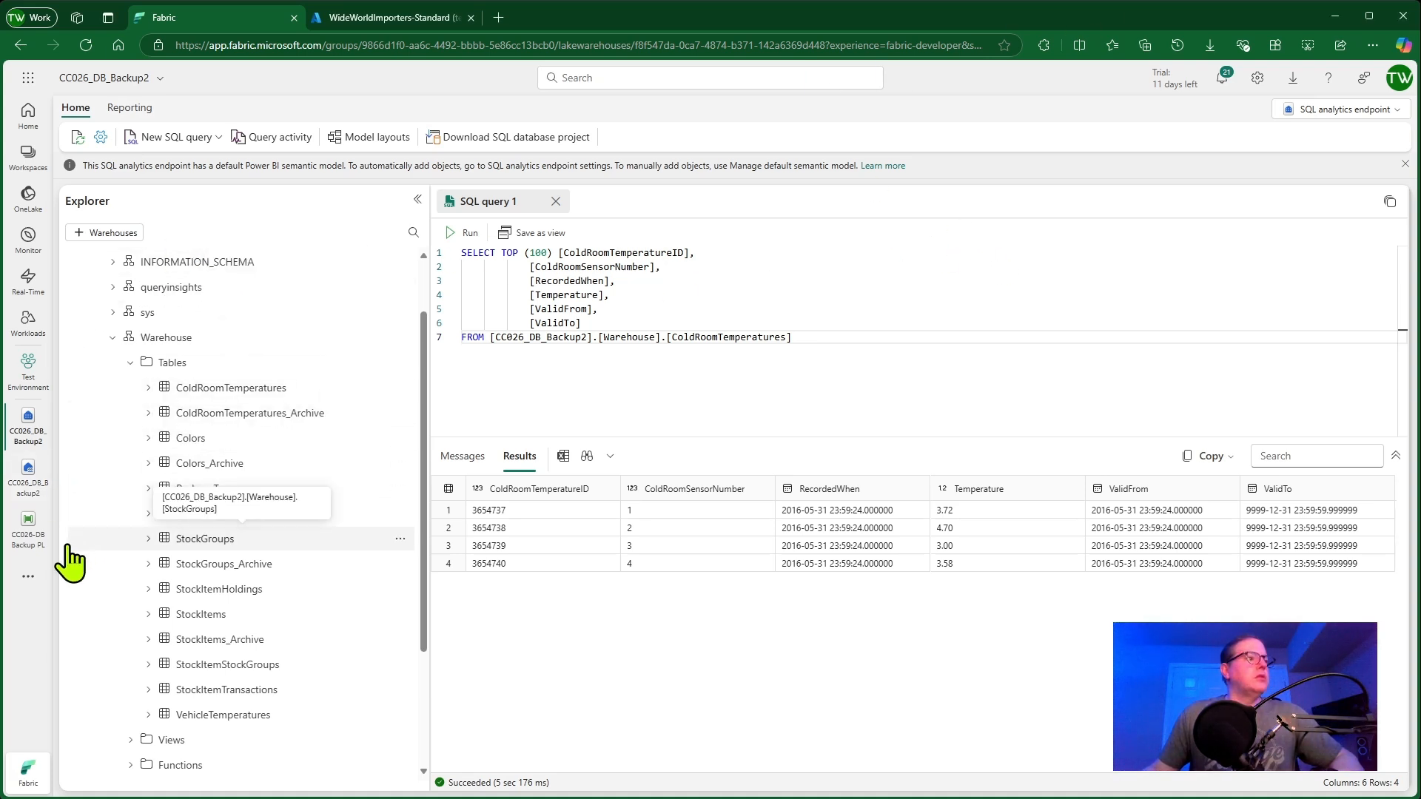
{"action": "left_click", "coordinate": [28, 527]}
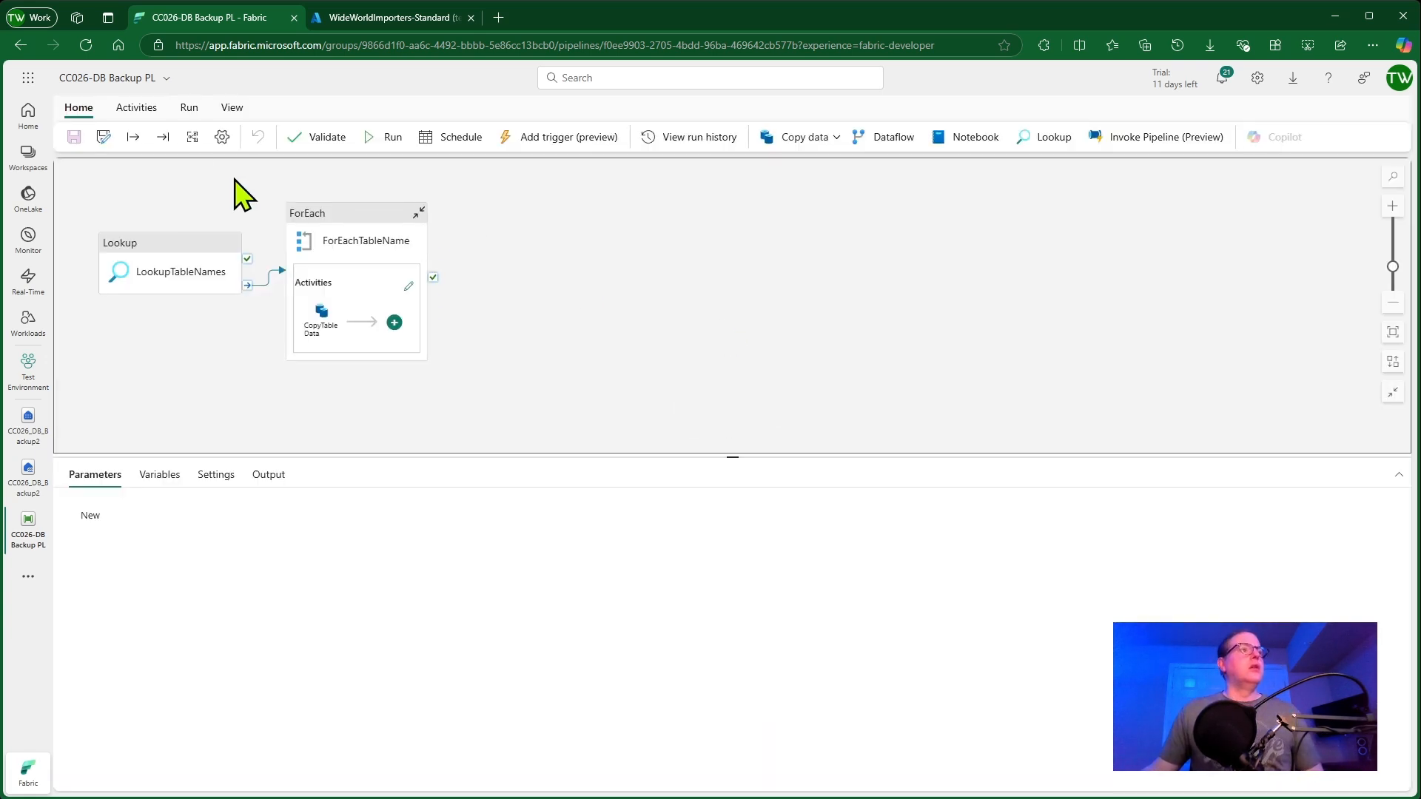
{"action": "left_click", "coordinate": [141, 109]}
{"action": "left_click", "coordinate": [191, 110]}
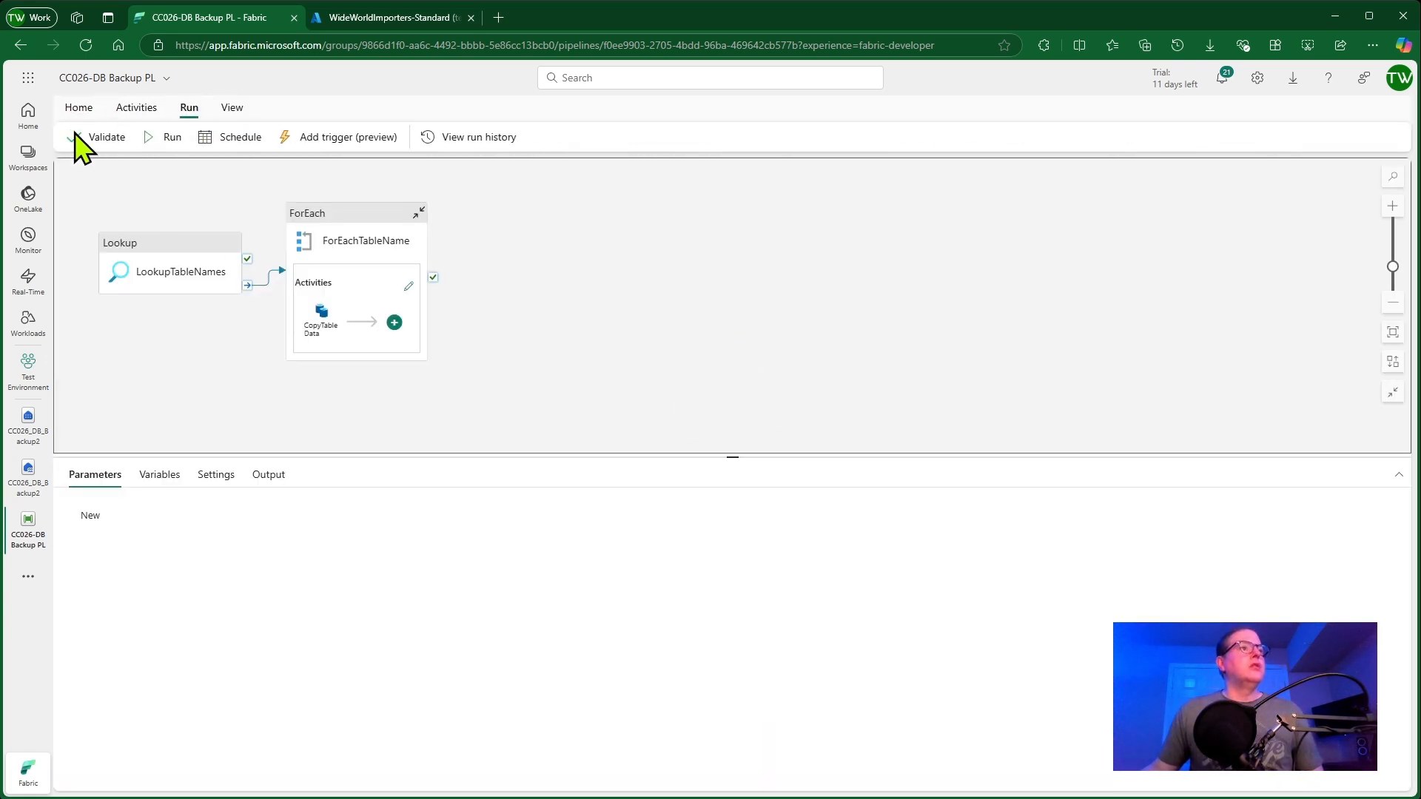
{"action": "left_click", "coordinate": [228, 139]}
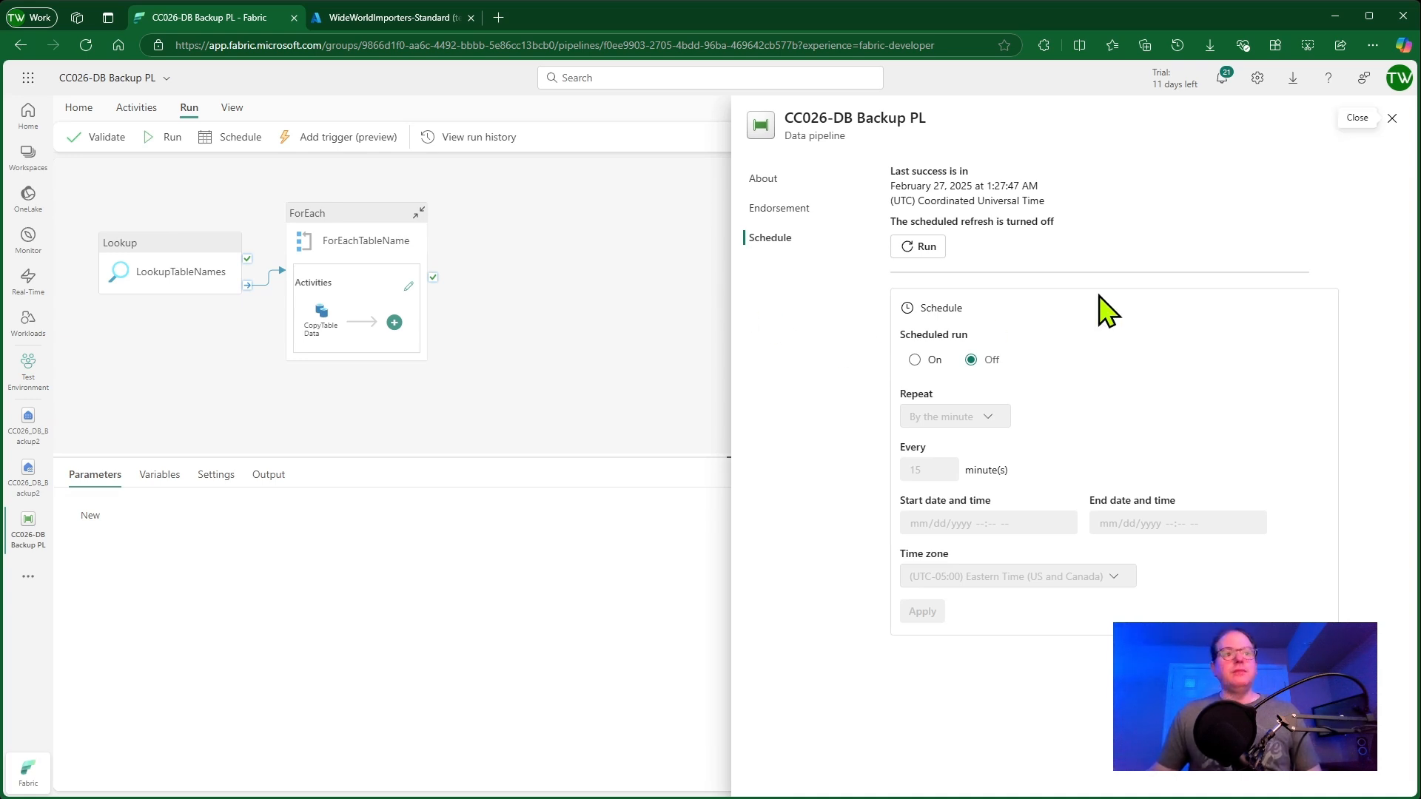
{"action": "left_click", "coordinate": [915, 360]}
{"action": "left_click", "coordinate": [992, 419]}
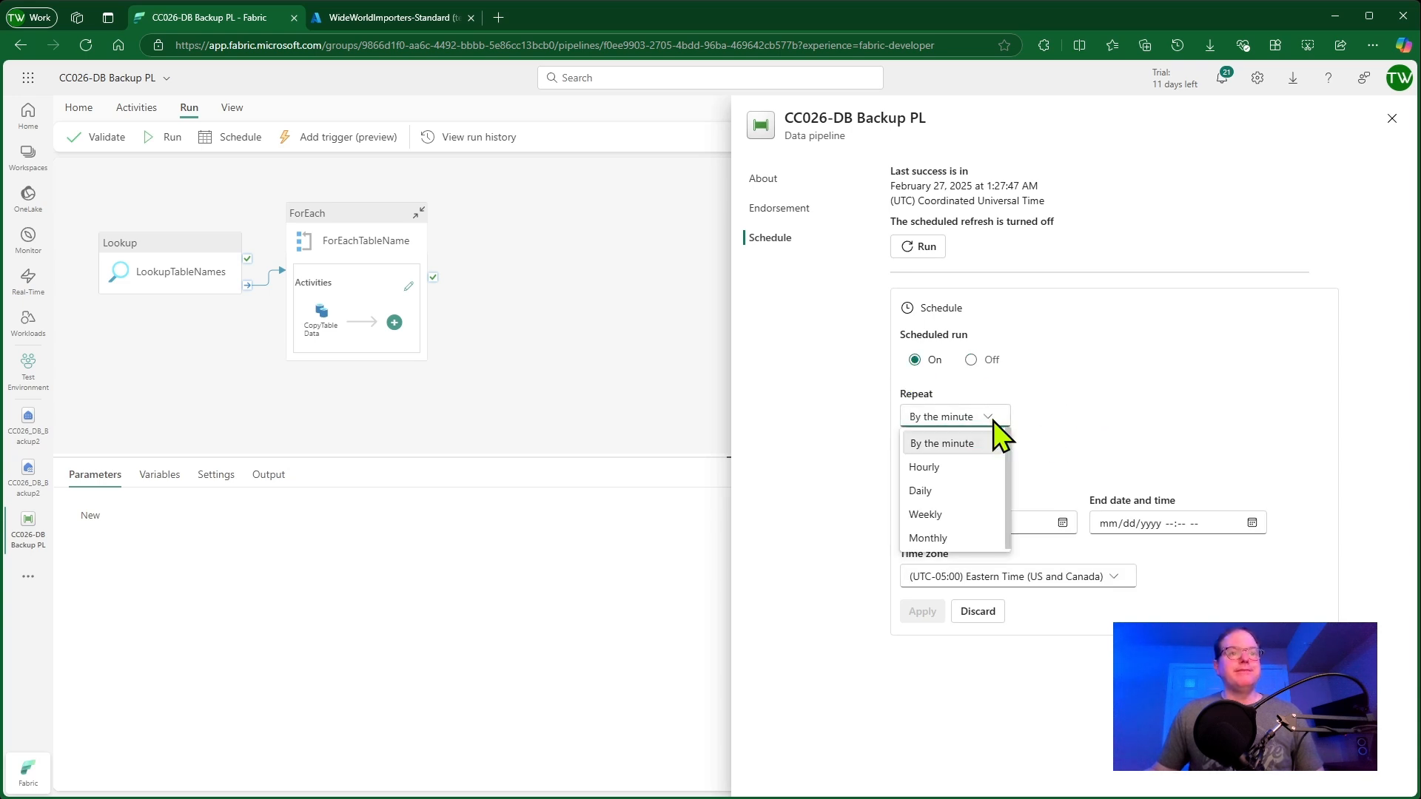
{"action": "left_click", "coordinate": [1114, 403]}
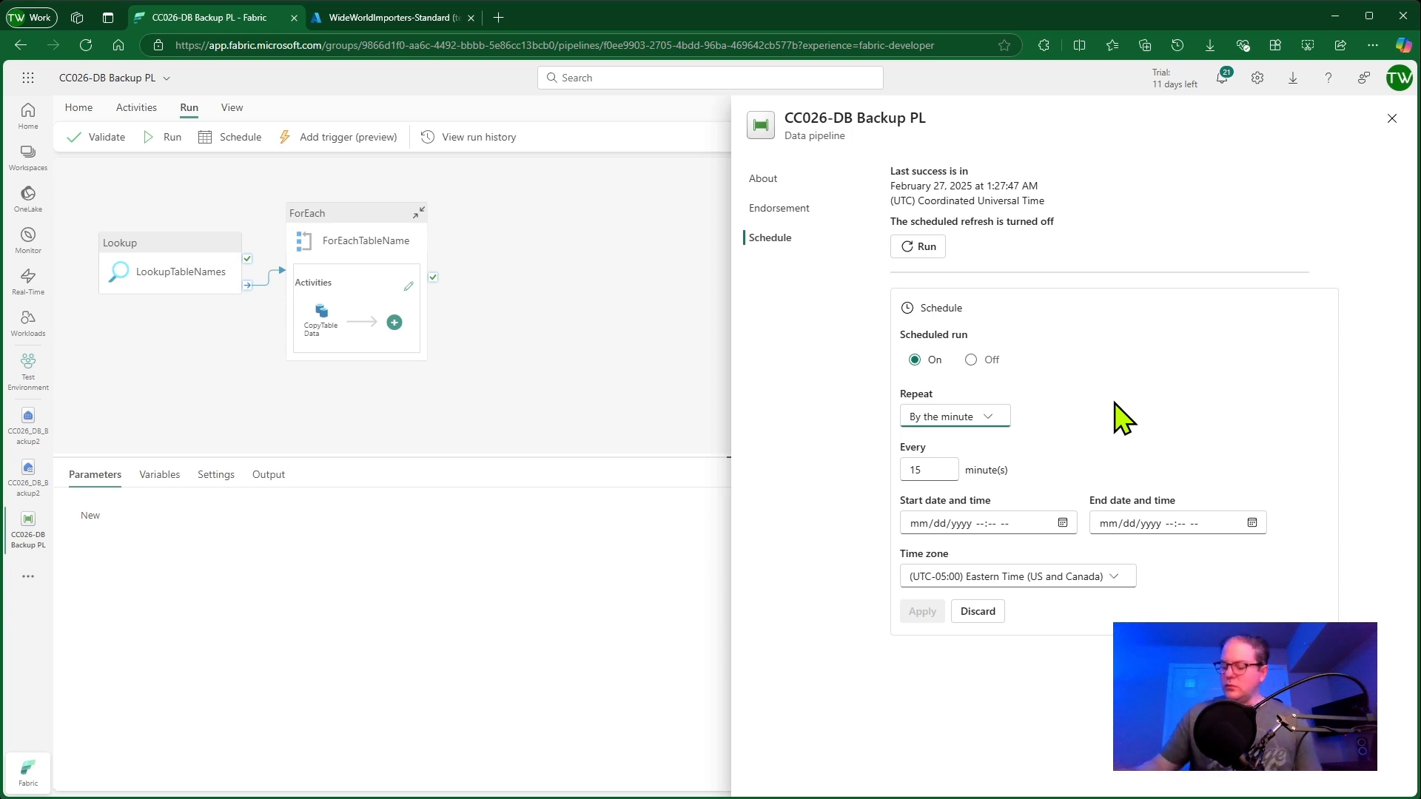
{"action": "left_click", "coordinate": [971, 360]}
{"action": "left_click", "coordinate": [1392, 119]}
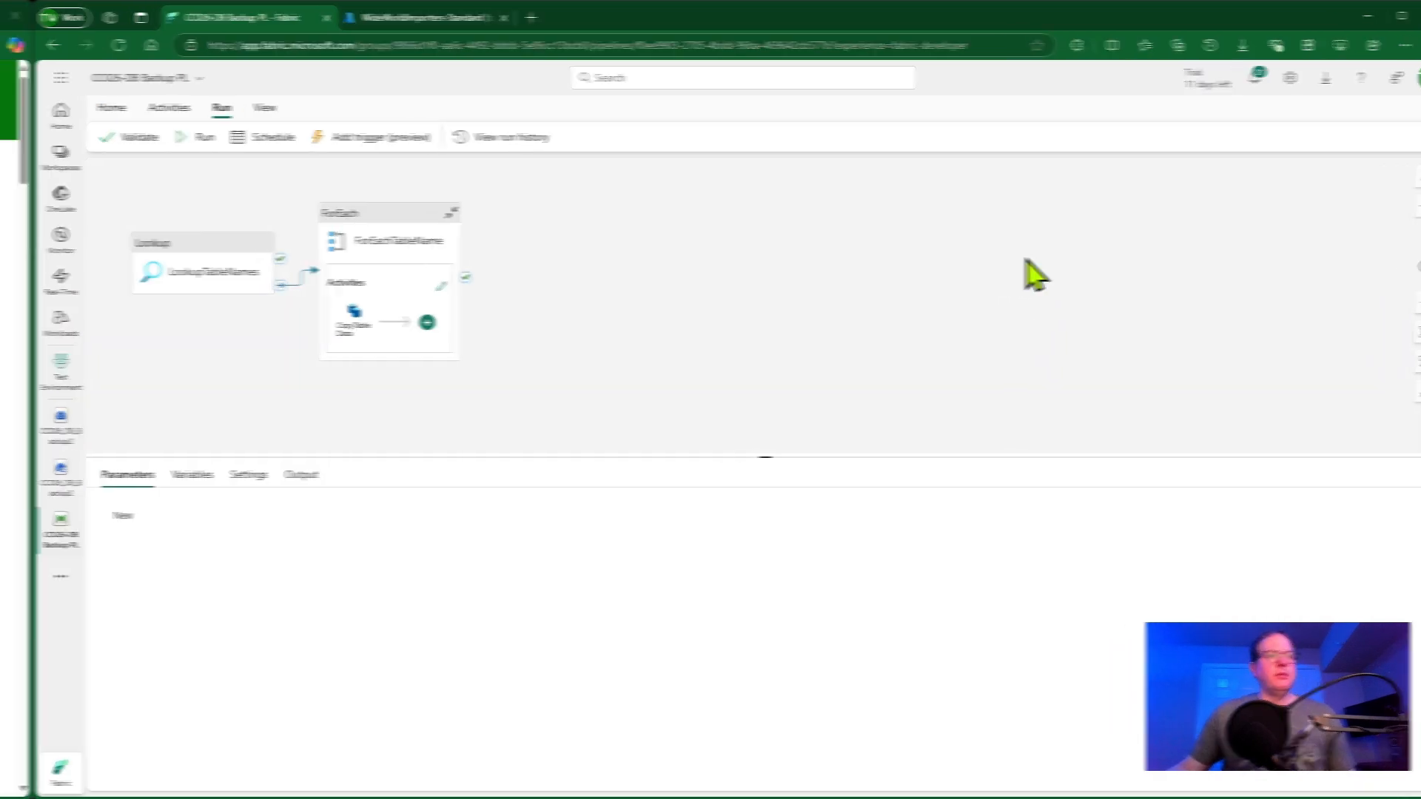